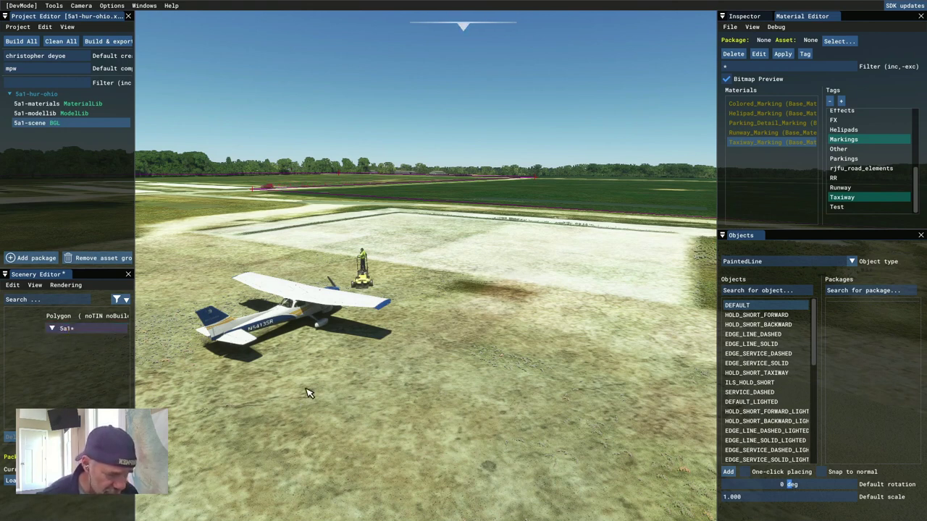
- Move the camera over the open grass beside the parked plane and list the object types
right_drag(406, 433, 456, 389)
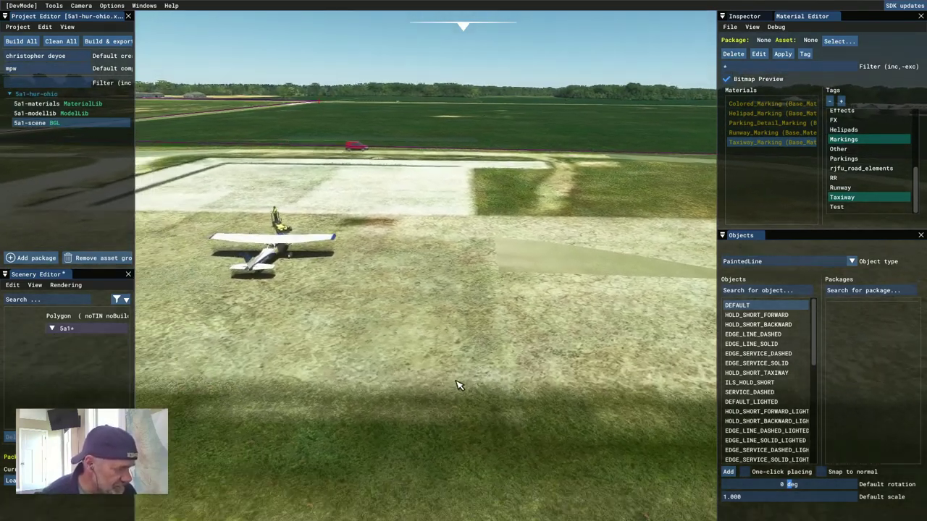
scroll(457, 385, down, 2)
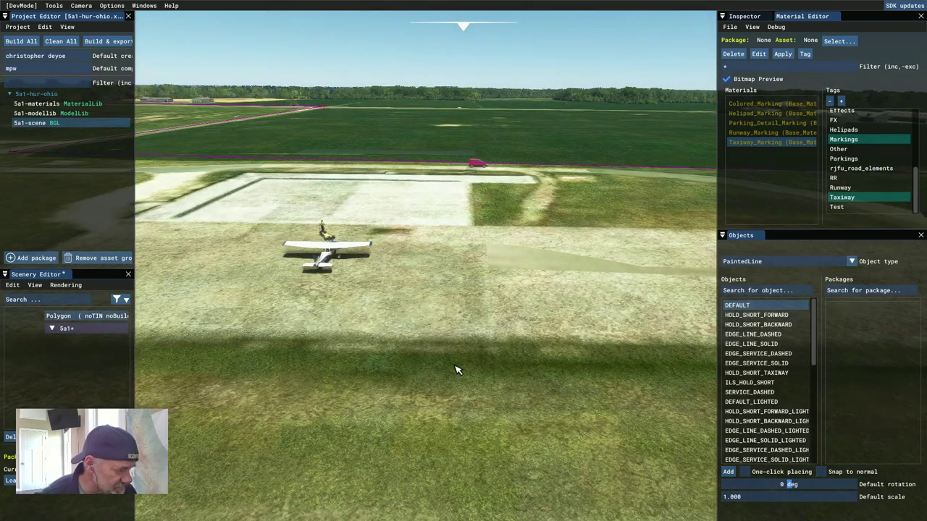
right_drag(457, 381, 468, 440)
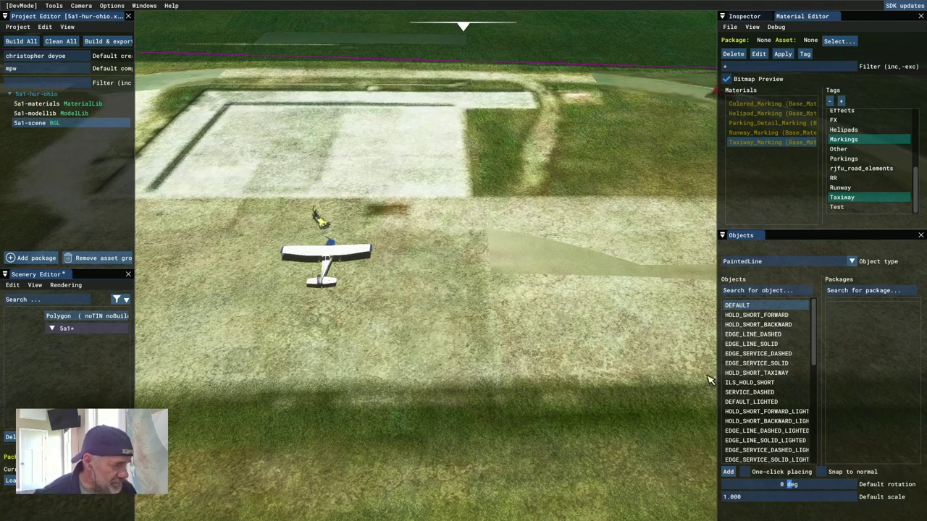
click(848, 262)
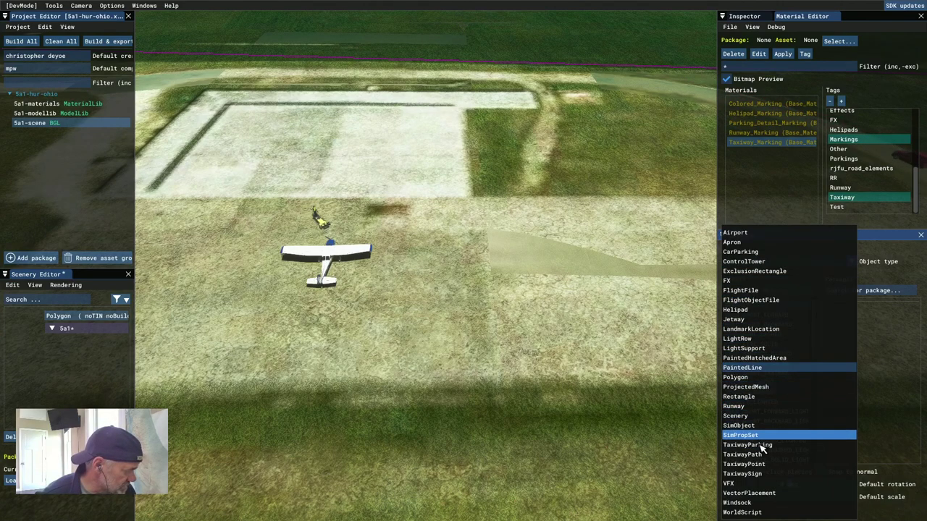
- Place a four-corner Apron polygon on the grass right of the plane, then select the polygon group
click(733, 242)
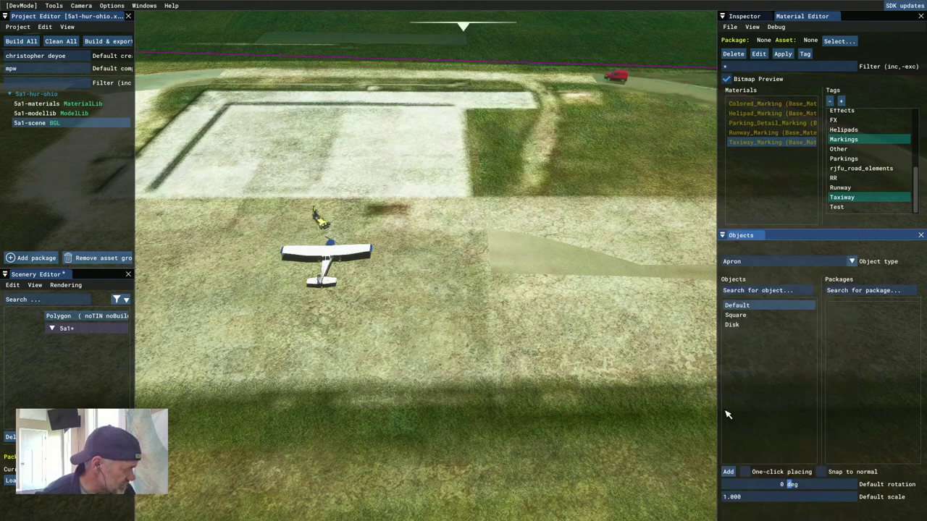
click(728, 473)
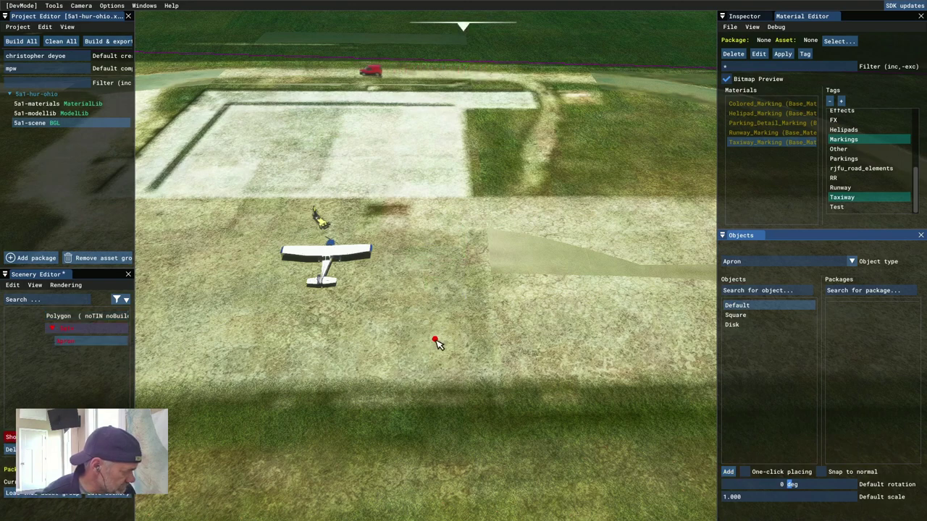
ctrl+click(391, 384)
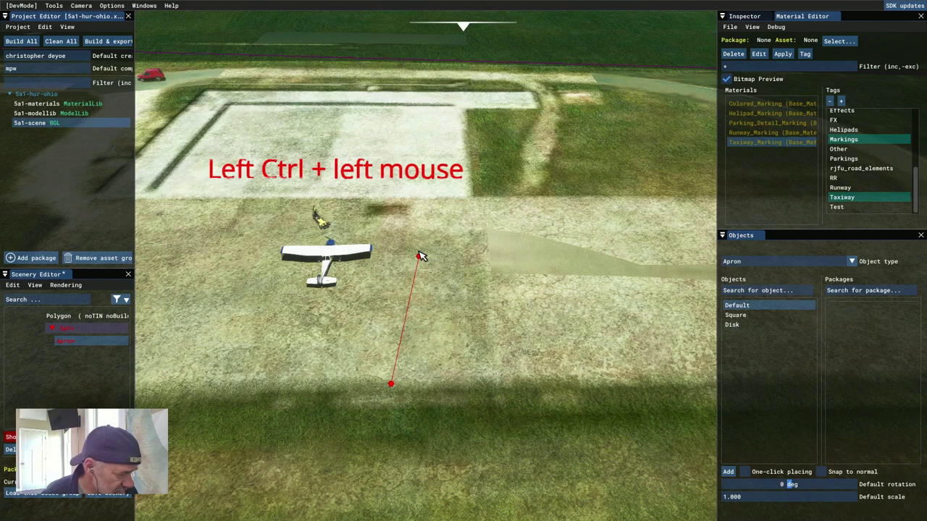
ctrl+click(397, 198)
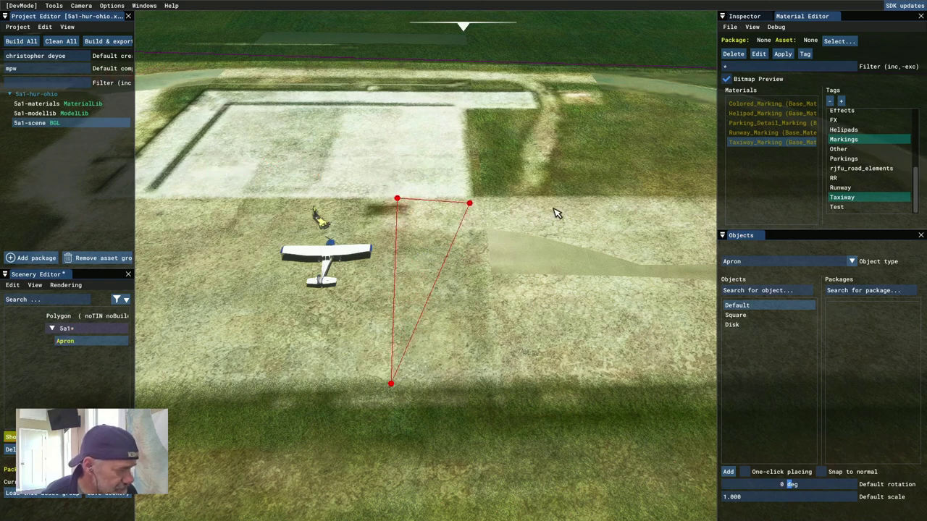
ctrl+click(701, 198)
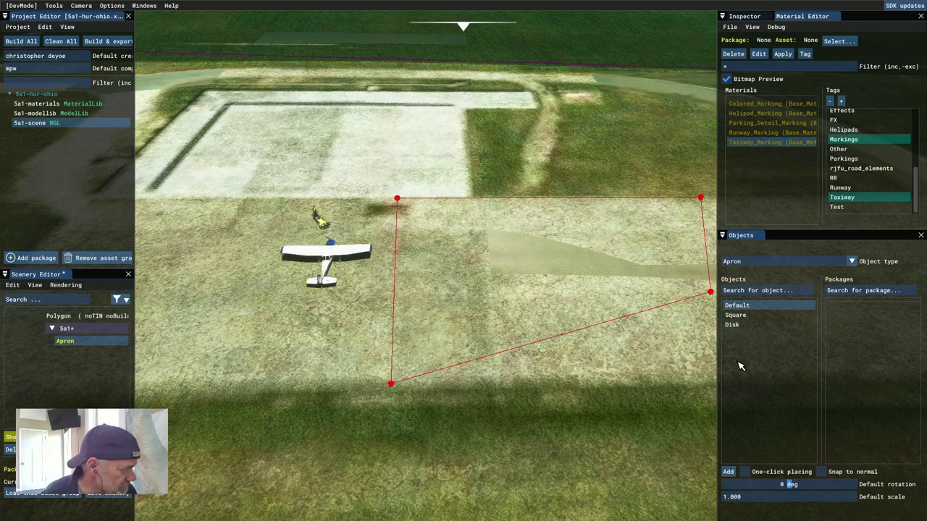
ctrl+click(683, 393)
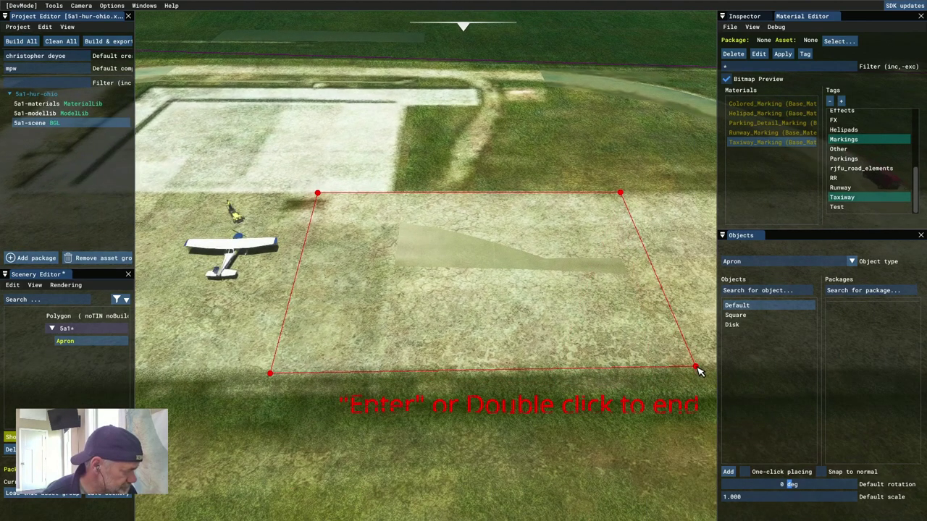
ctrl+click(695, 367)
key(Return)
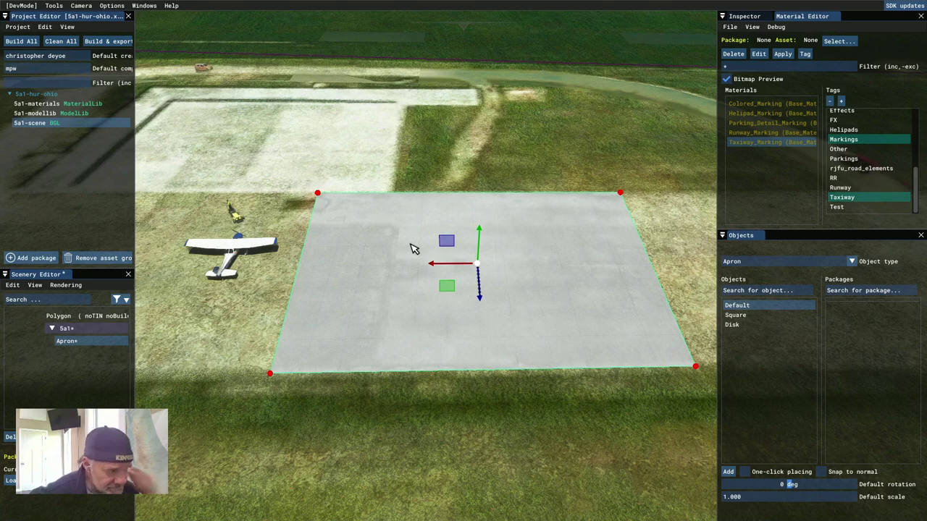
click(451, 177)
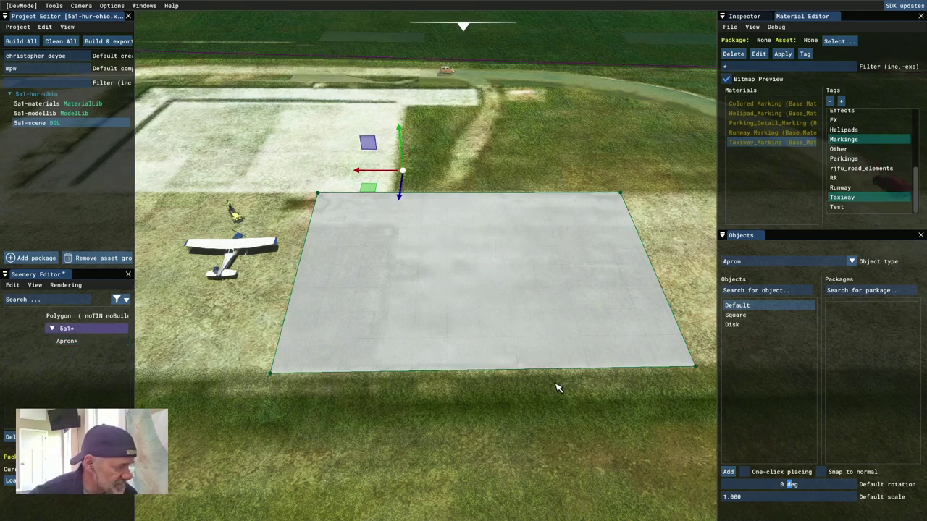
click(463, 275)
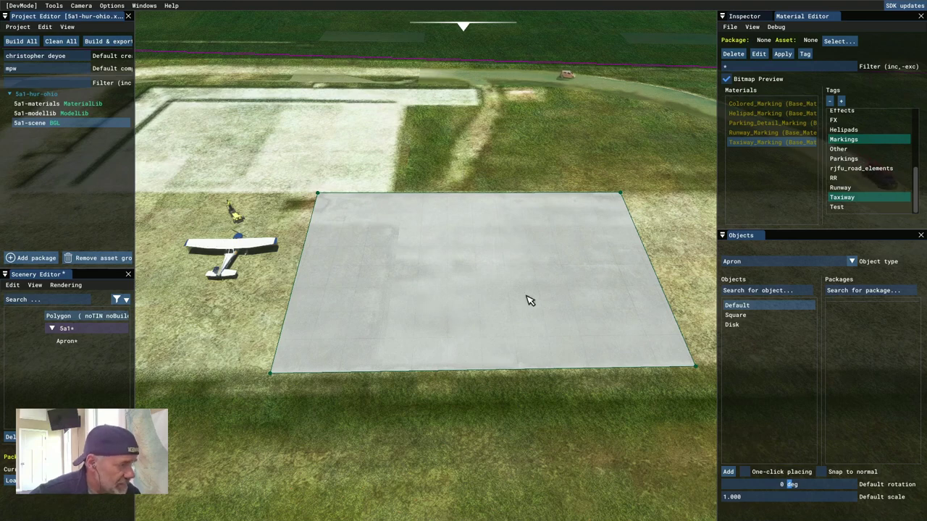
- Zoom toward the apron, switch Object type to PaintedLine and pick the DEFAULT line style
scroll(459, 310, up, 3)
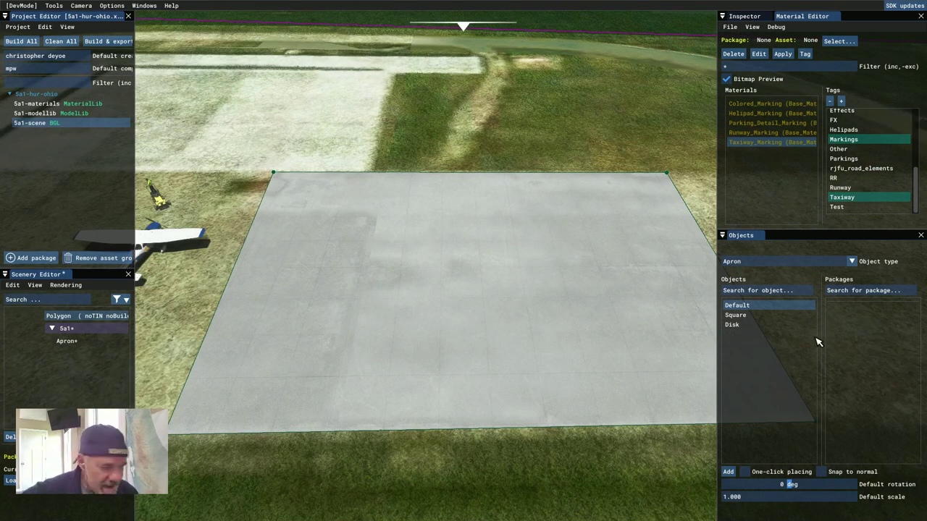
click(851, 260)
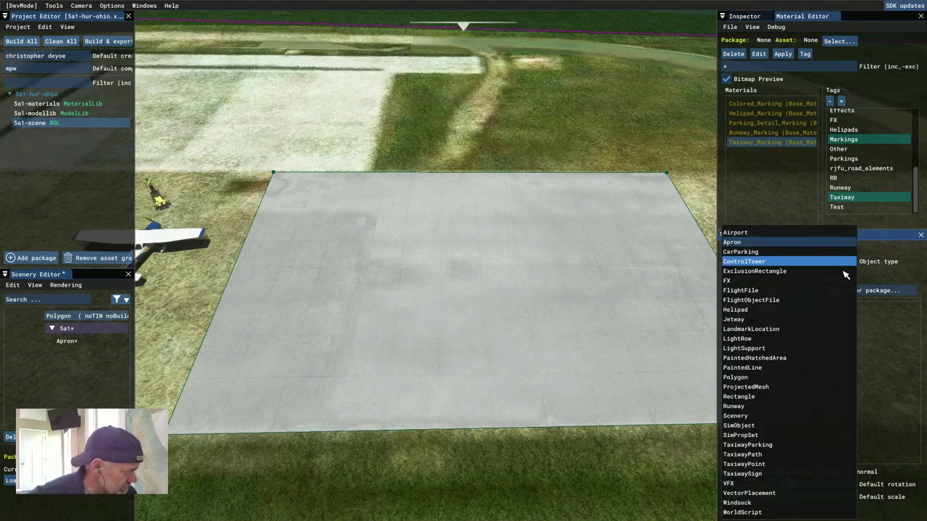
click(746, 368)
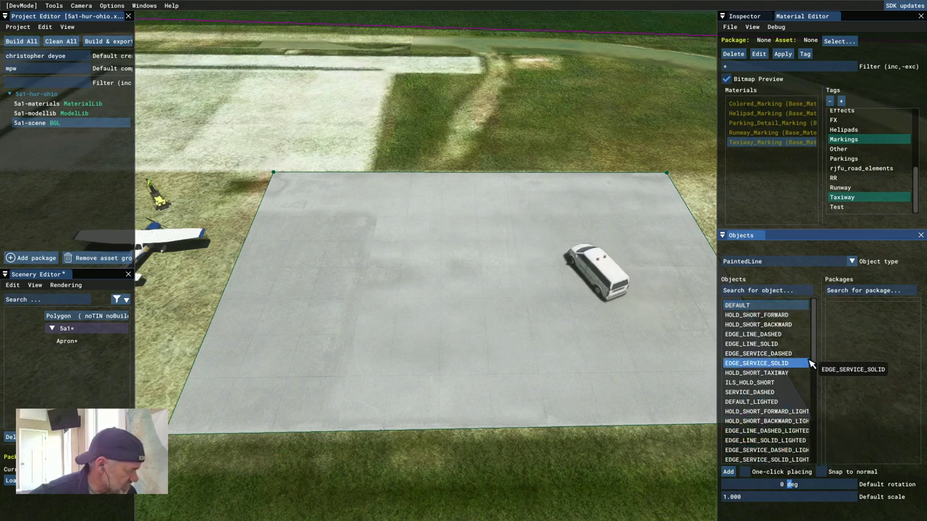
drag(815, 358, 822, 464)
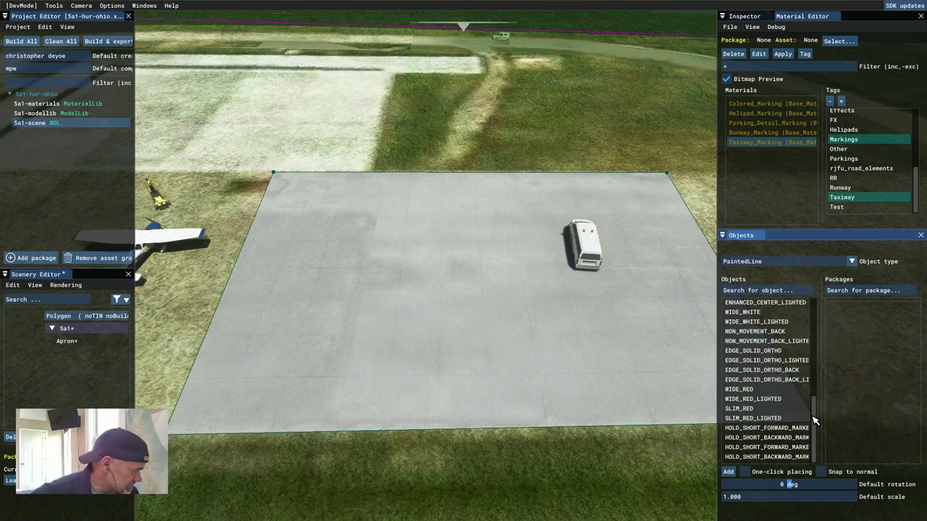
drag(813, 425, 742, 302)
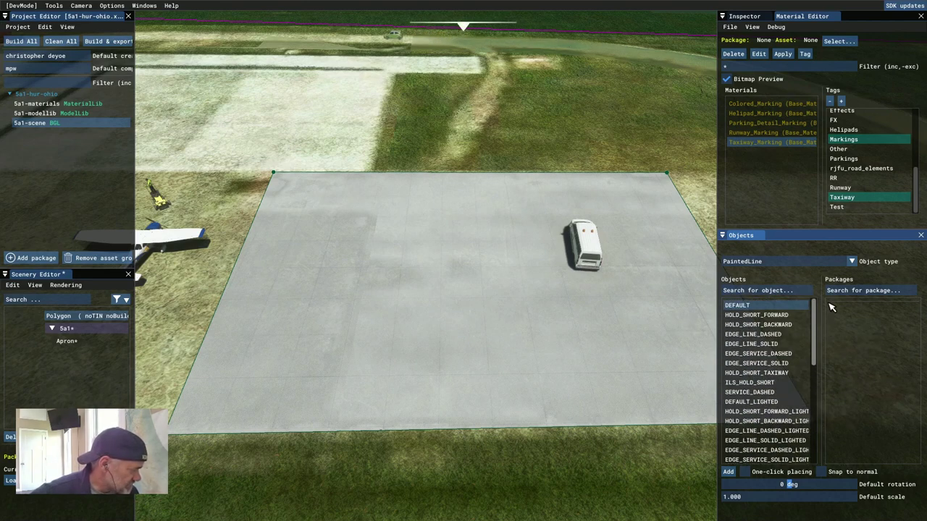
click(738, 305)
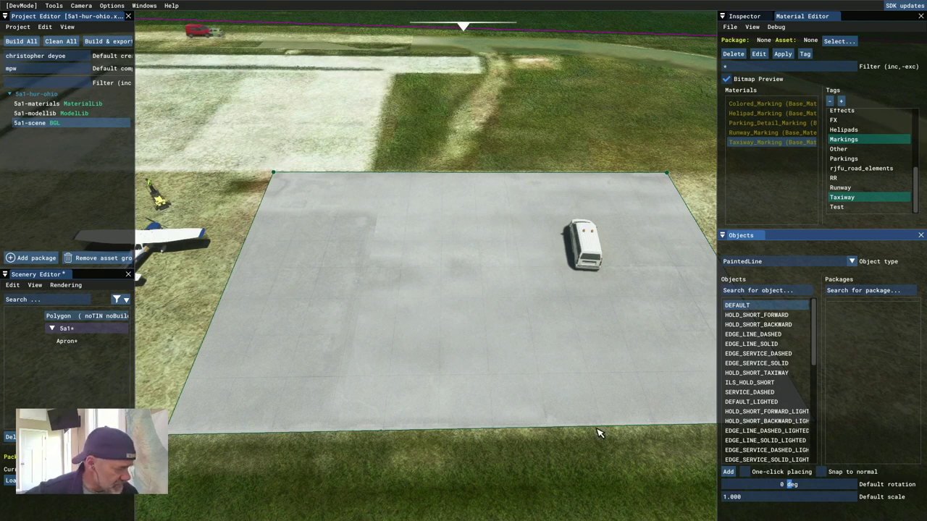
- Paint a straight DEFAULT yellow line up the left side of the apron and zoom to inspect it
click(727, 472)
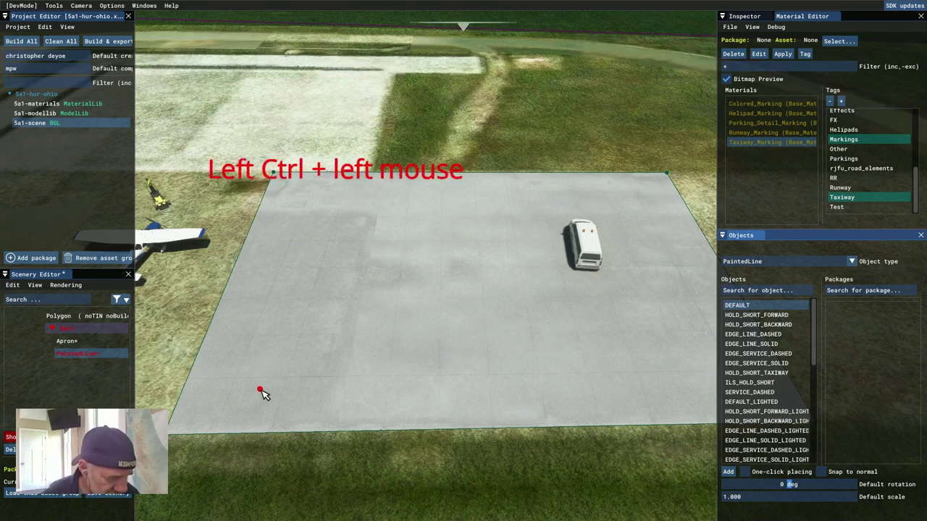
ctrl+click(313, 217)
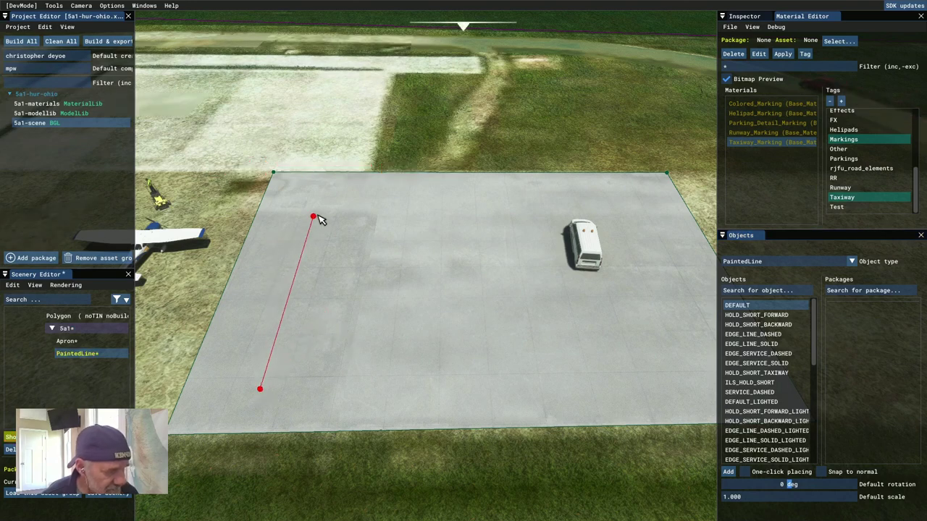
drag(318, 215, 320, 210)
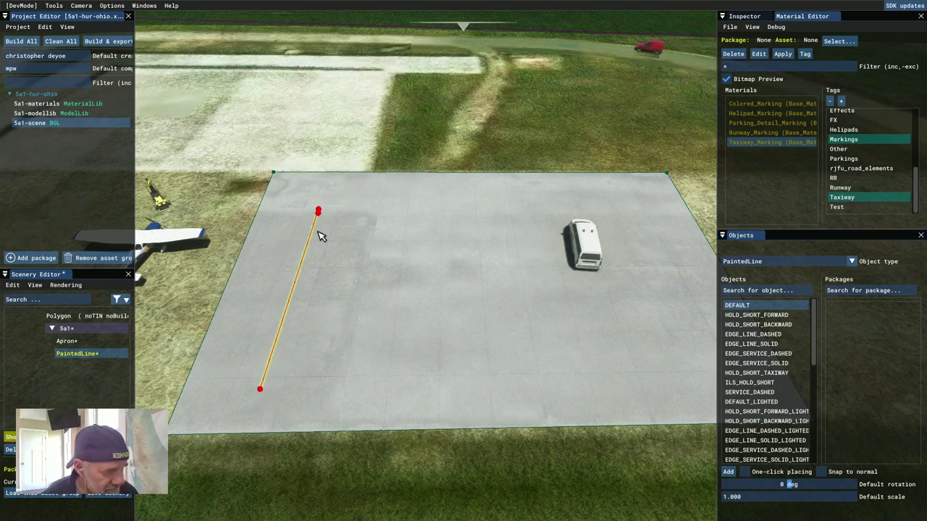
ctrl+click(318, 230)
click(321, 232)
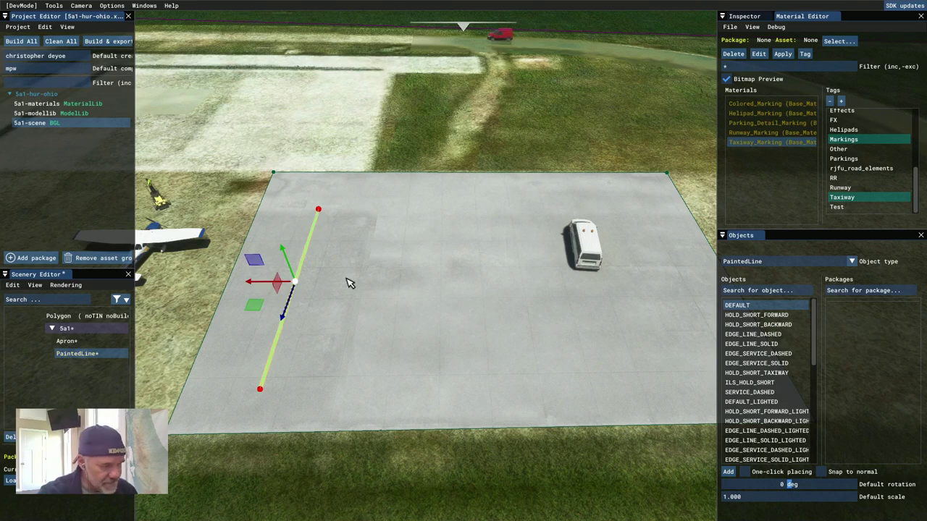
scroll(275, 362, up, 5)
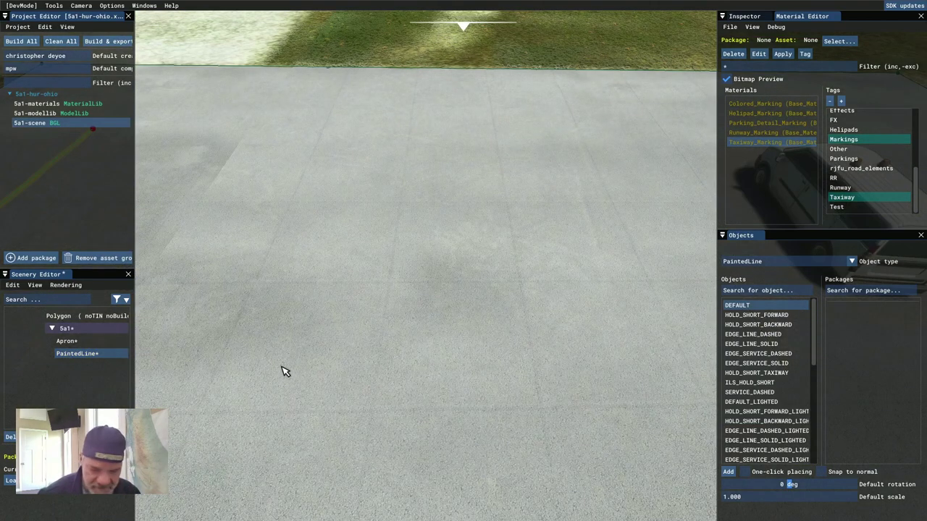
scroll(372, 368, down, 5)
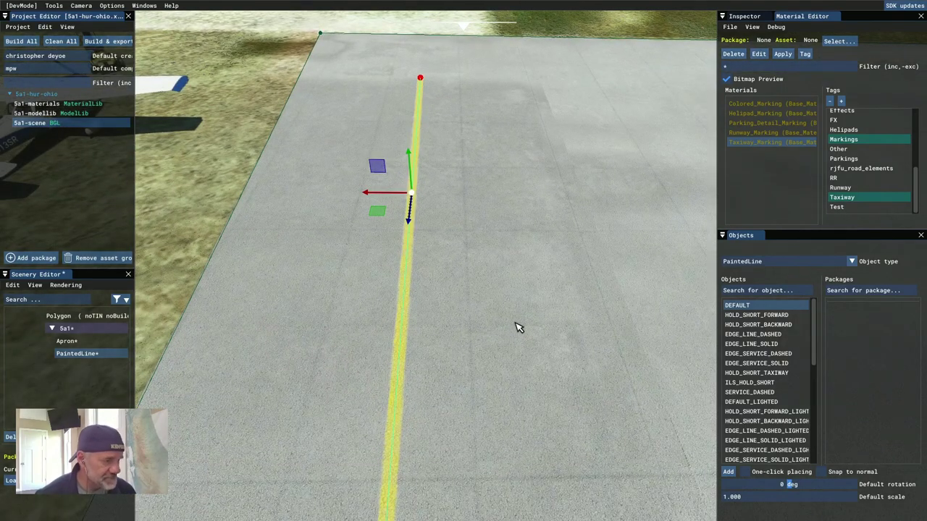
scroll(449, 353, down, 3)
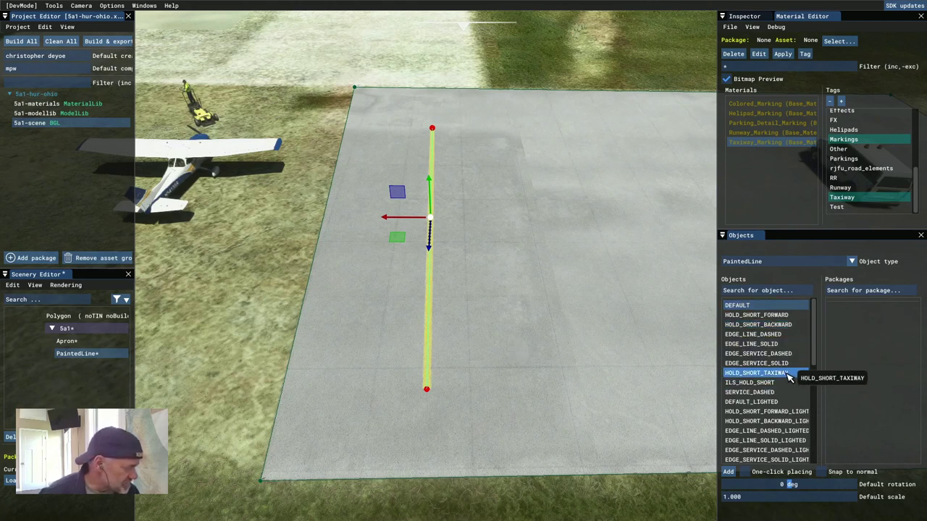
- Draw a HOLD_SHORT_FORWARD painted line across the apron and turn the view along the markings
mouse_move(816, 362)
mouse_down()
mouse_move(818, 379)
mouse_move(814, 346)
mouse_up()
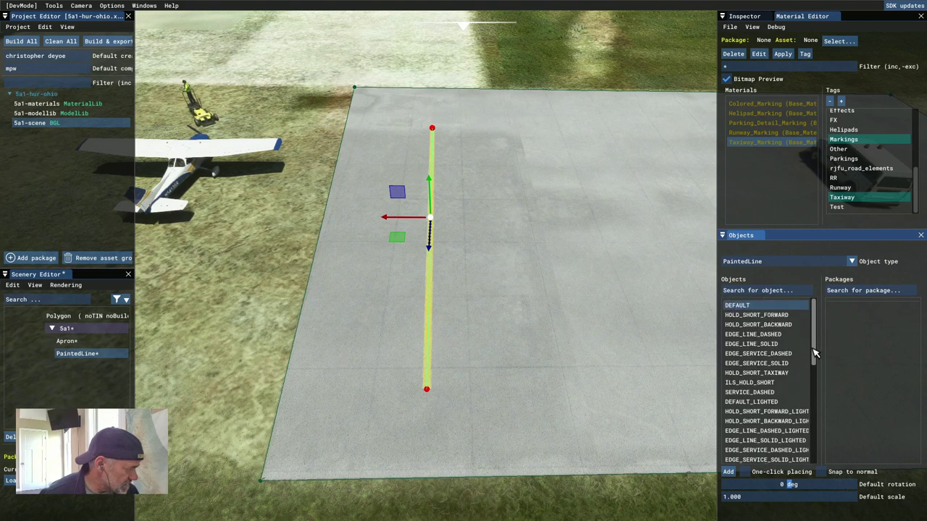
click(753, 317)
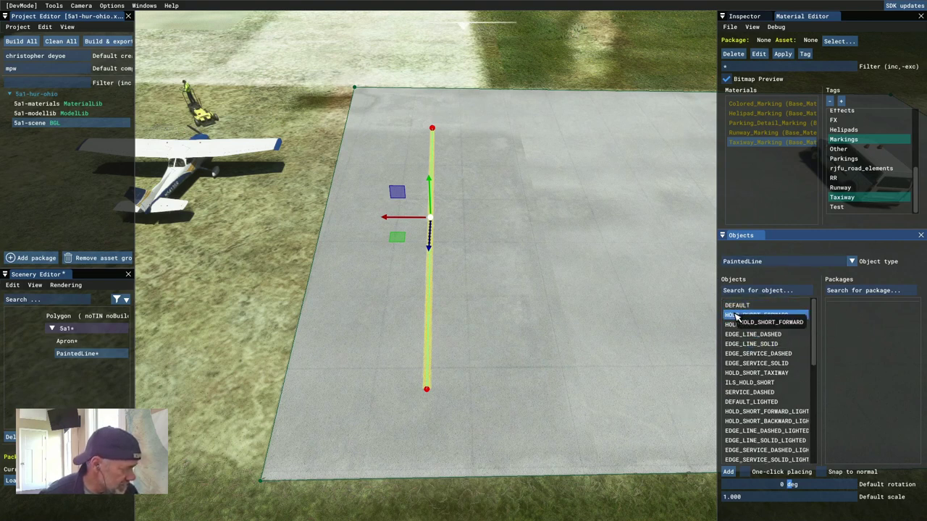
click(728, 472)
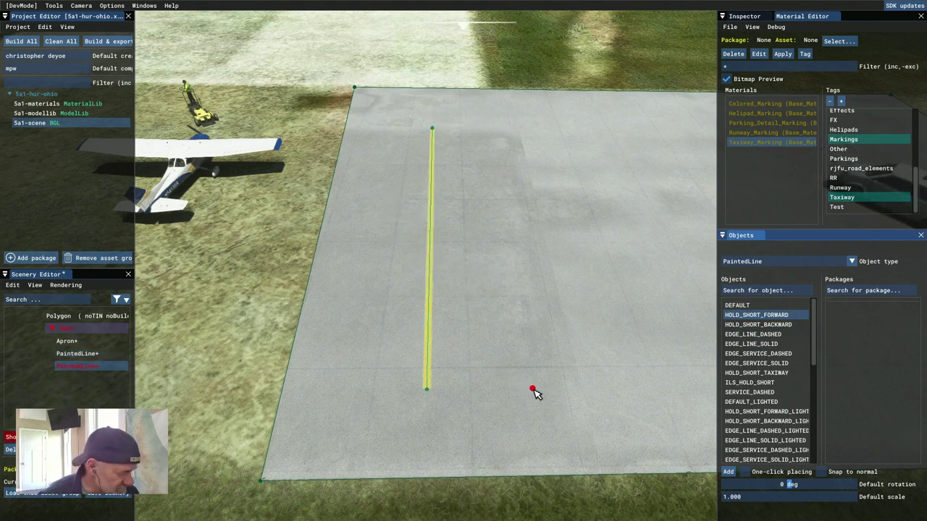
click(532, 390)
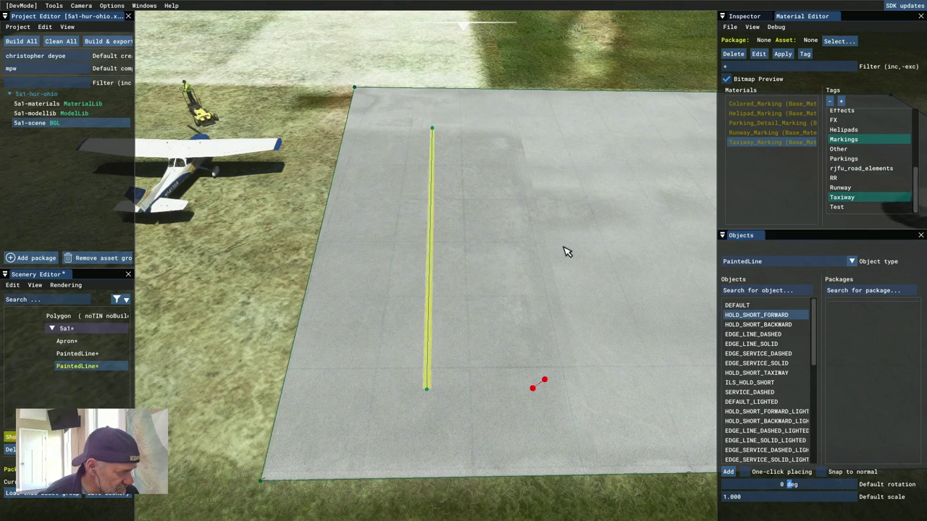
click(506, 134)
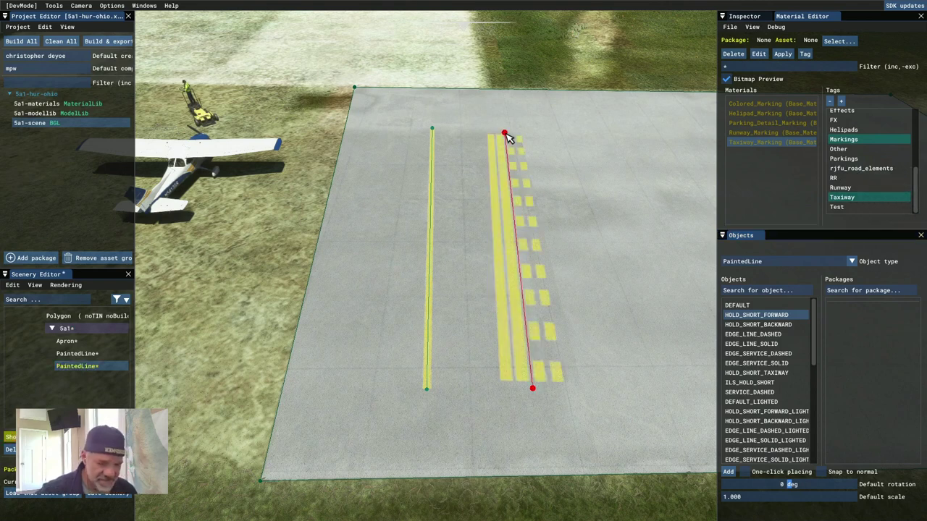
right_click(507, 138)
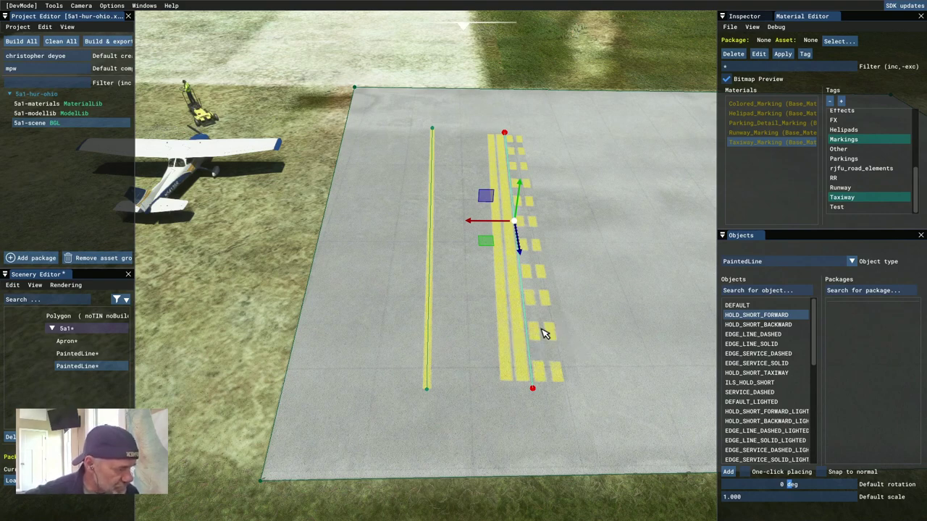
key(d)
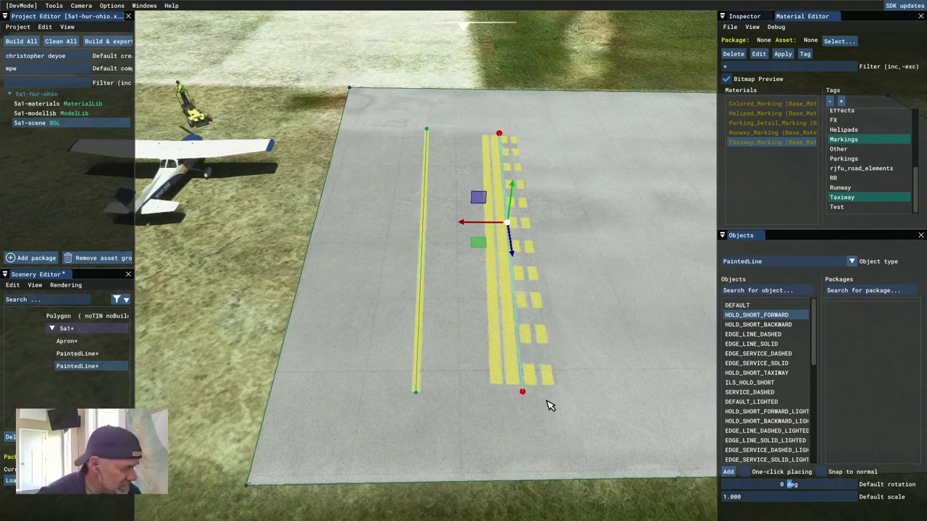
scroll(511, 416, up, 2)
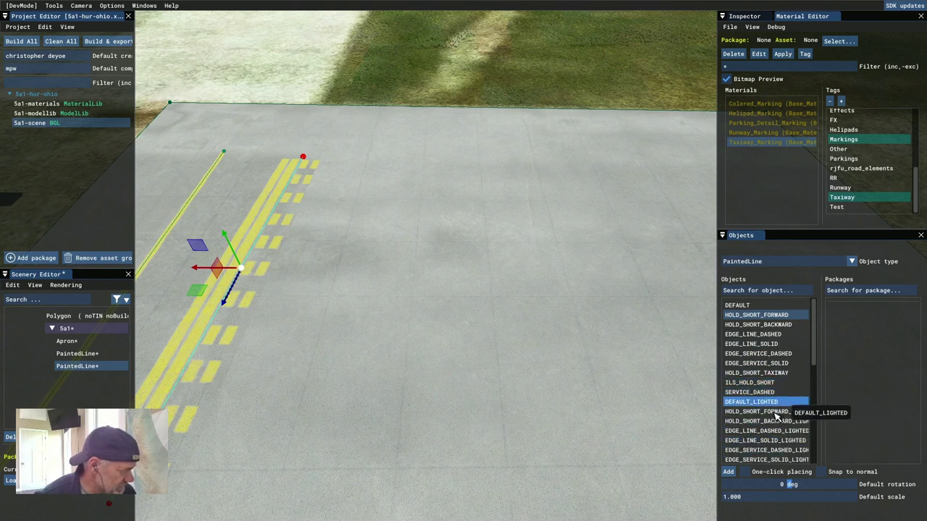
- Select the EDGE_SERVICE_DASHED line style and start a new painted line
click(746, 306)
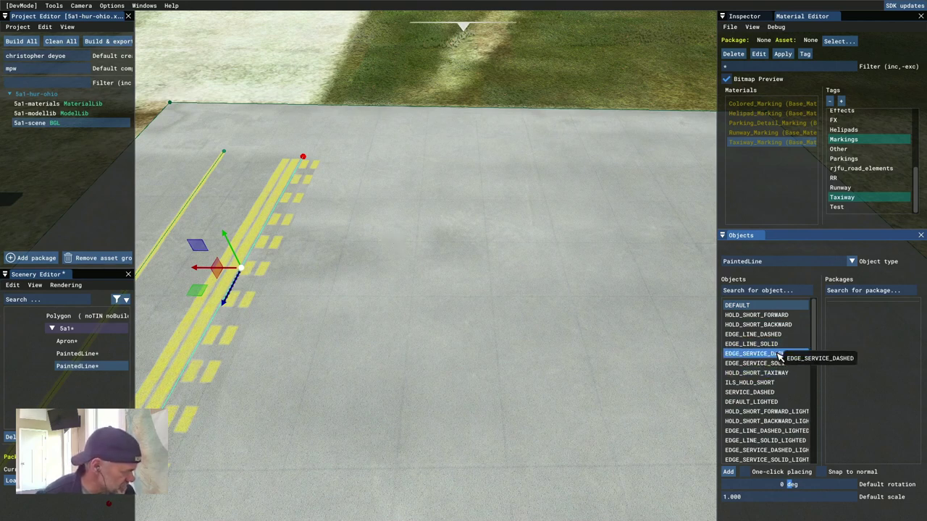
drag(814, 352, 815, 356)
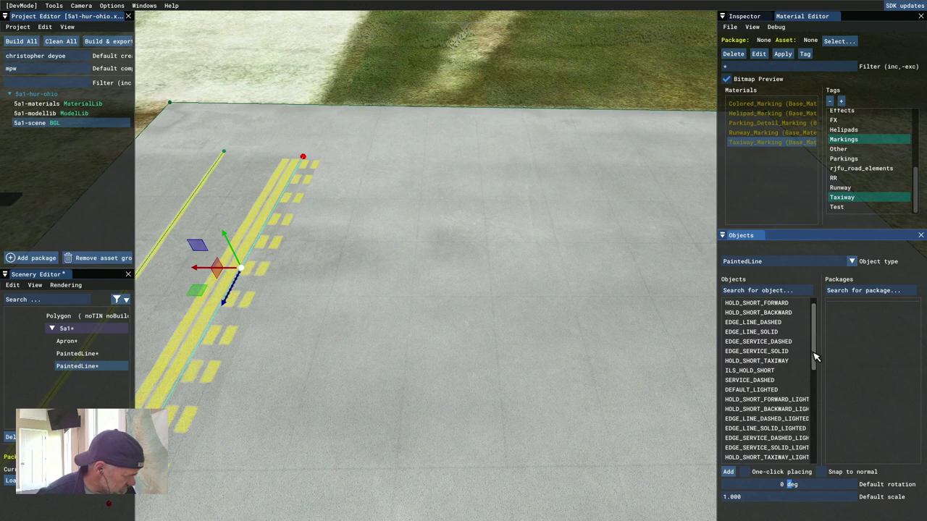
click(766, 345)
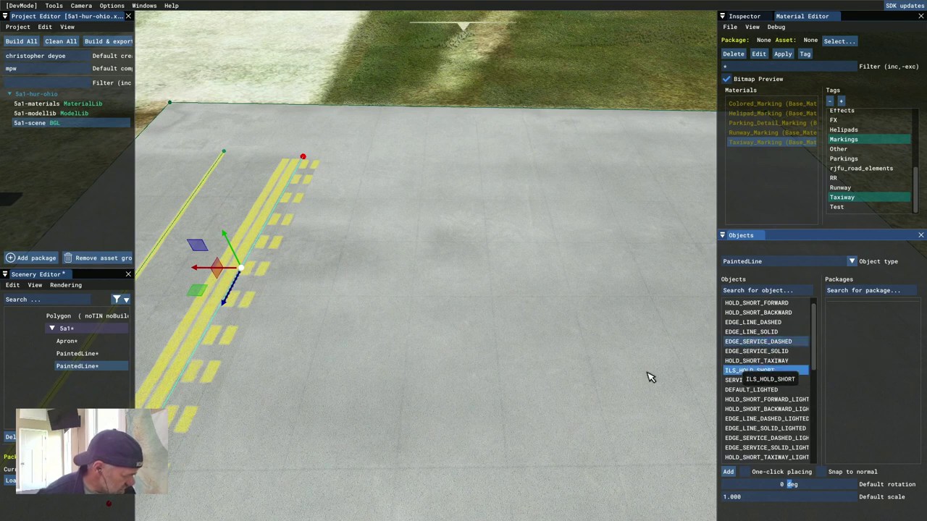
click(729, 472)
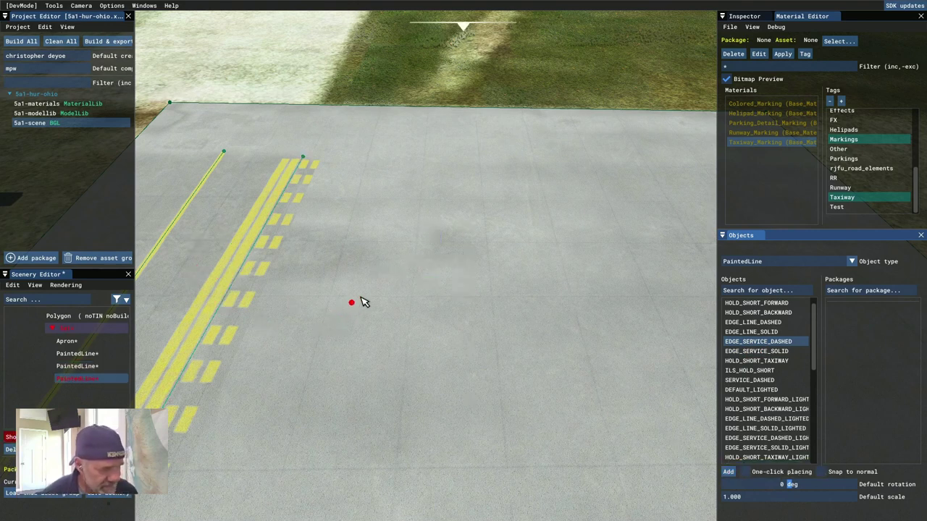
- Lay out a six-point curved dashed arc across the apron, right of the yellow markings
click(367, 270)
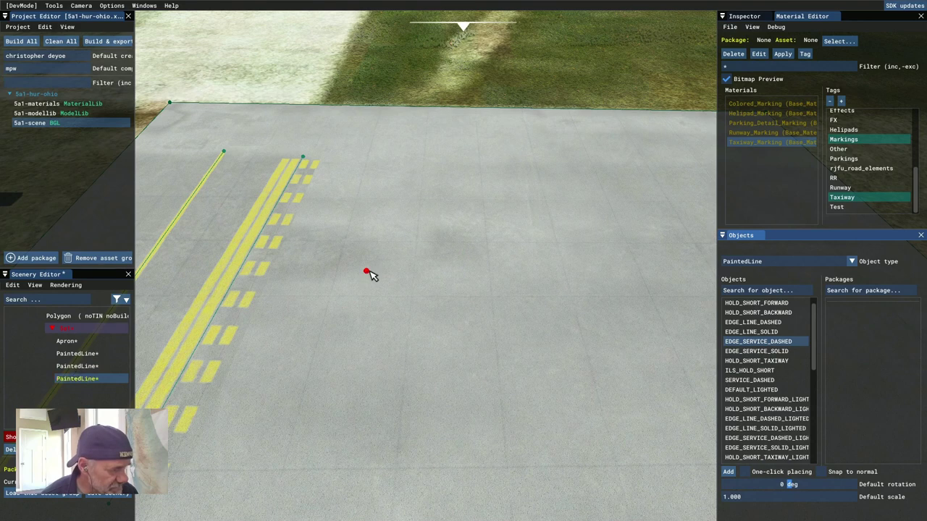
click(405, 222)
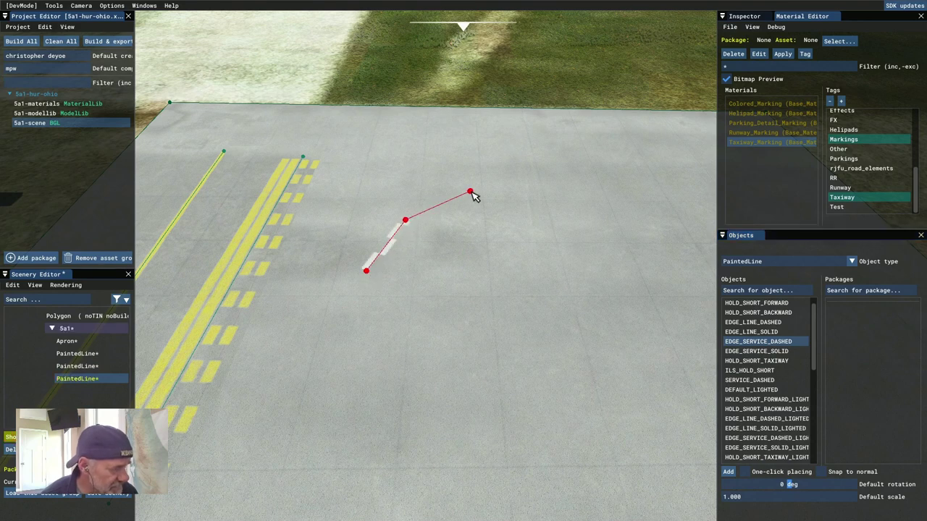
click(470, 192)
click(542, 186)
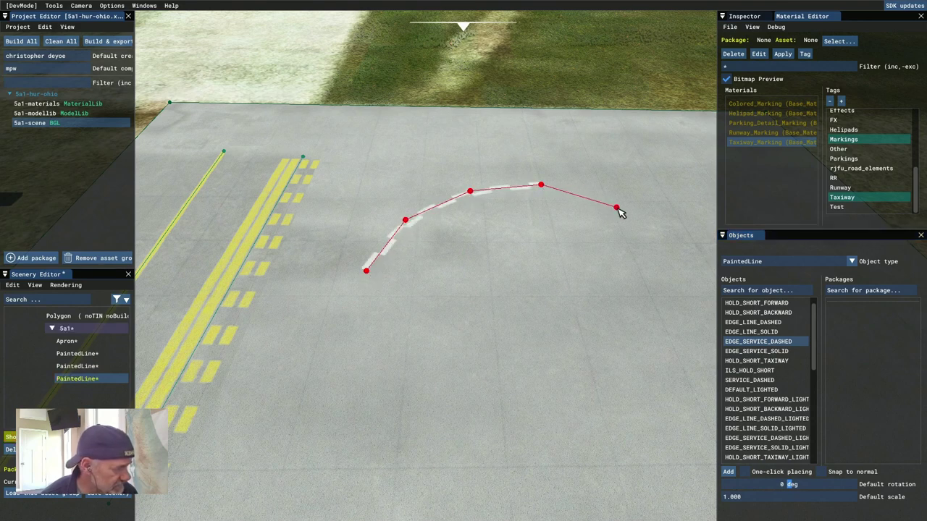
click(616, 209)
click(665, 276)
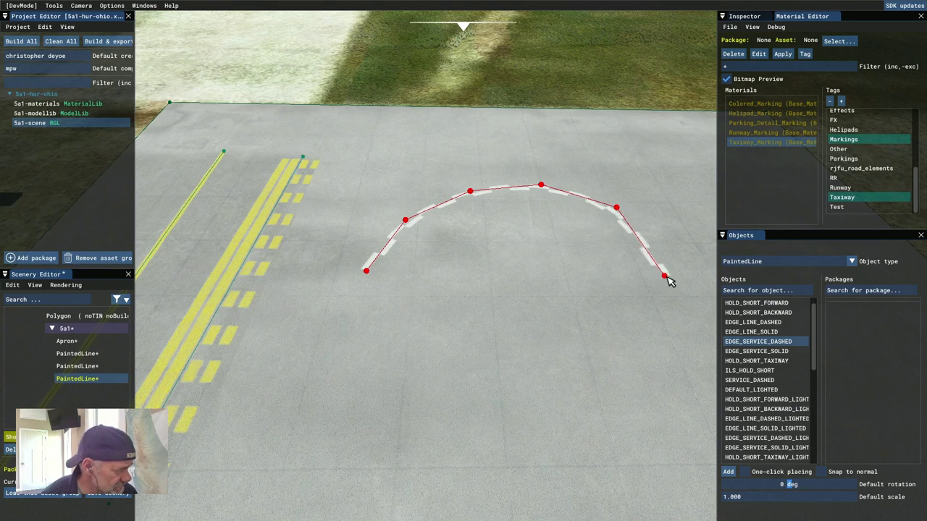
right_click(666, 276)
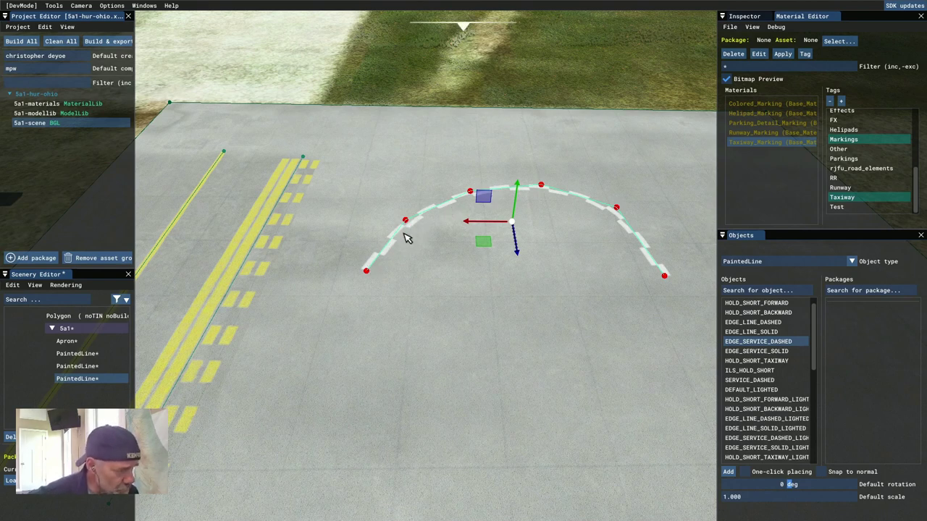
right_click(427, 216)
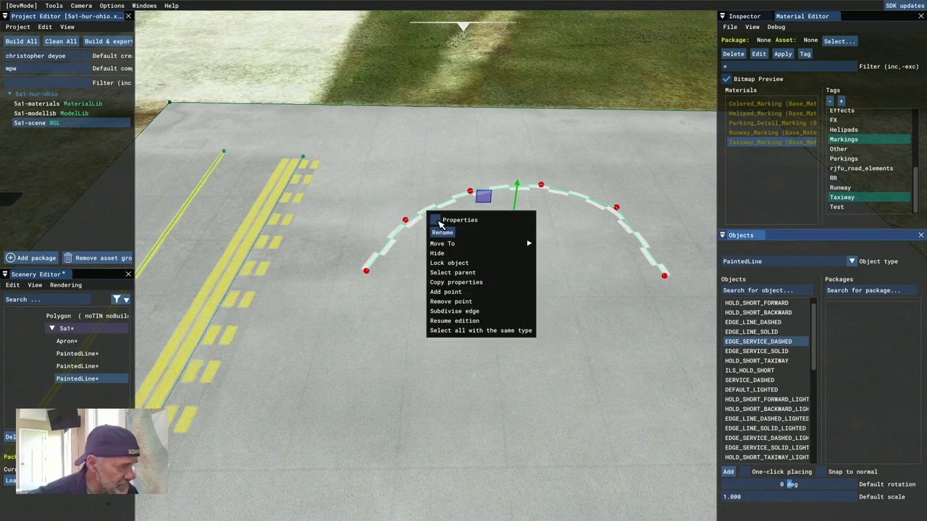
click(438, 225)
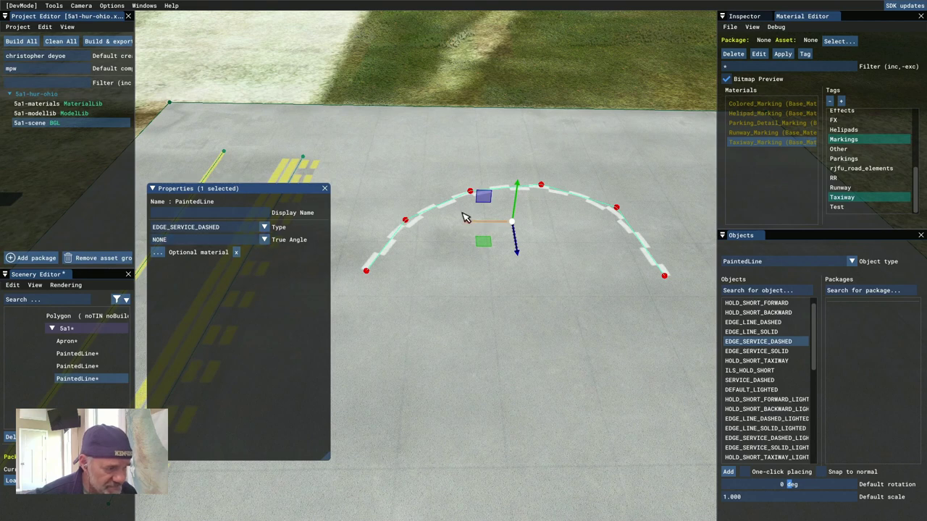
click(263, 242)
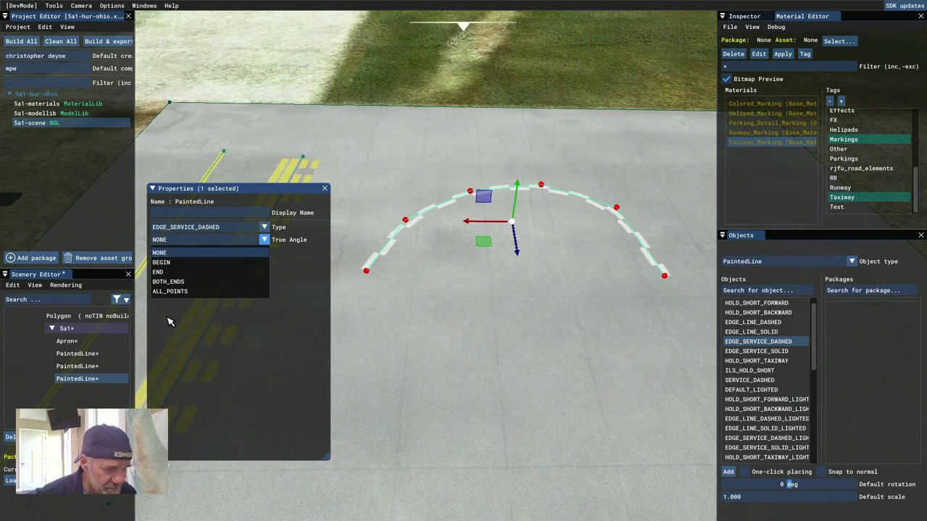
click(176, 291)
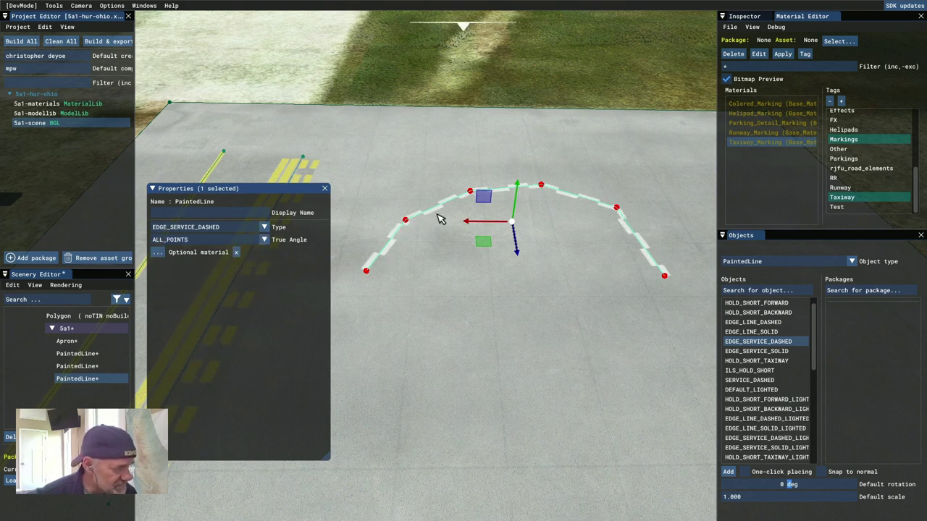
click(265, 242)
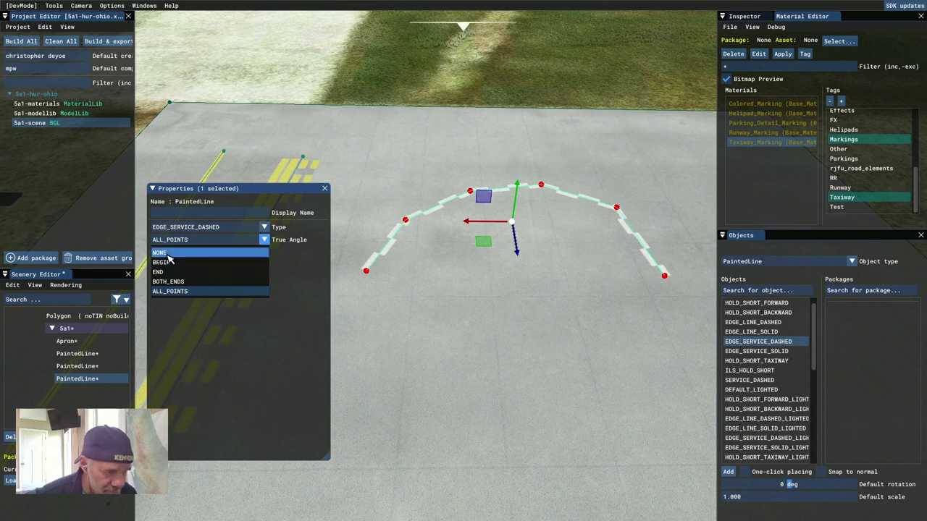
click(253, 255)
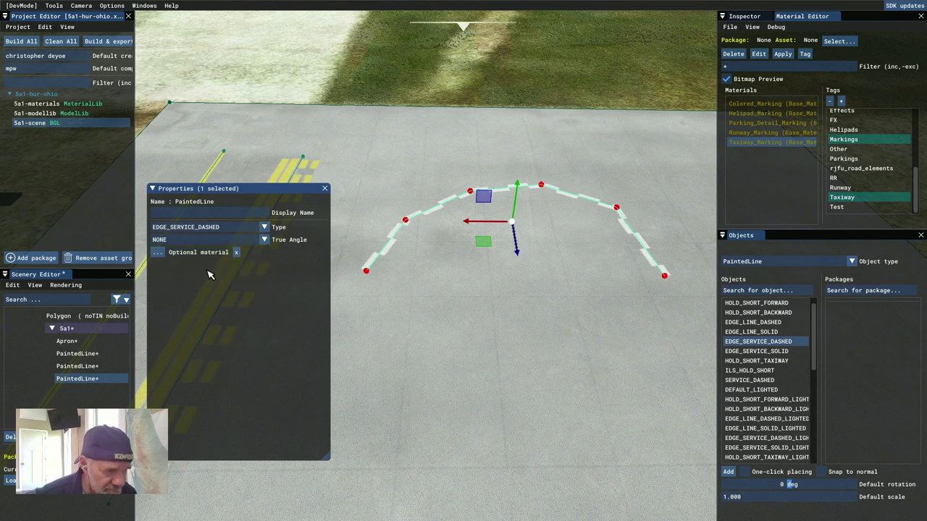
click(265, 240)
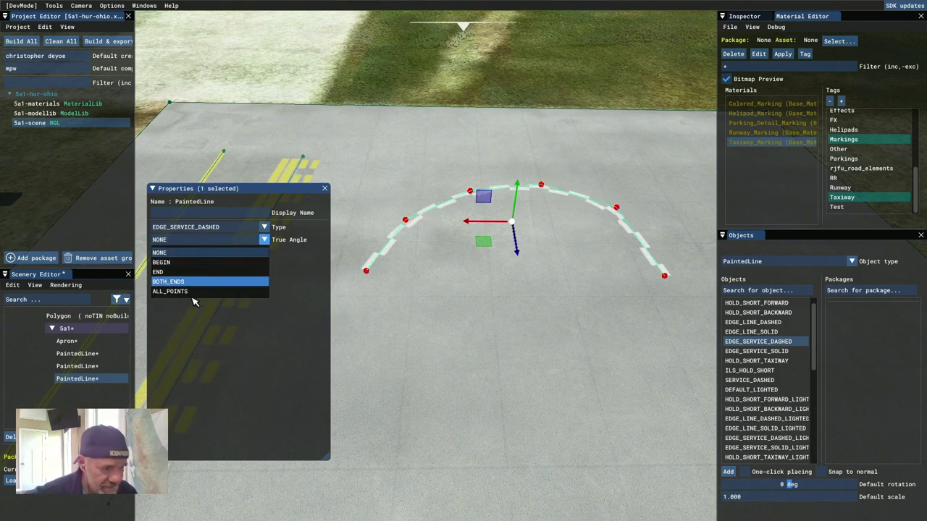
click(164, 272)
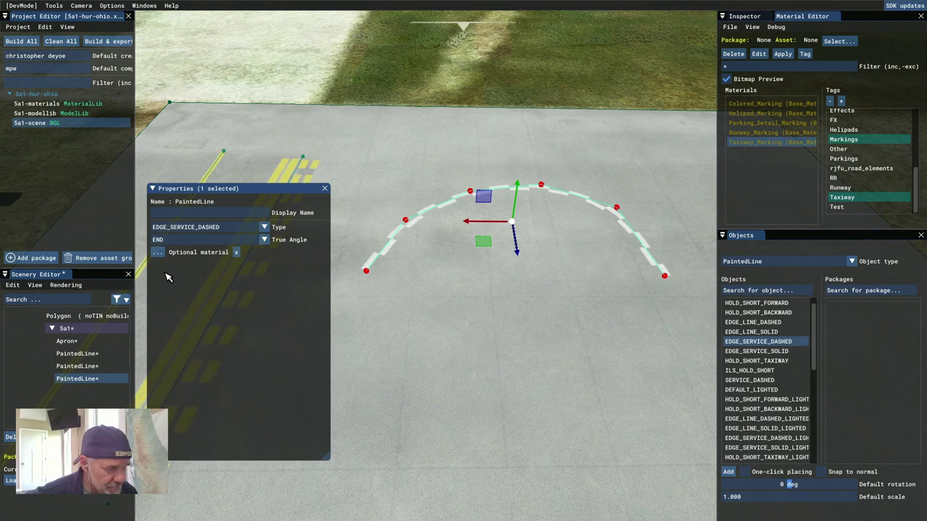
click(265, 239)
click(178, 283)
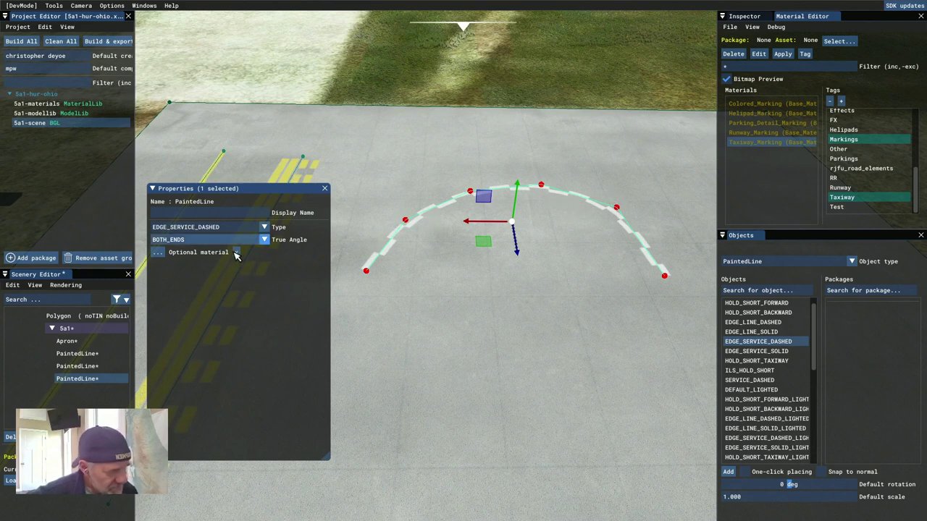
click(265, 239)
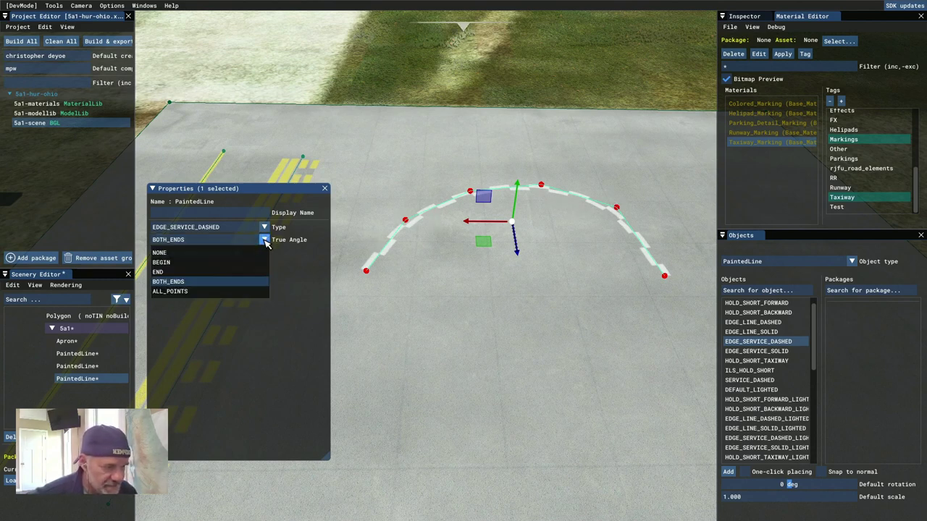
click(172, 253)
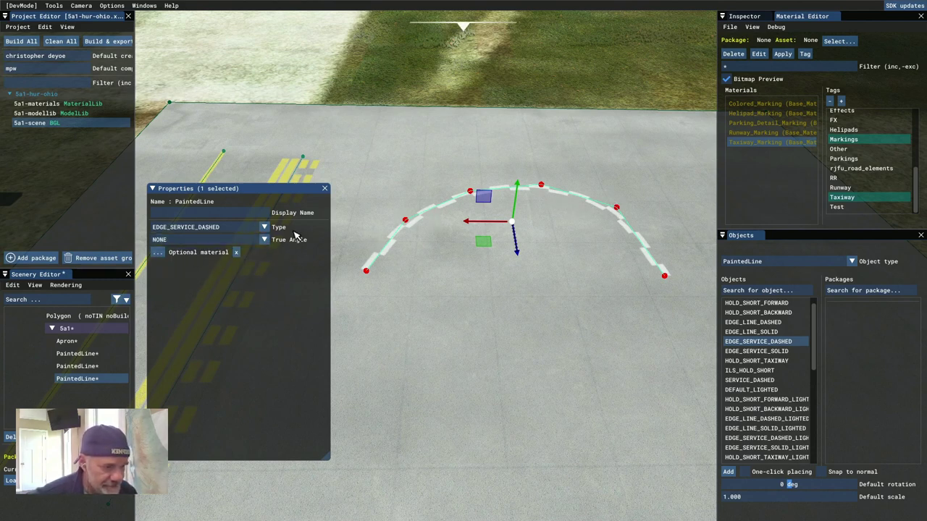
click(325, 188)
- Zoom the viewport in and out to bring the whole apron into view
scroll(440, 307, down, 5)
scroll(454, 314, up, 3)
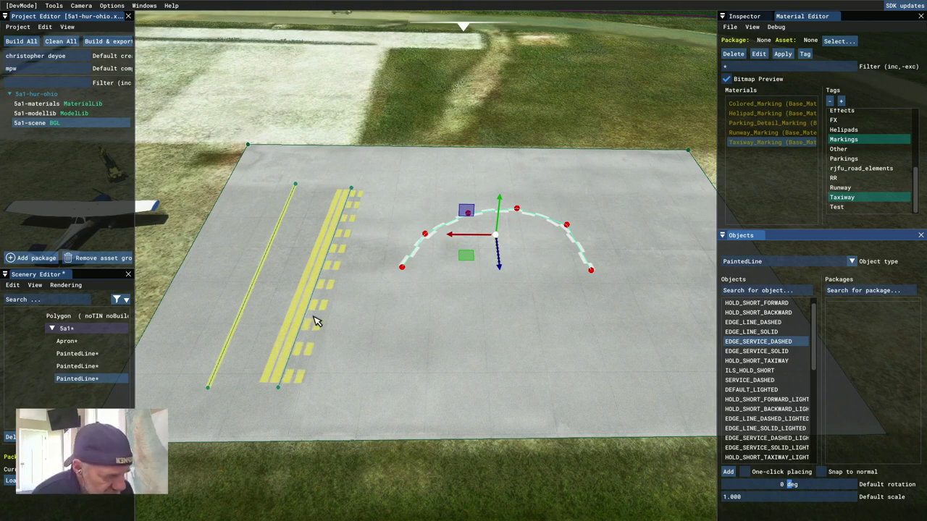
scroll(191, 287, up, 2)
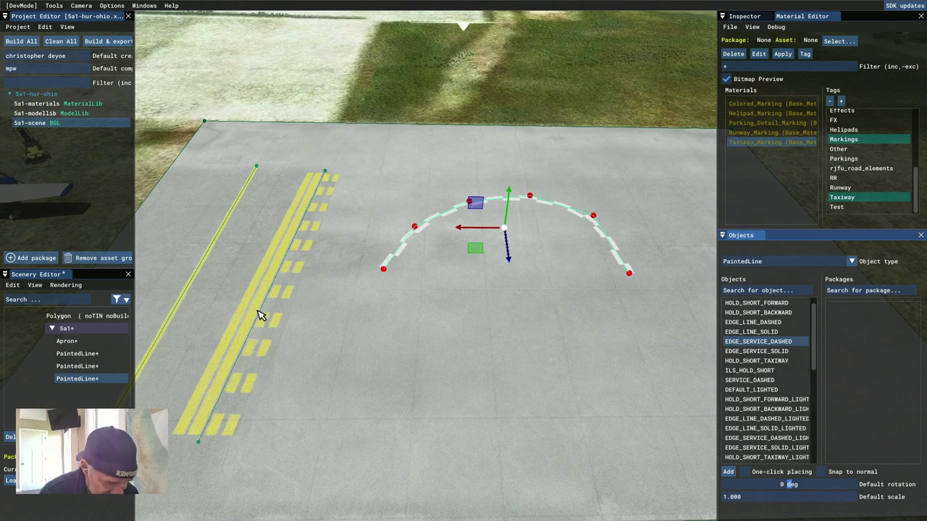
scroll(239, 319, up, 3)
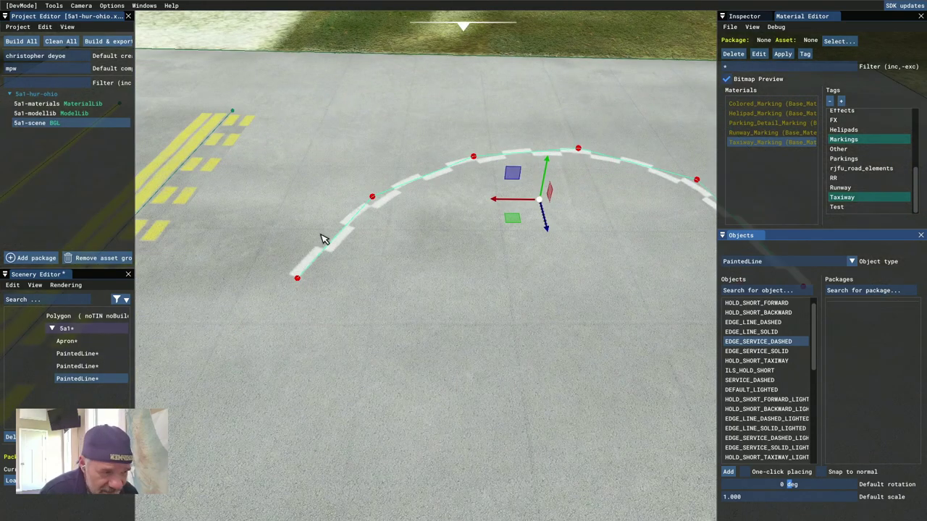
scroll(348, 304, down, 5)
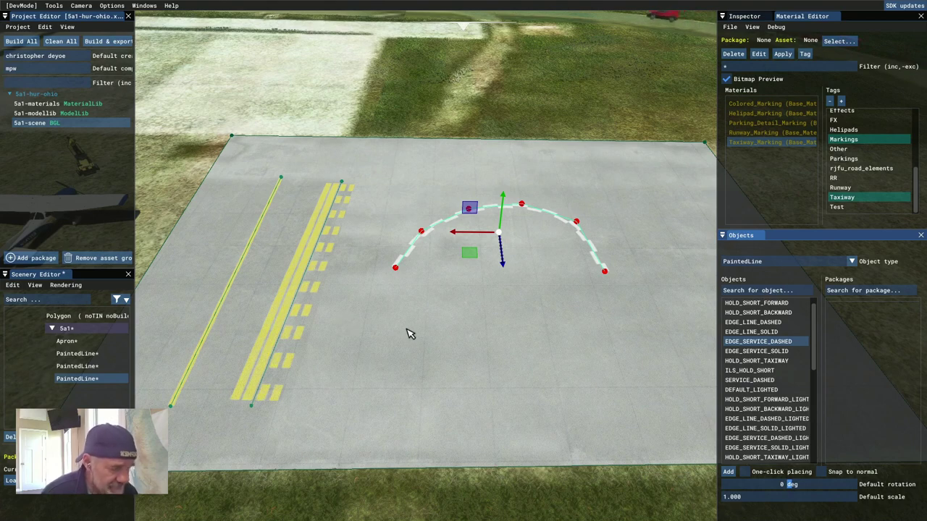
scroll(394, 340, down, 3)
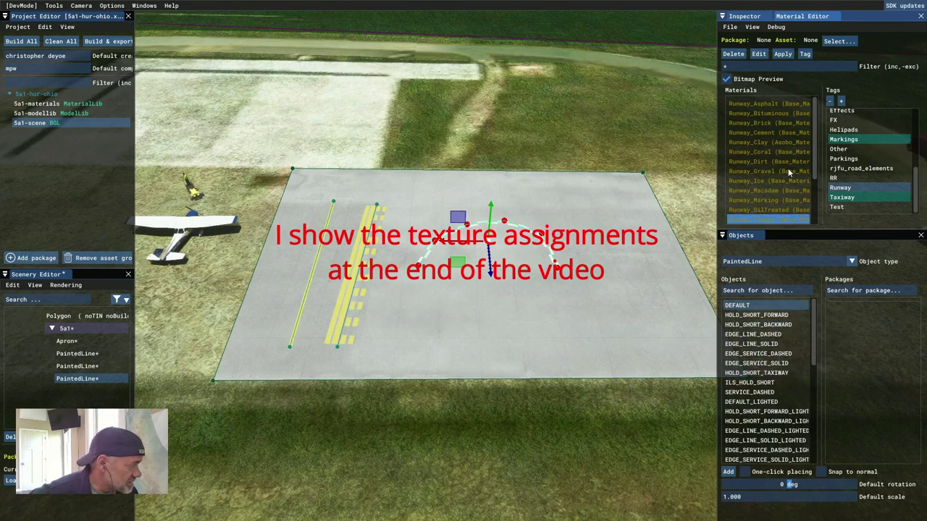
mouse_move(772, 118)
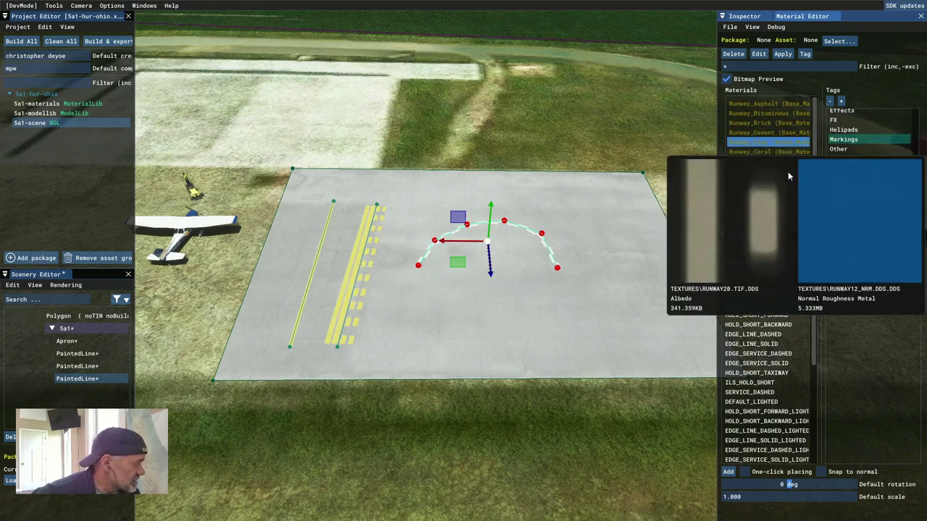
click(852, 142)
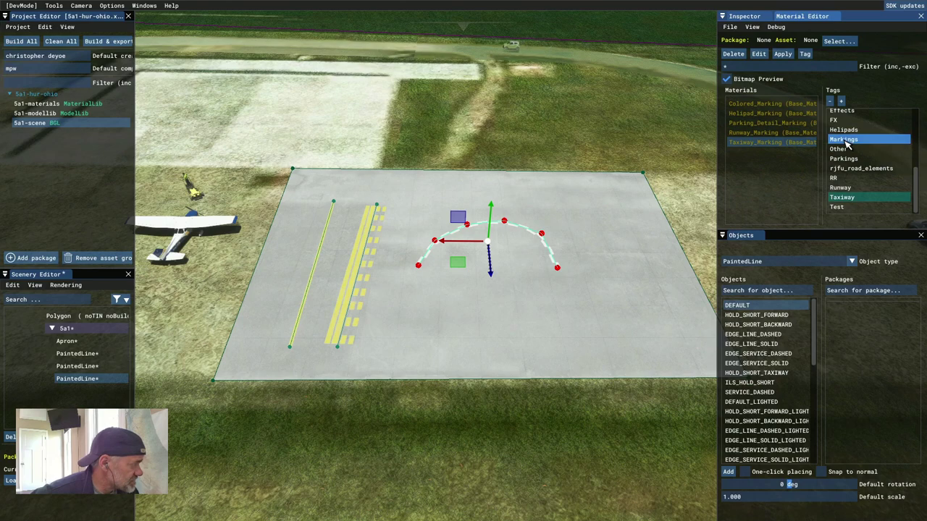
click(728, 80)
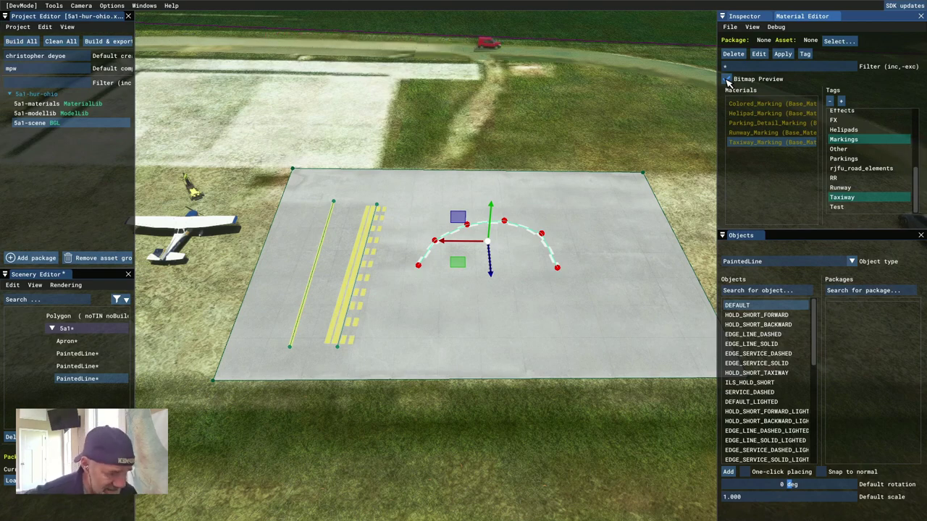
click(727, 80)
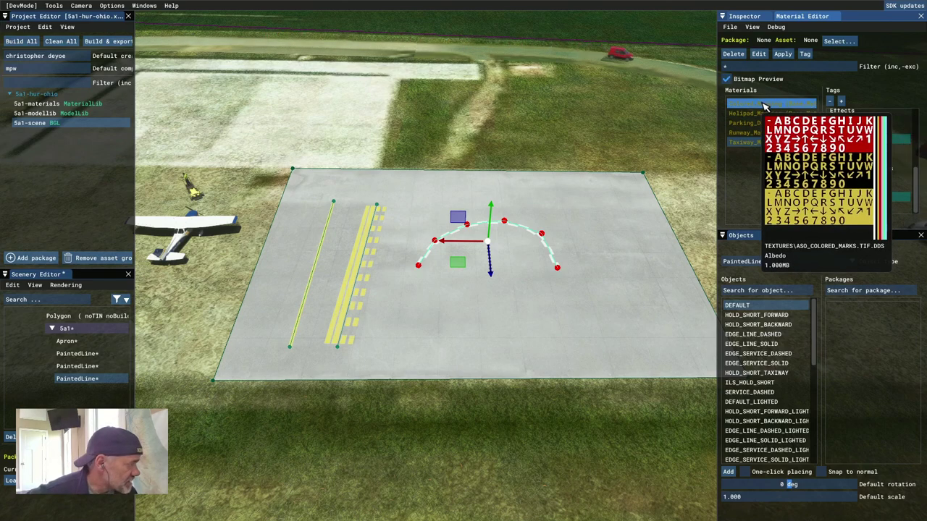
mouse_move(764, 107)
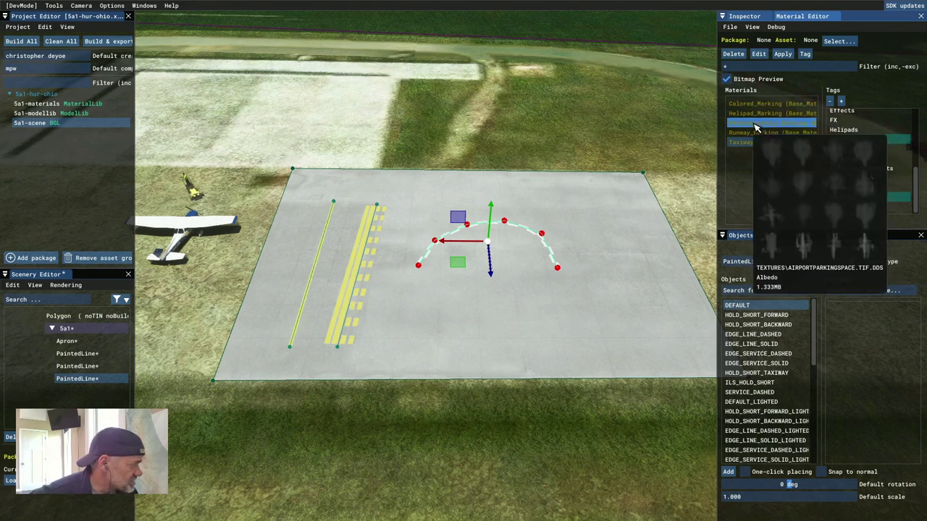
mouse_move(771, 151)
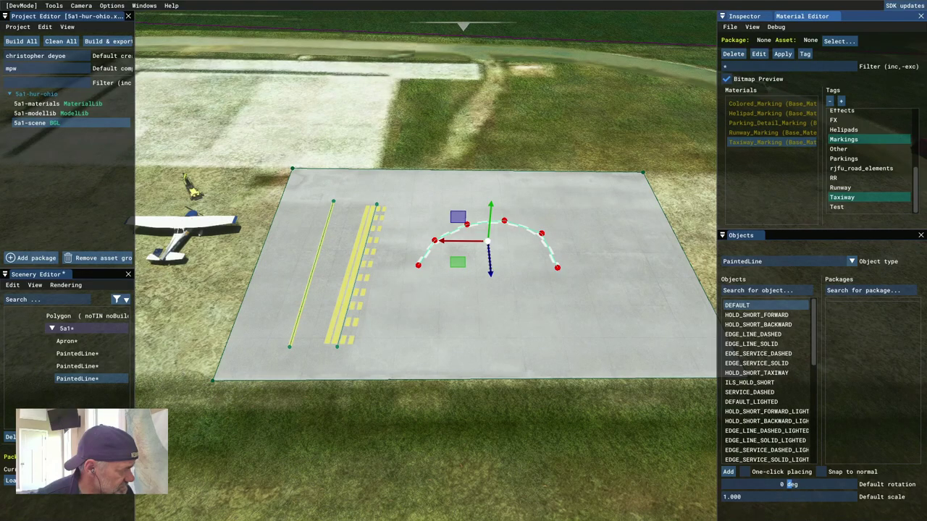
- Switch from the scenery editor to File Explorer showing the Community folder
key(alt+Tab)
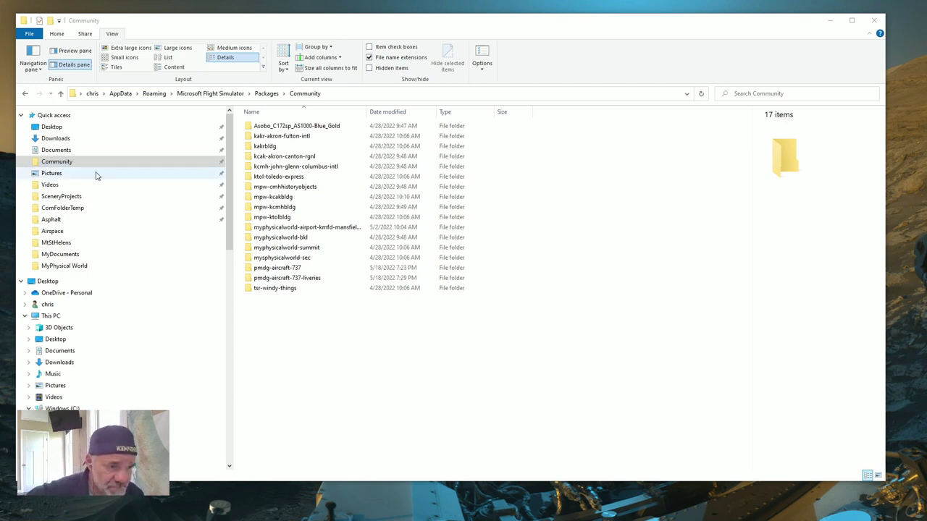
- Go up to the Microsoft Flight Simulator folder, then into Packages, Official and Steam
click(210, 94)
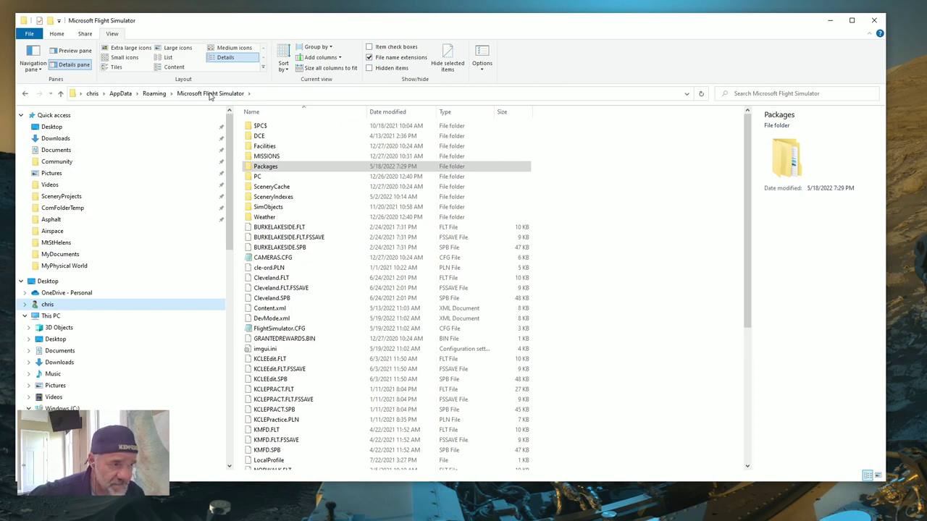
double_click(266, 169)
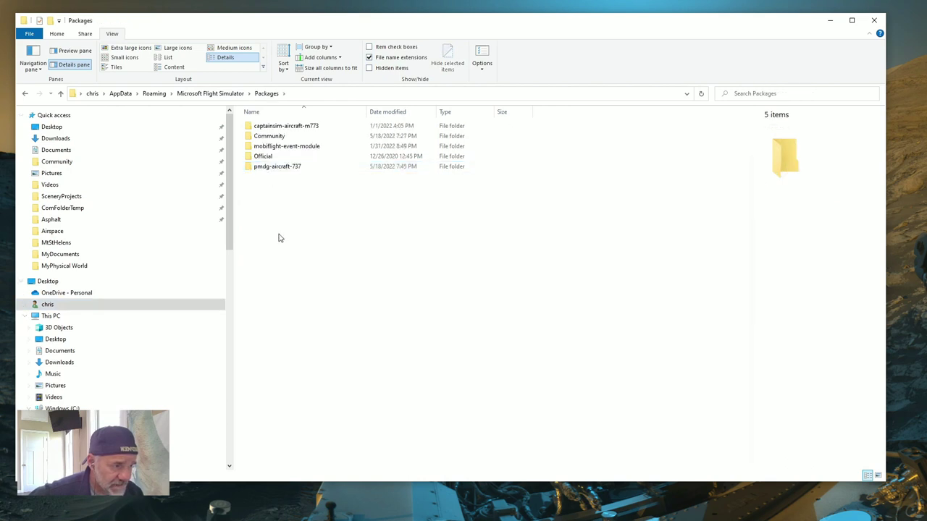
double_click(264, 157)
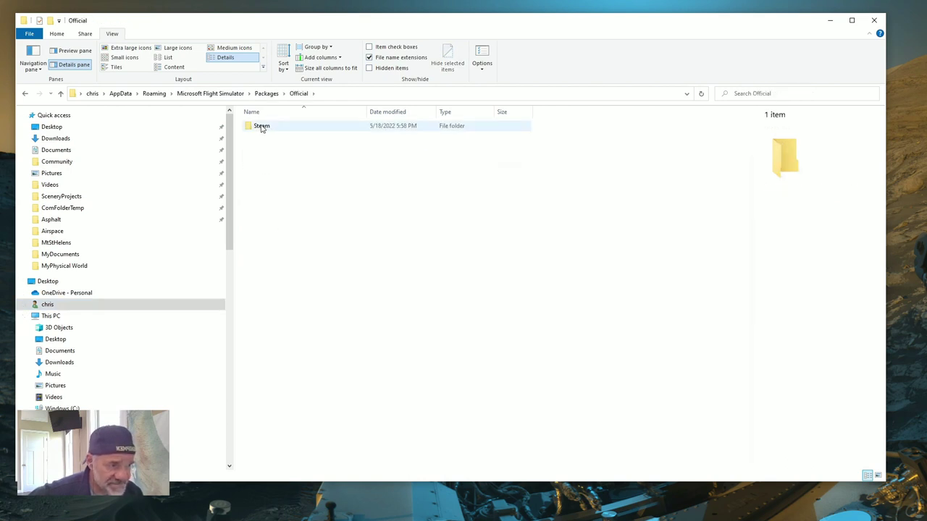
double_click(262, 126)
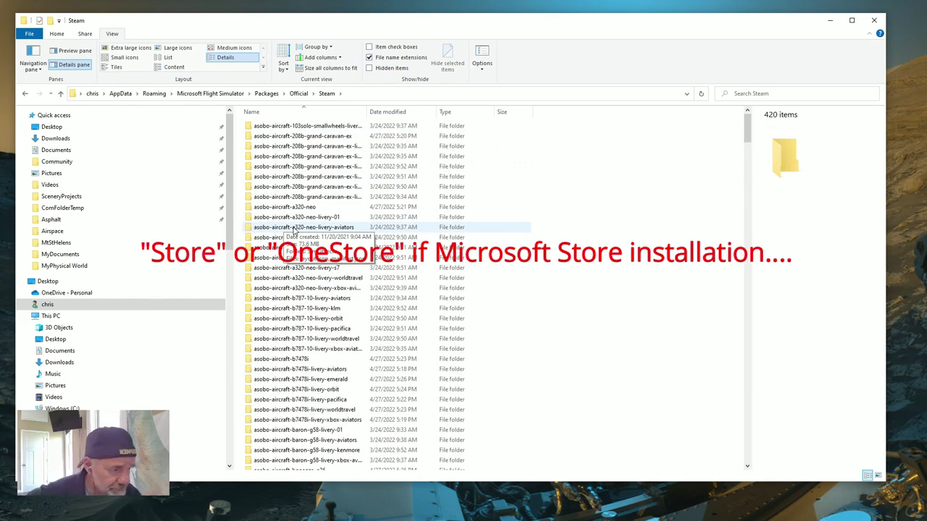
- Browse from the Steam list through fs-base-material-lib, MaterialLibs and Base_MaterialLib into Textures
scroll(344, 334, down, 7)
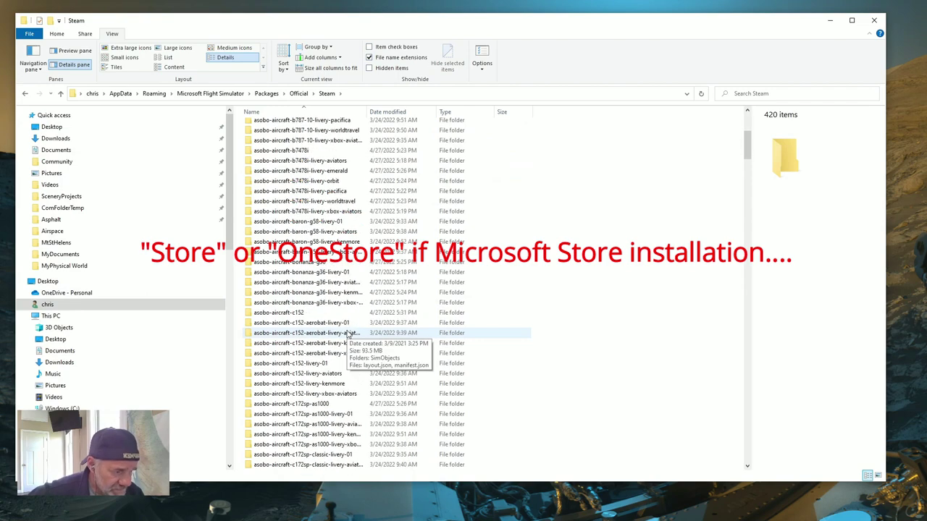
scroll(348, 333, down, 20)
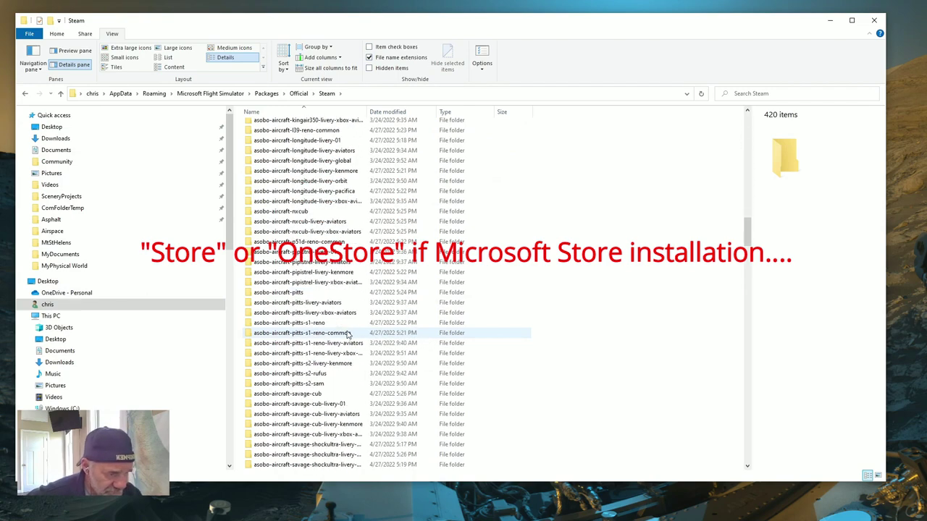
scroll(347, 335, down, 20)
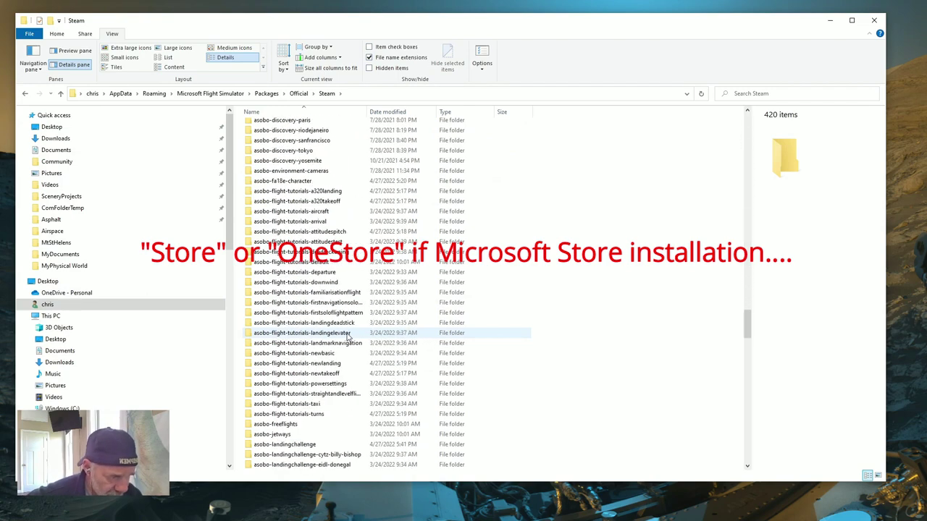
drag(748, 326, 747, 395)
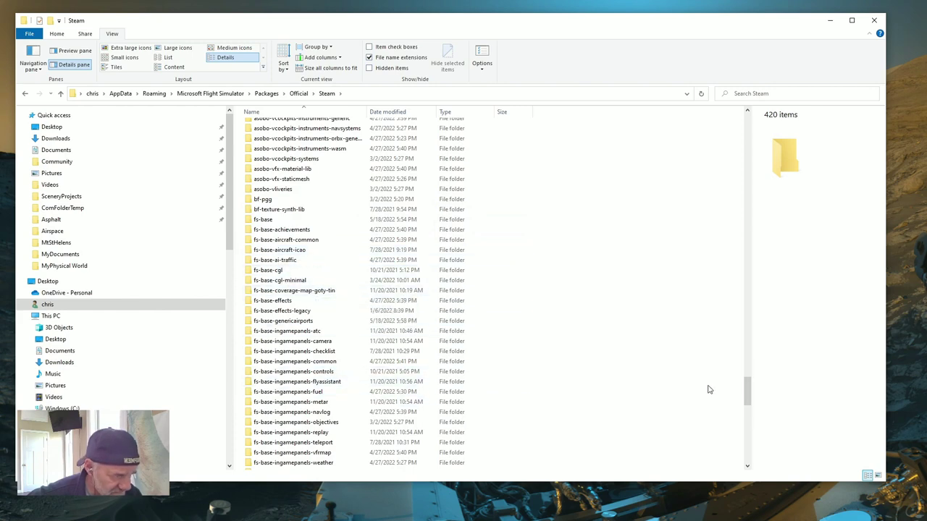
drag(748, 393, 750, 412)
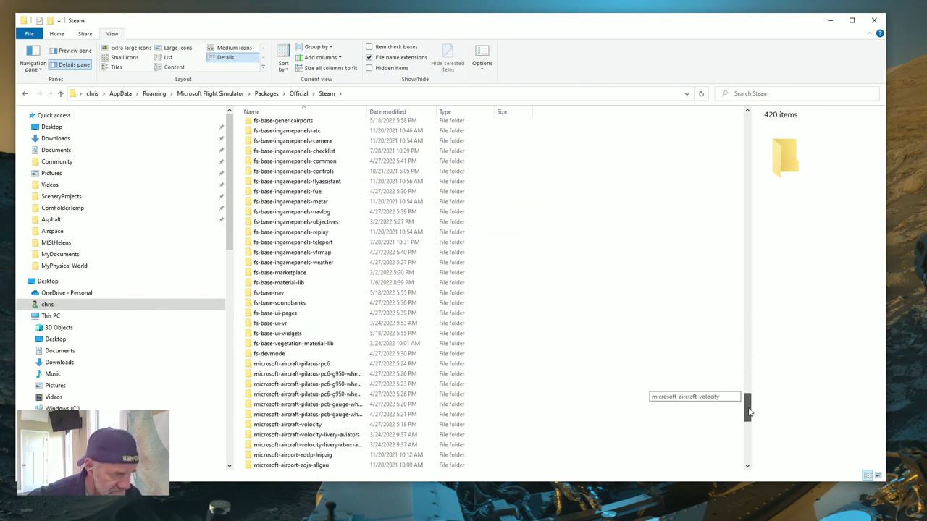
double_click(283, 284)
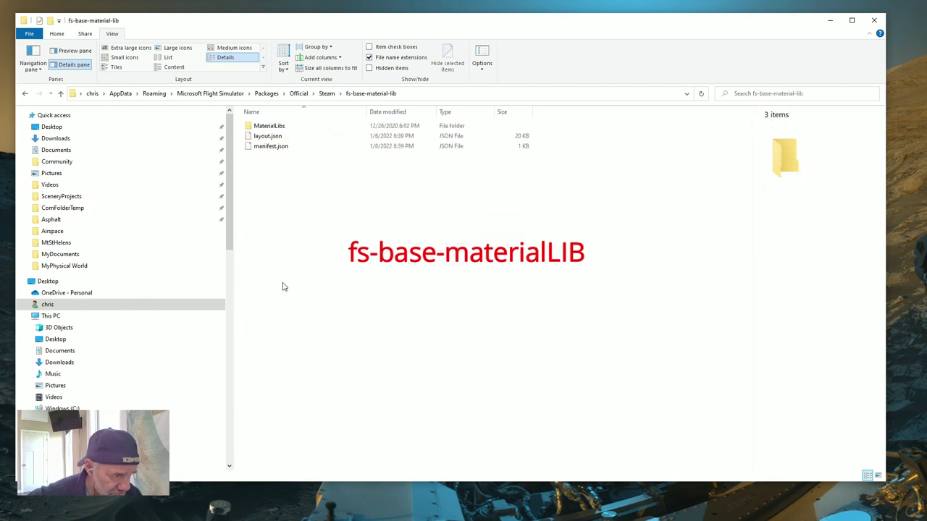
click(265, 129)
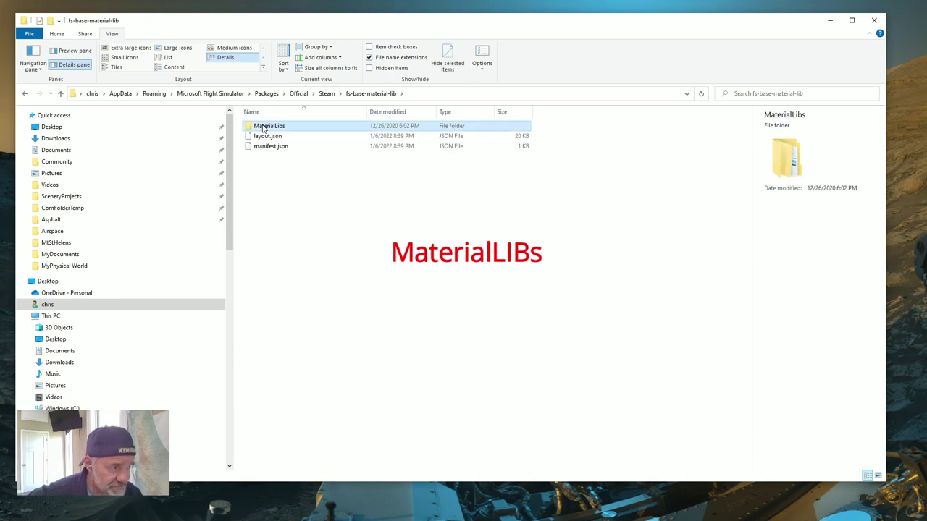
double_click(264, 127)
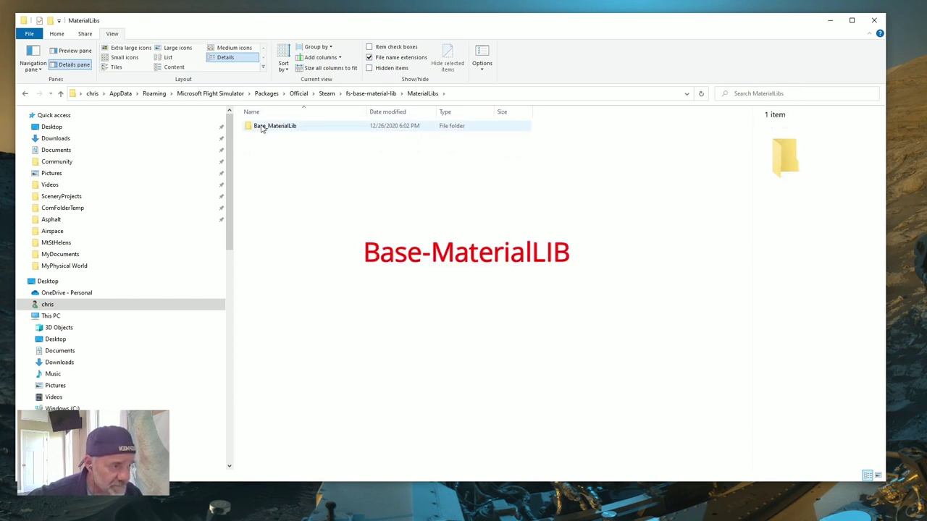
double_click(263, 127)
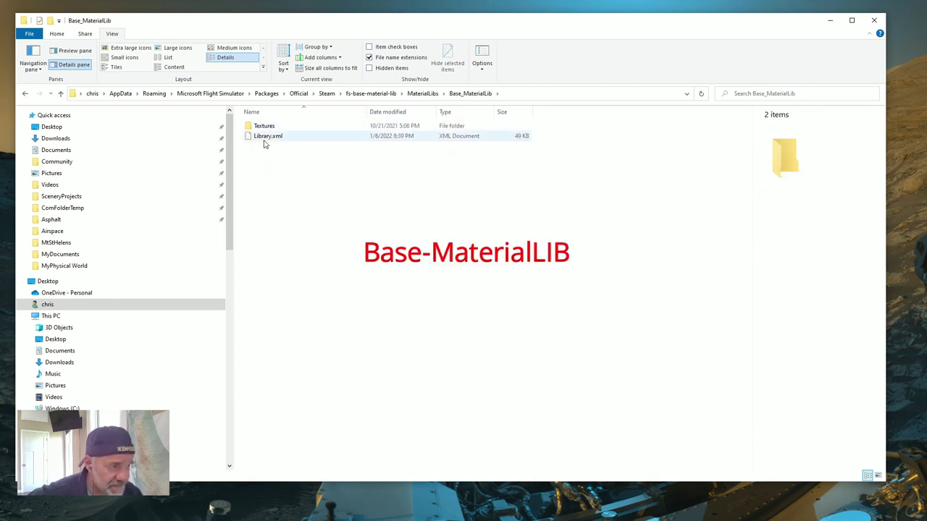
double_click(265, 127)
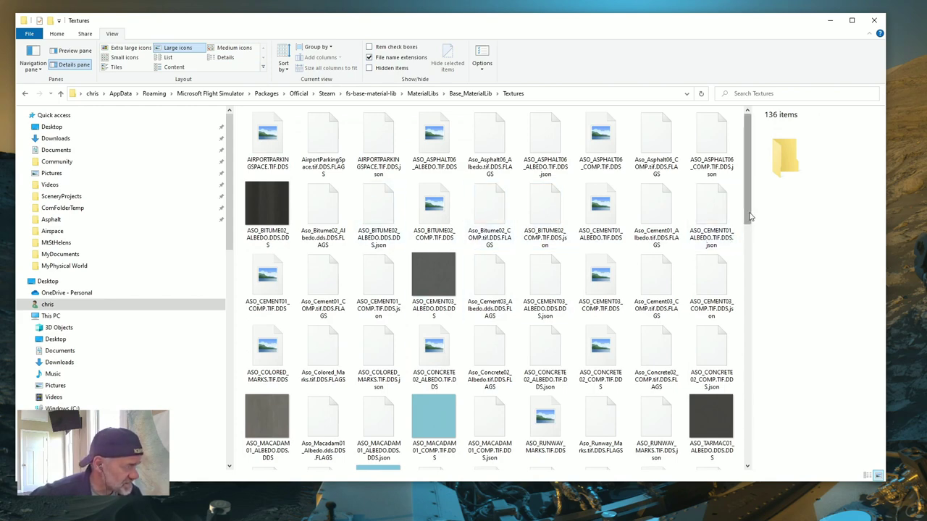
- Copy ASO_TAXIWAY_MARKS.TIF.DDS onto the Tutorials folder in the navigation pane
drag(749, 216, 748, 296)
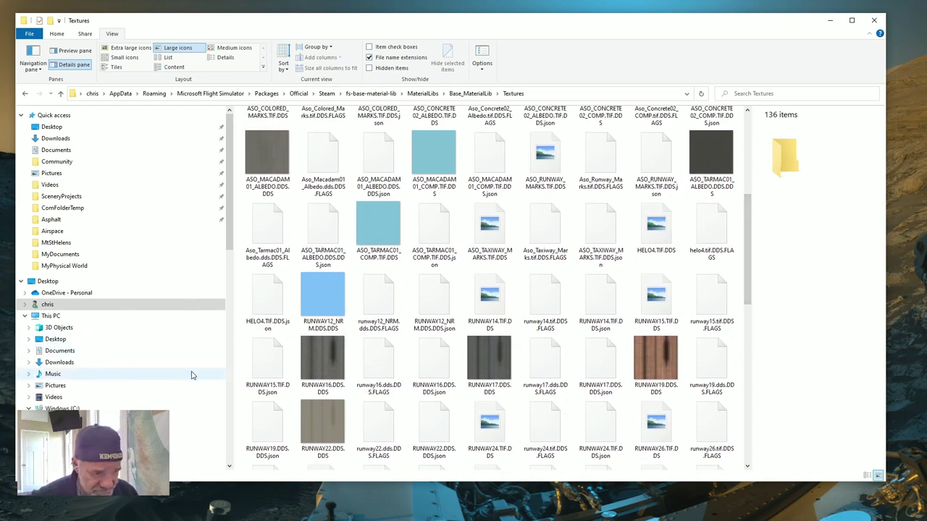
drag(230, 245, 232, 412)
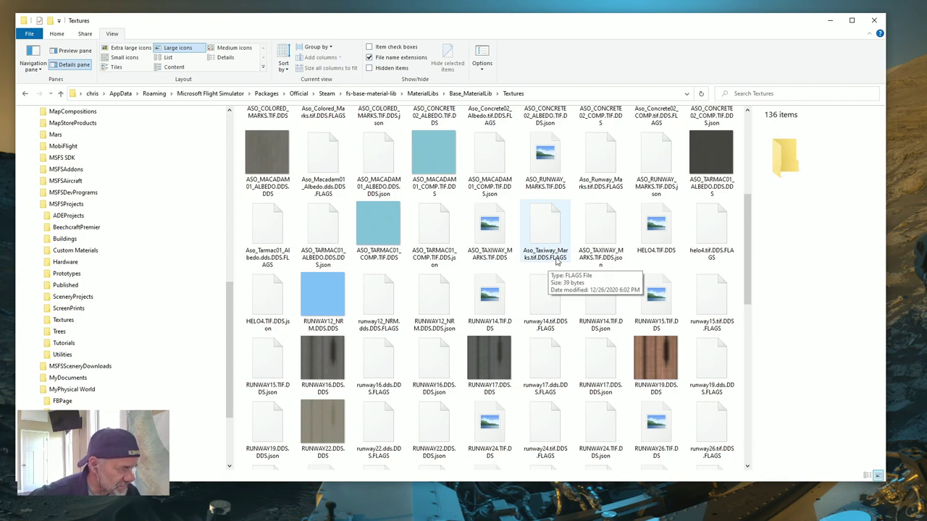
click(492, 243)
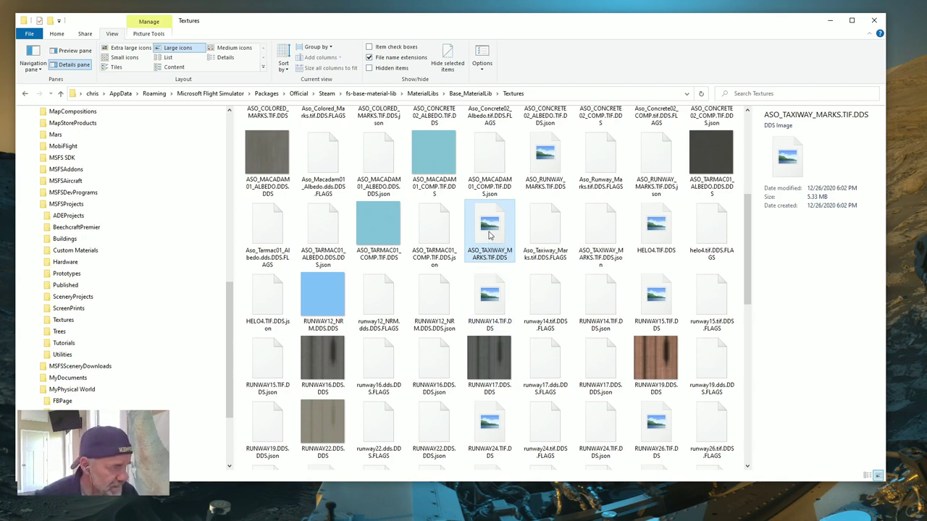
drag(490, 235, 69, 347)
right_drag(70, 347, 71, 348)
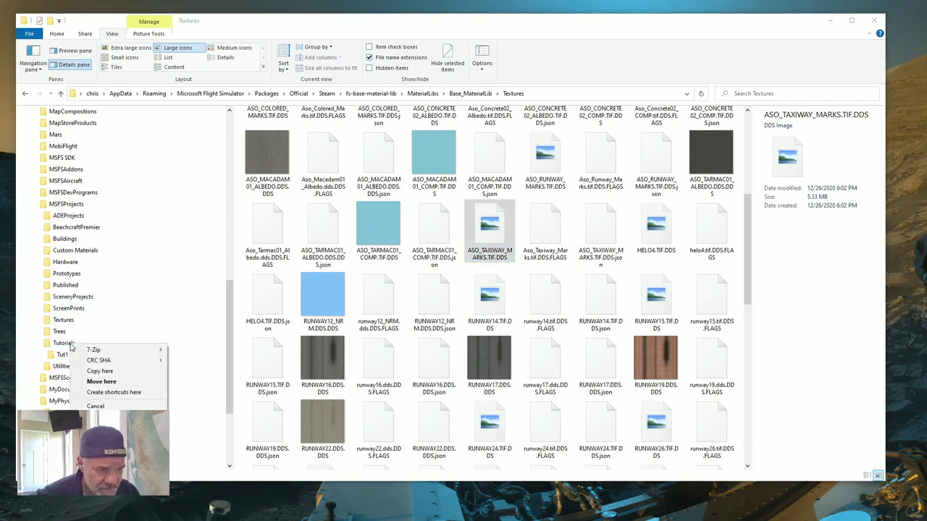
click(100, 370)
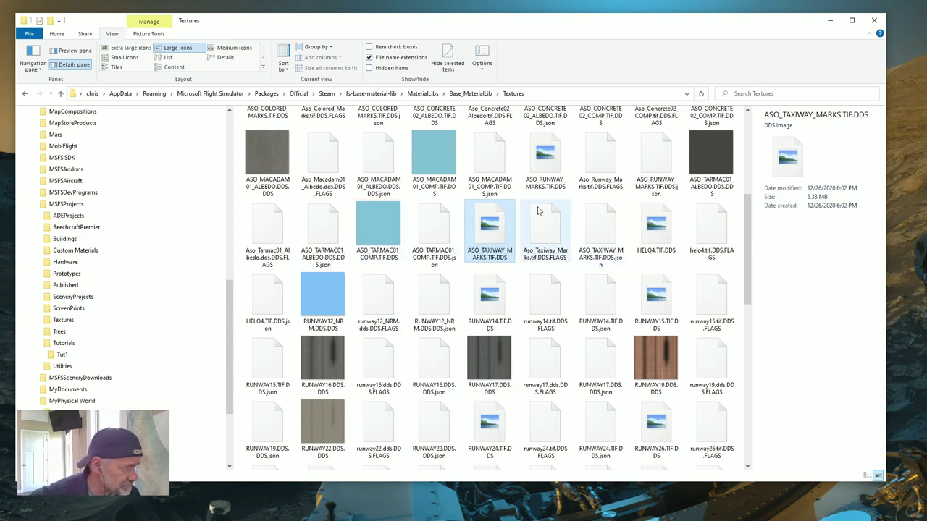
scroll(635, 246, down, 3)
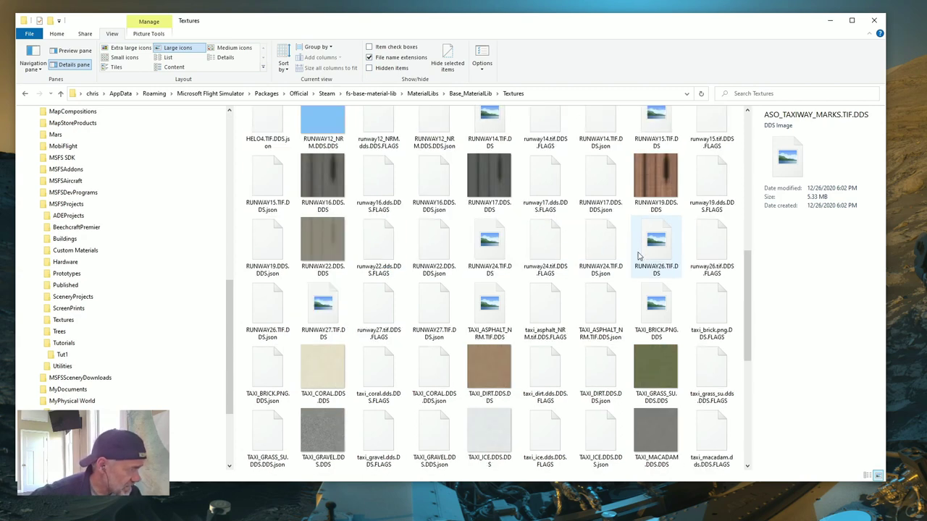
scroll(634, 252, up, 3)
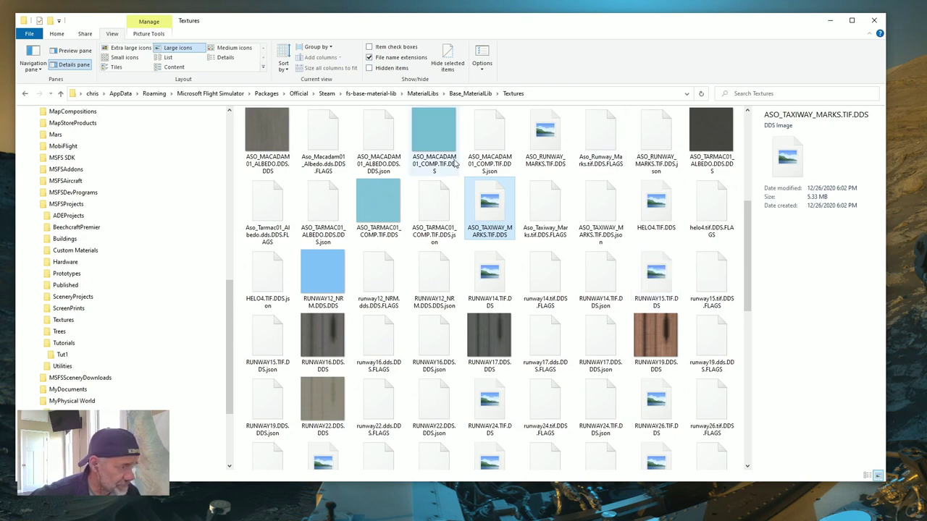
scroll(372, 200, up, 4)
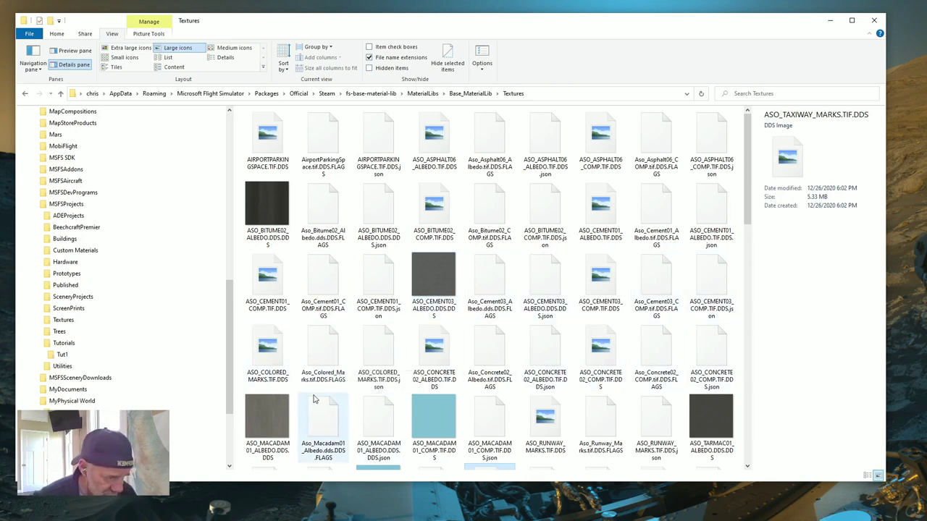
- Copy ASO_COLORED_MARKS.TIF.DDS onto Tutorials, then view Tutorials to check both copies
click(261, 351)
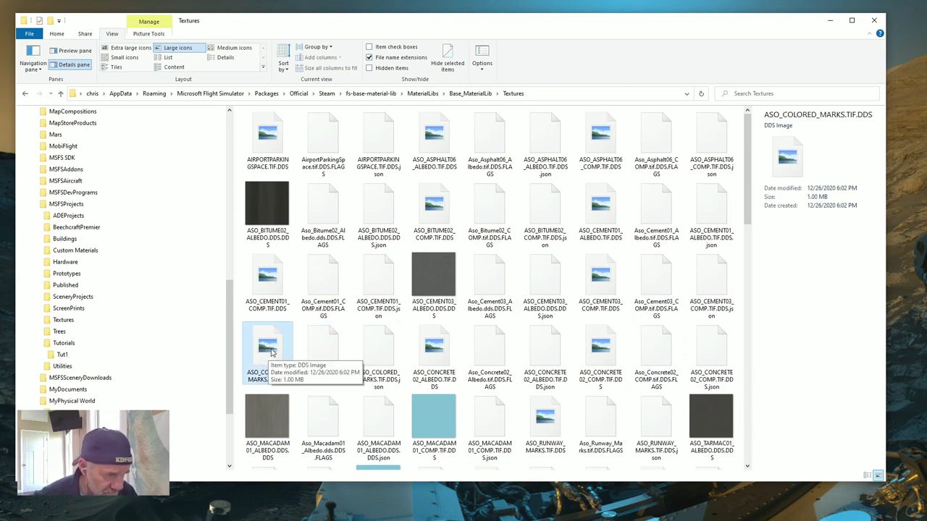
drag(272, 352, 71, 351)
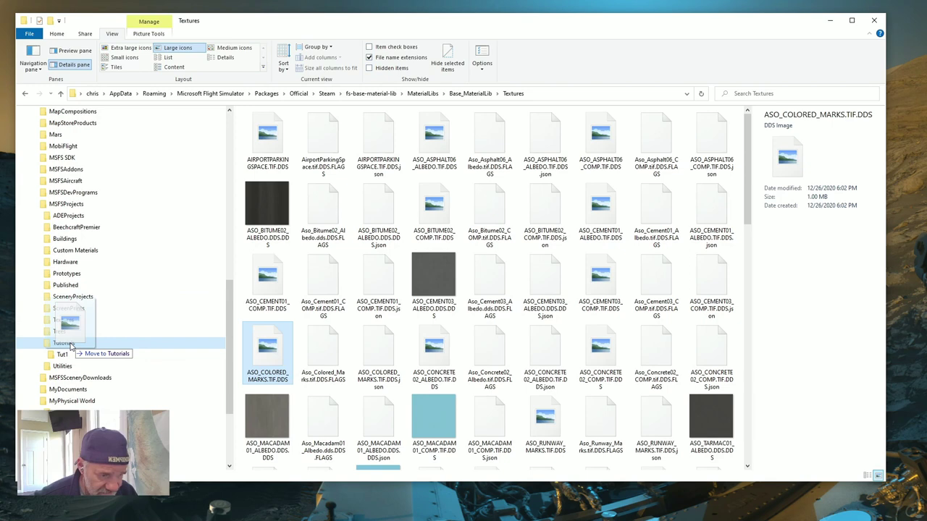
right_drag(71, 351, 72, 346)
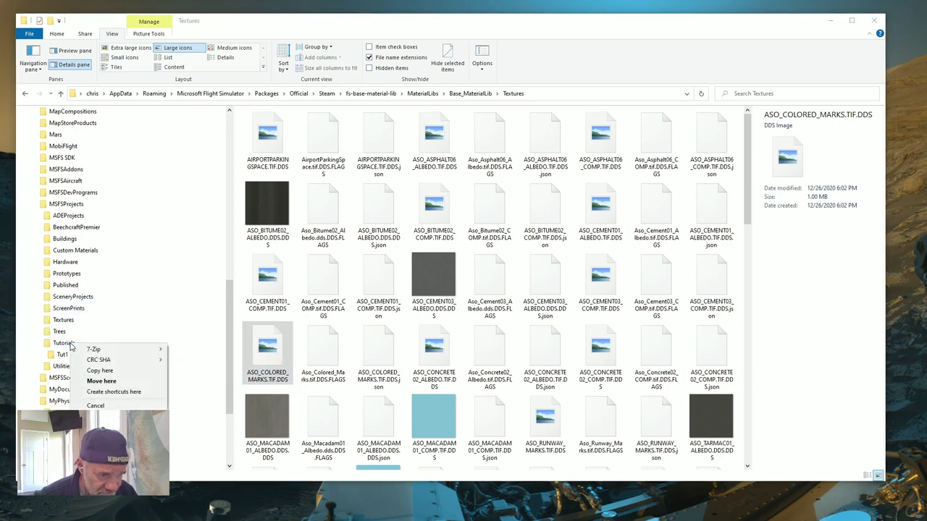
click(95, 374)
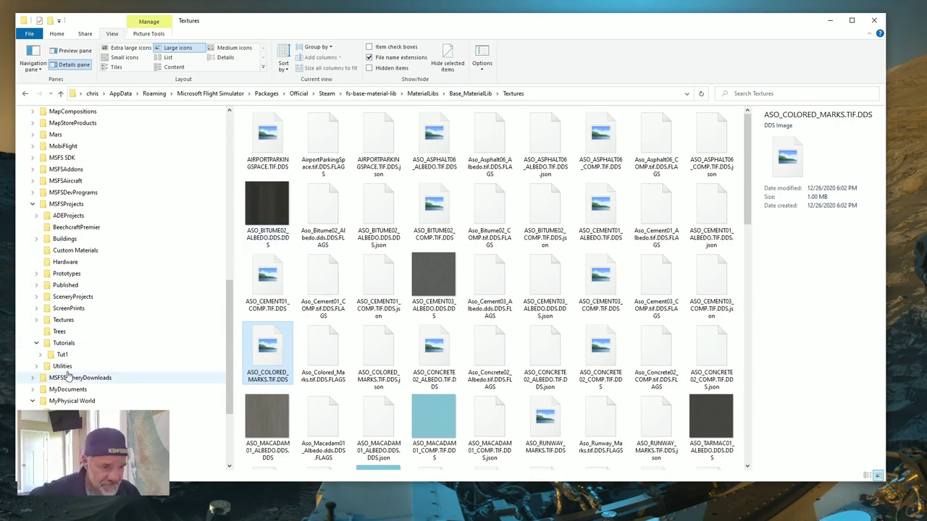
click(65, 346)
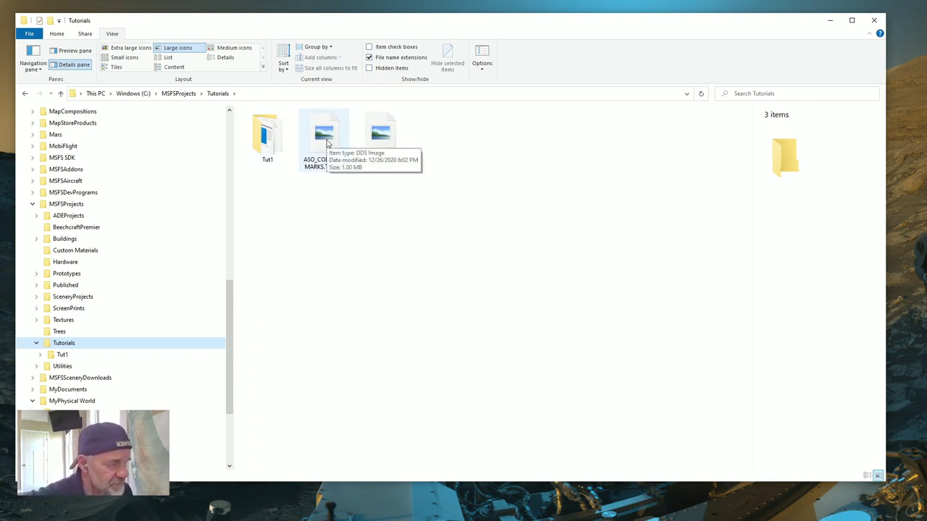
- Select the copied ASO_TAXIWAY_MARKS.TIF.DDS and minimize File Explorer to reveal GIMP
click(379, 140)
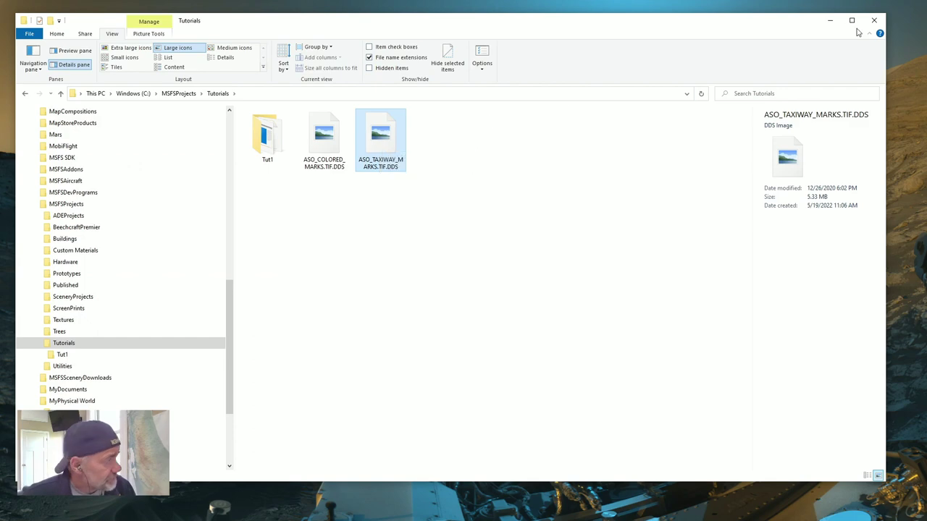
click(830, 20)
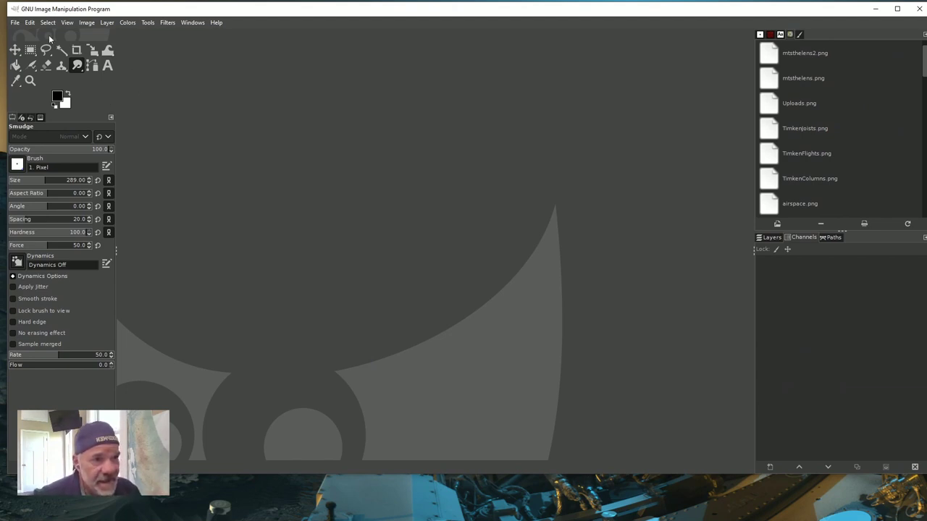
- Open ASO_TAXIWAY_MARKS.TIF.DDS from C:\MSFSProjects\Tutorials through File > Open
click(15, 24)
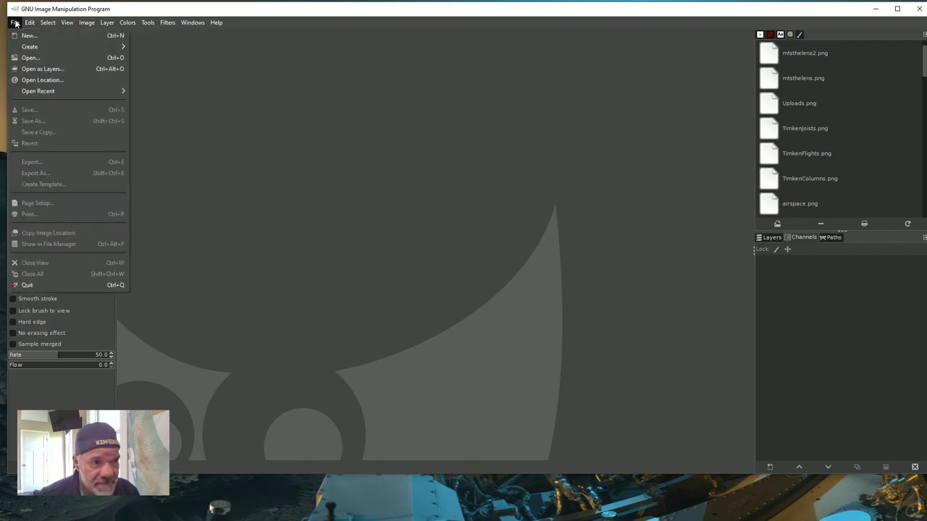
click(30, 57)
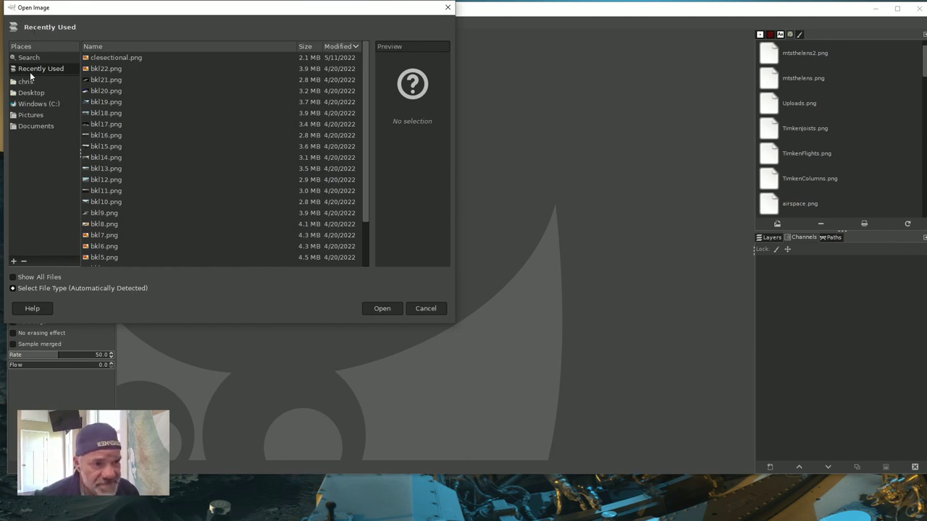
click(33, 105)
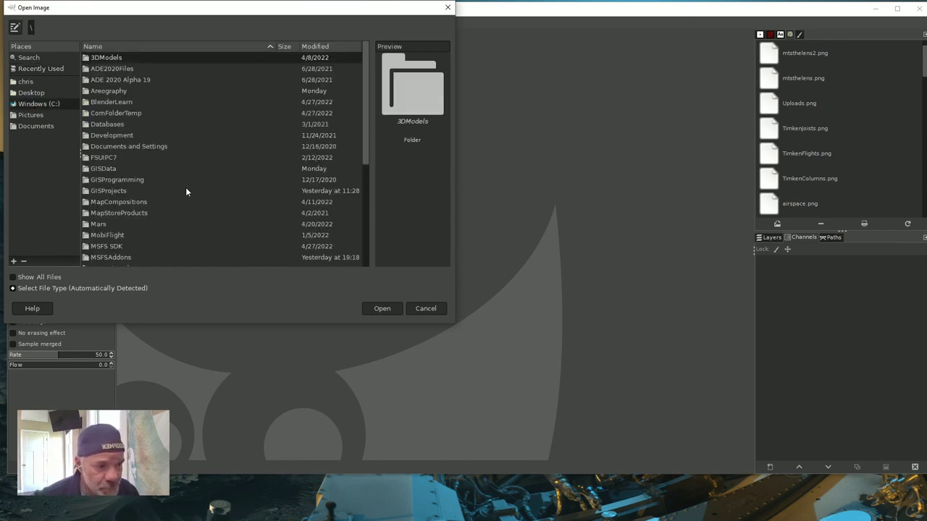
scroll(184, 194, down, 2)
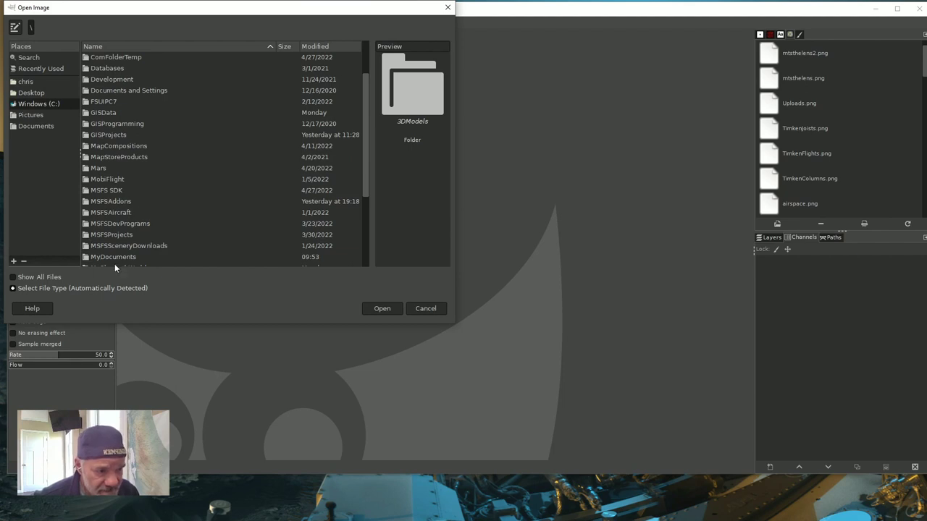
double_click(104, 235)
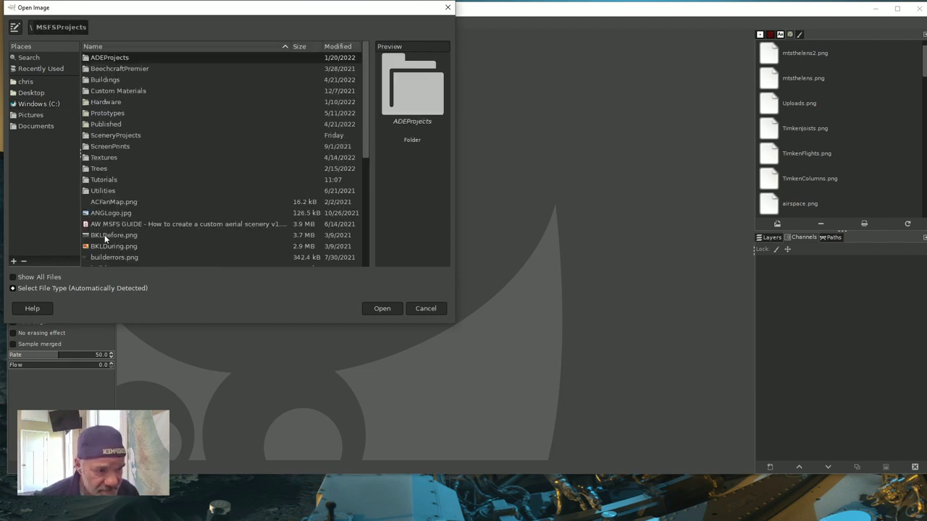
double_click(105, 181)
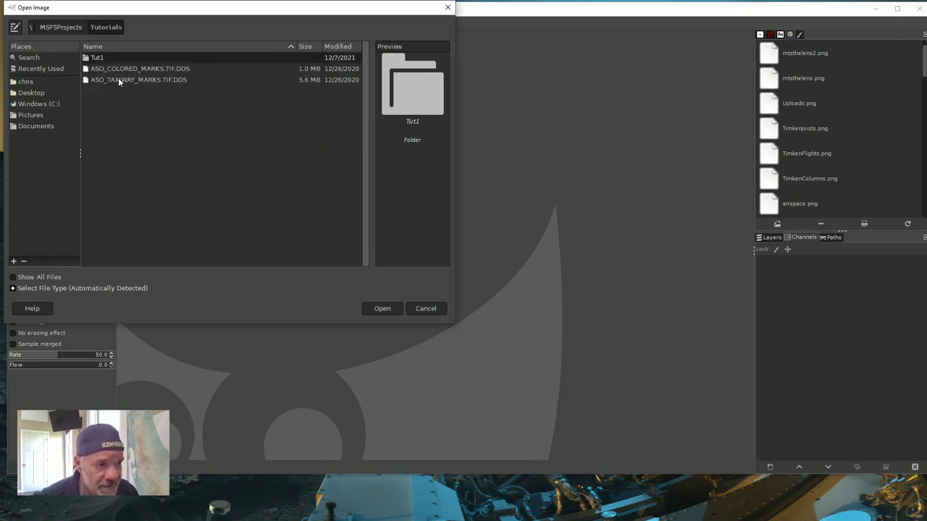
click(156, 79)
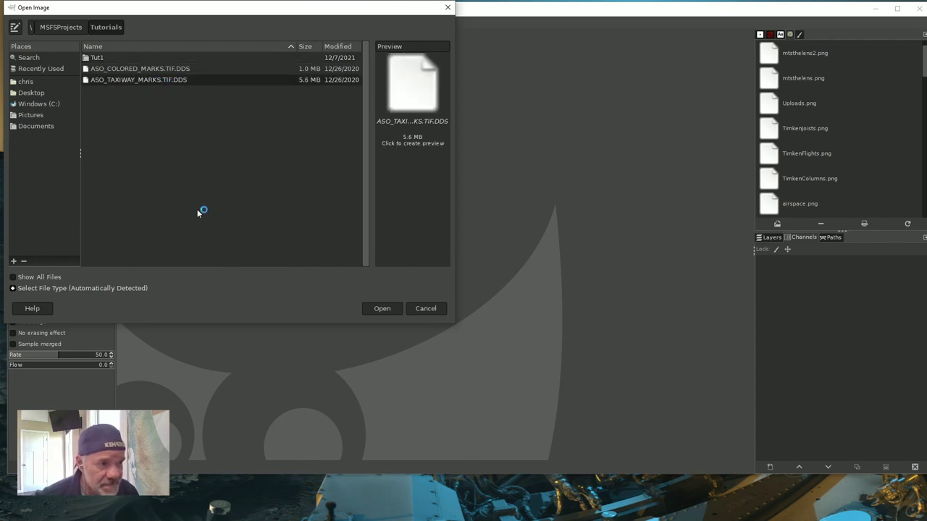
click(382, 311)
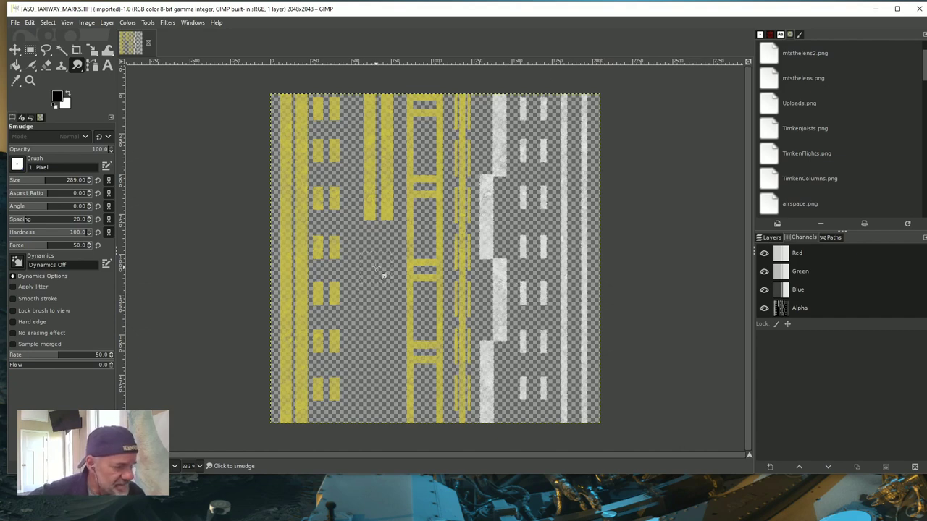
drag(325, 269, 325, 264)
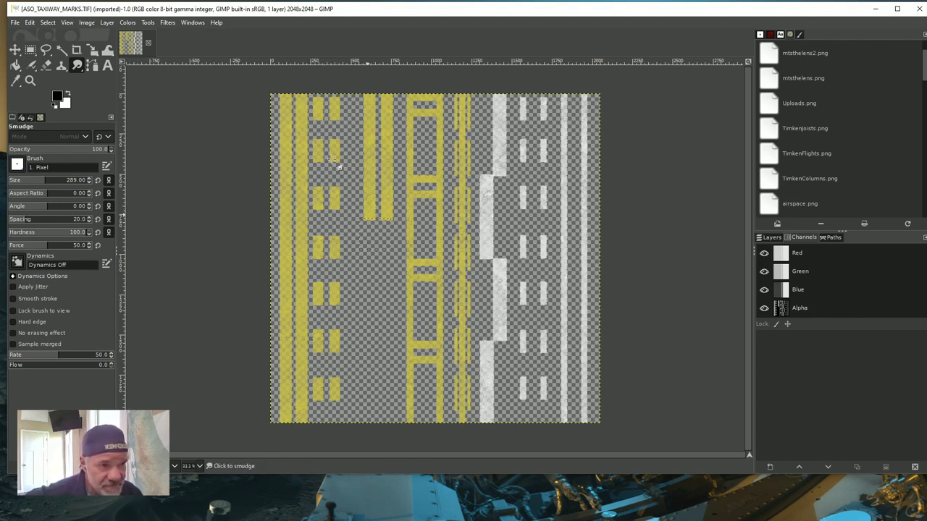
click(13, 24)
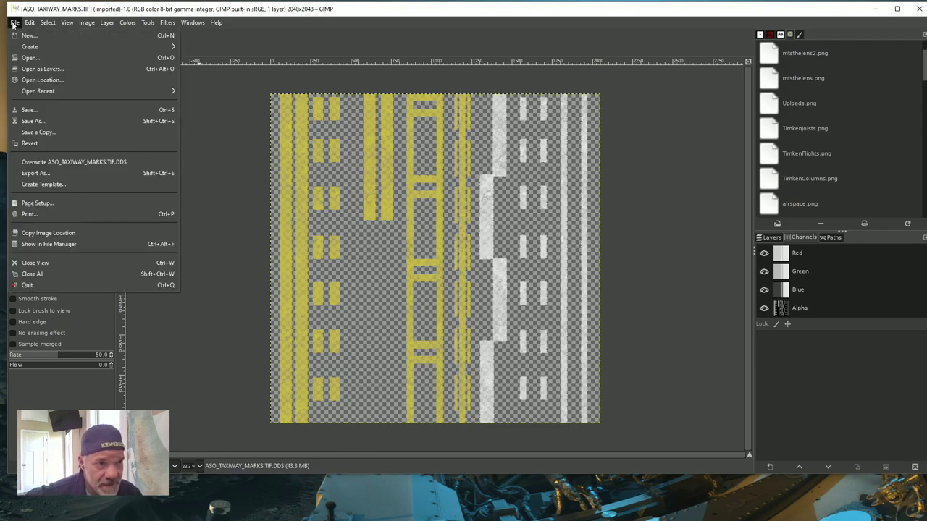
- Export the image as My_Taxiway_lines.png, accepting the default PNG settings
click(43, 174)
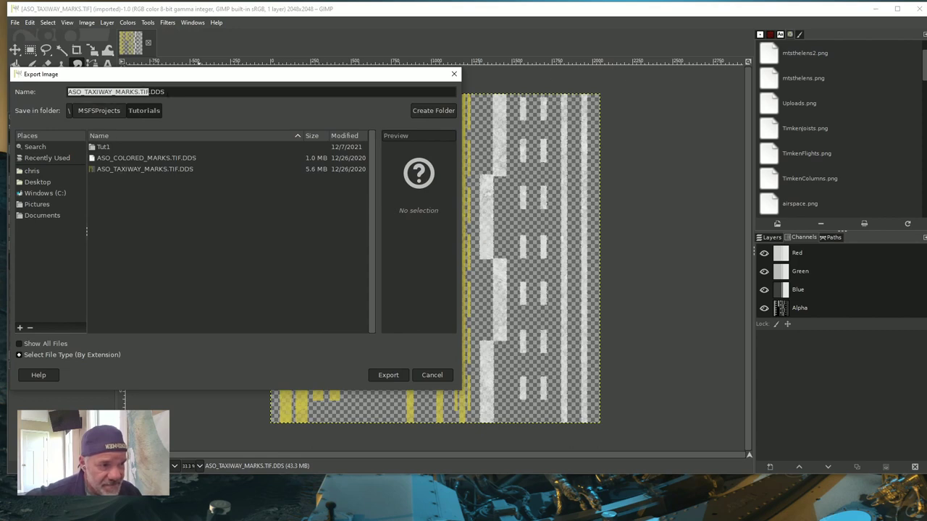
drag(168, 92, 50, 88)
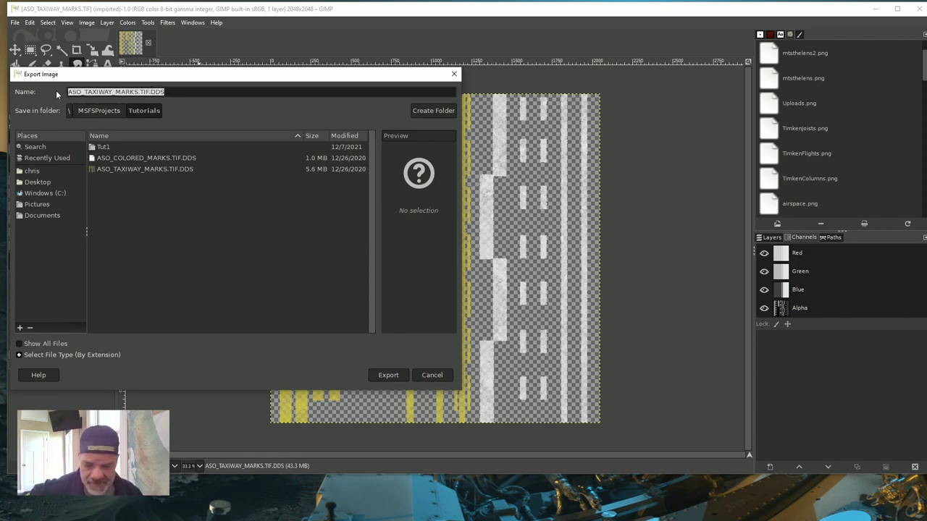
text(My_)
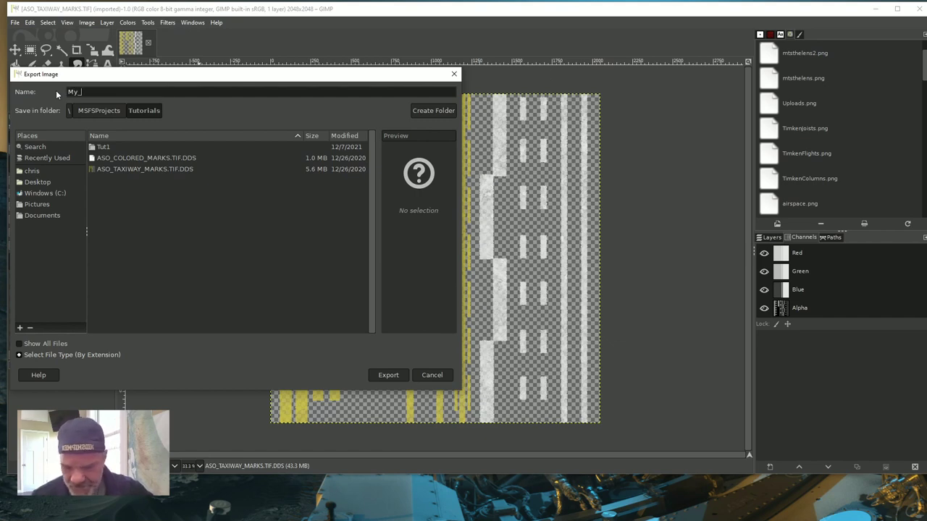
text(Taxi)
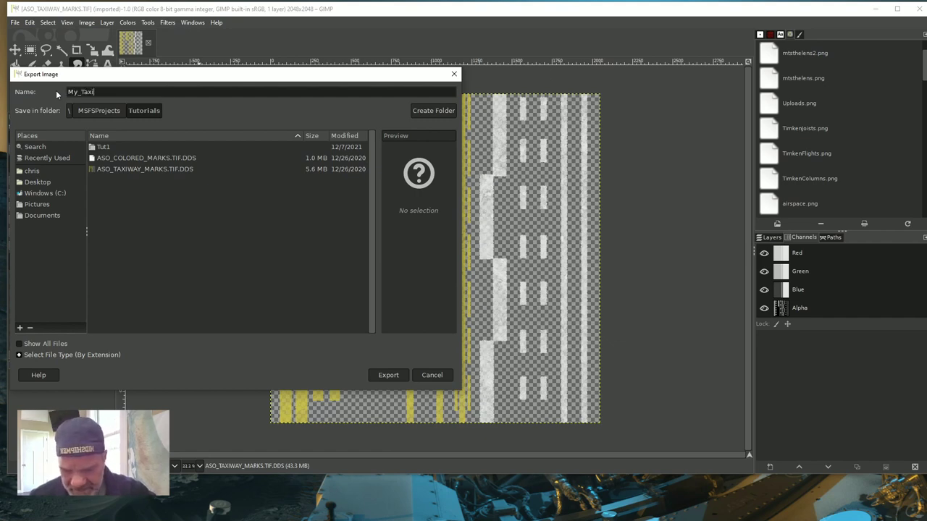
text(wa)
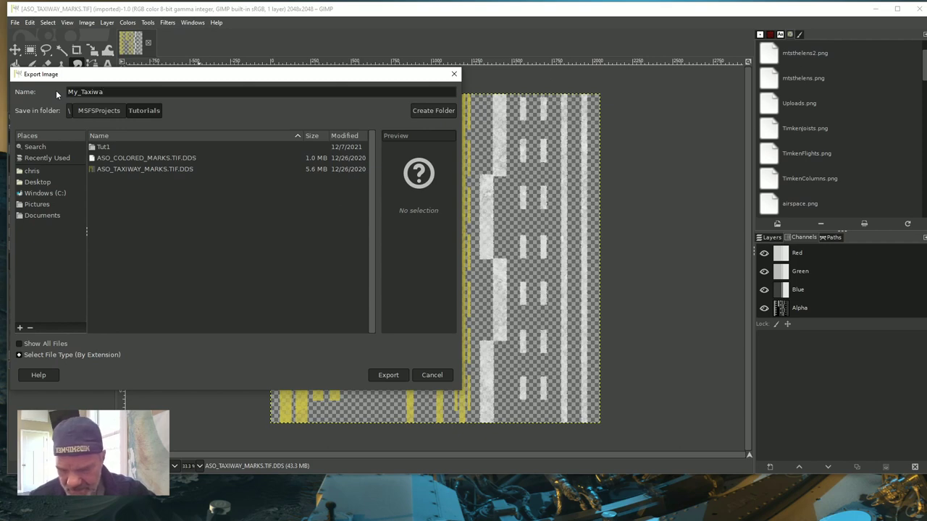
text(s)
key(BackSpace)
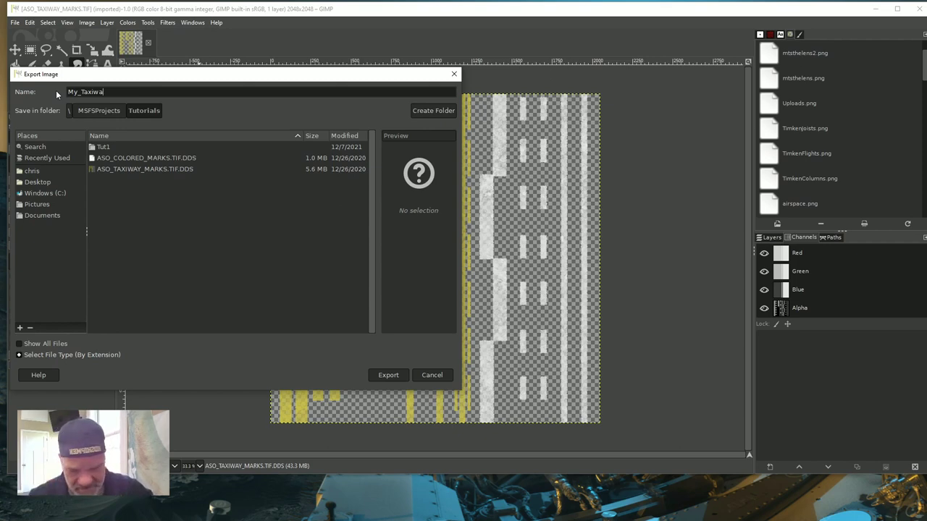
text(y)
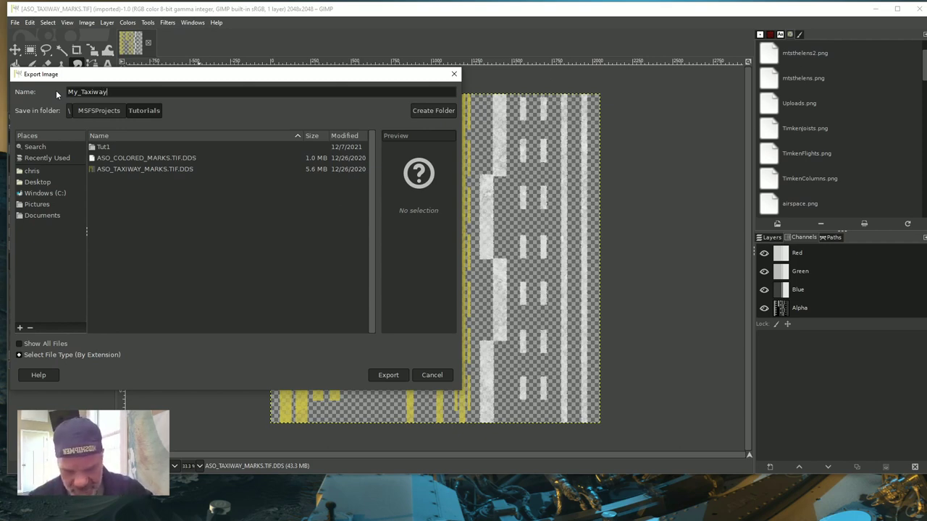
text(_)
text(li)
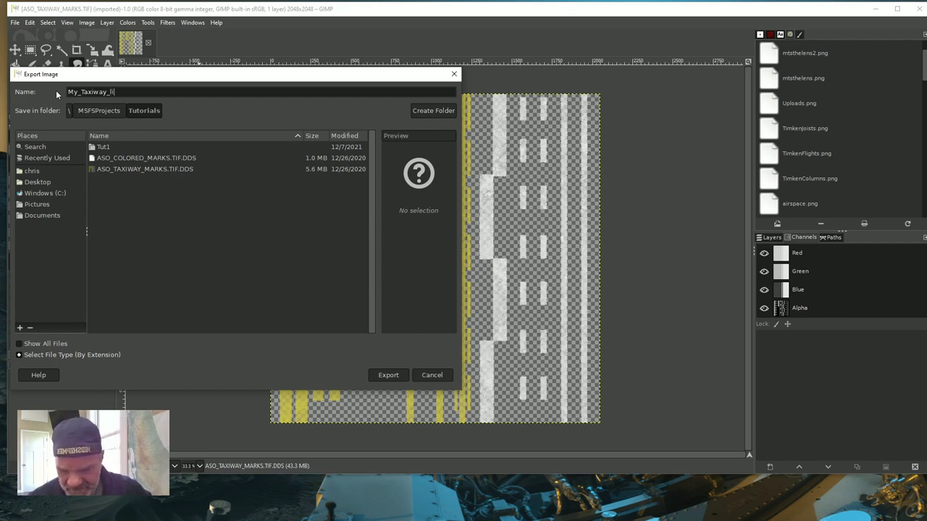
text(nes)
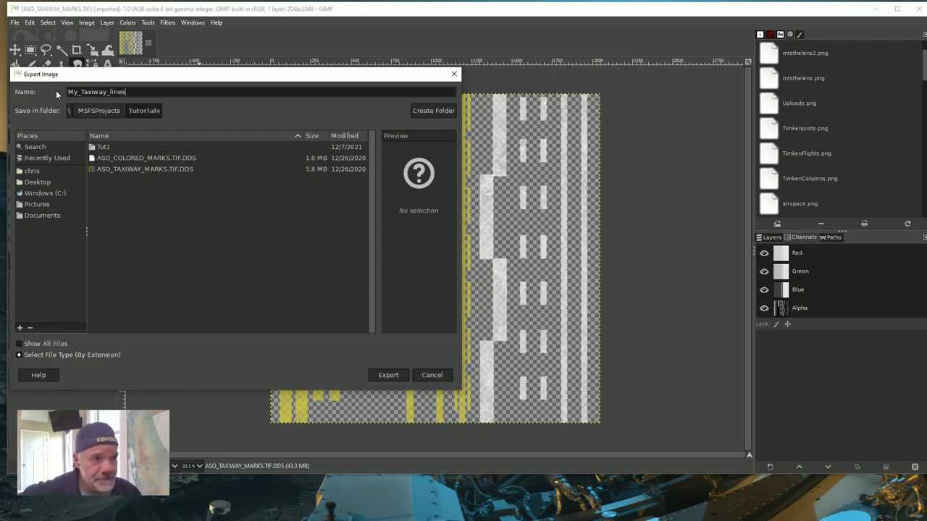
text(.)
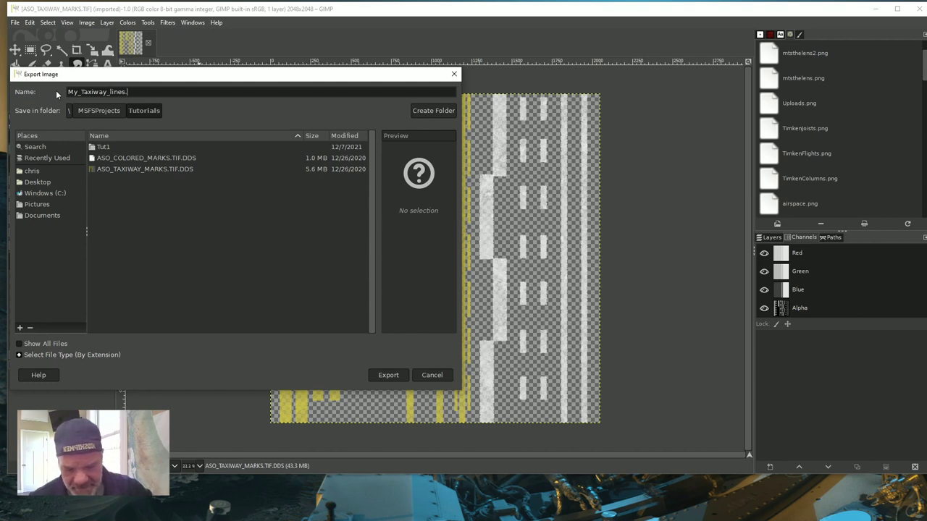
text(png)
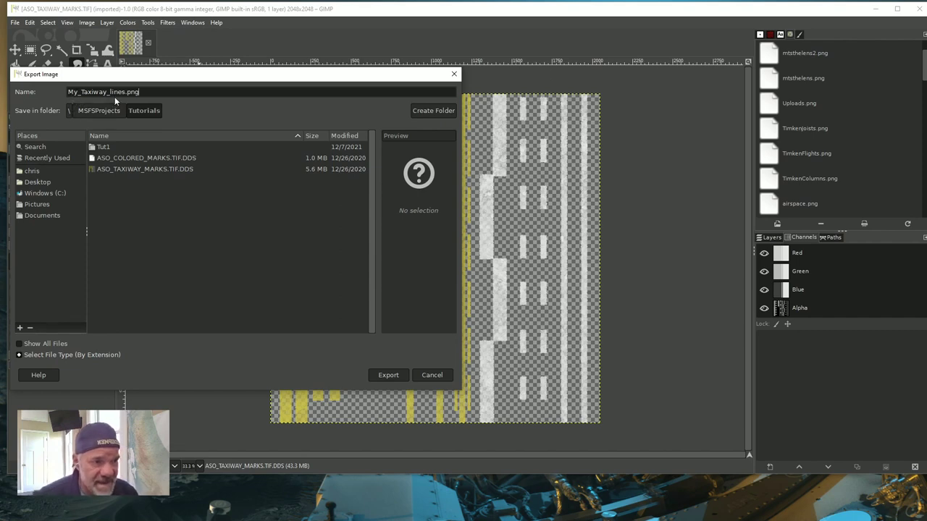
click(389, 375)
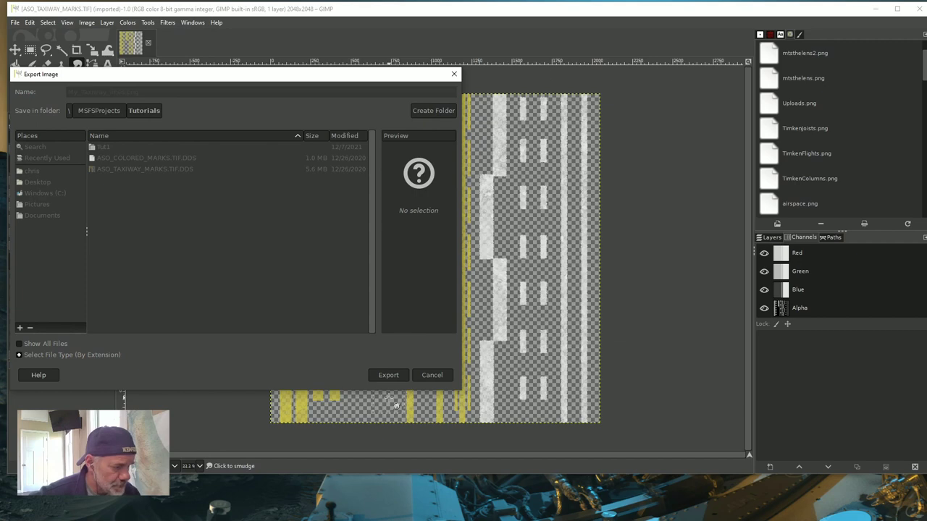
click(472, 370)
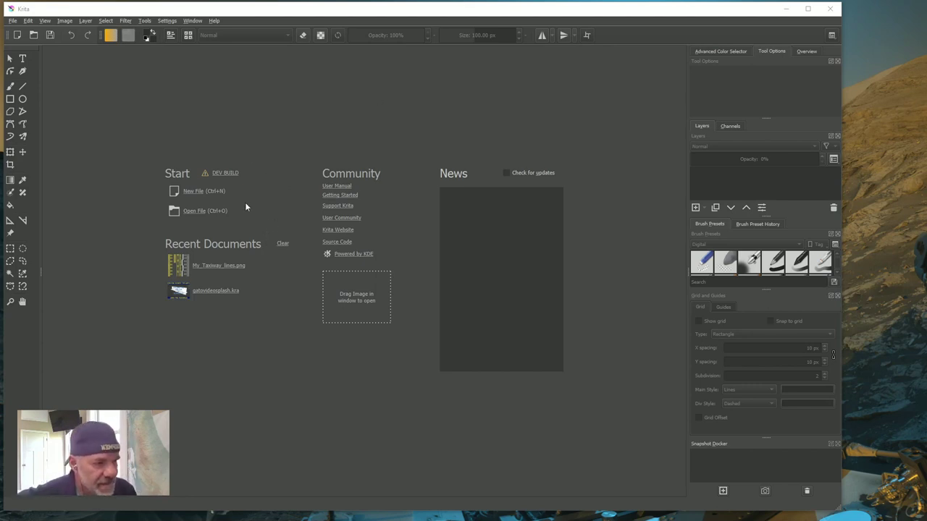
- Open My_Taxiway_lines.png from the Tutorials folder via Krita's Open File
click(192, 211)
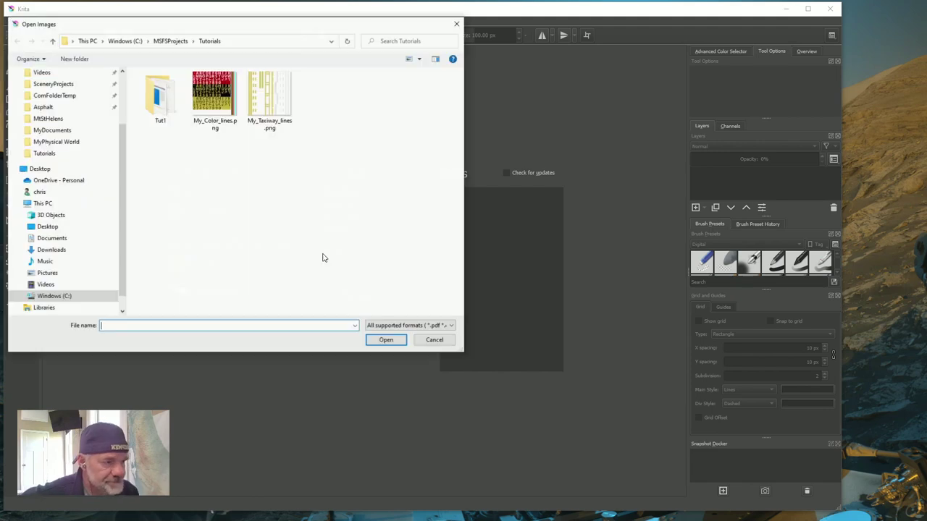
click(273, 99)
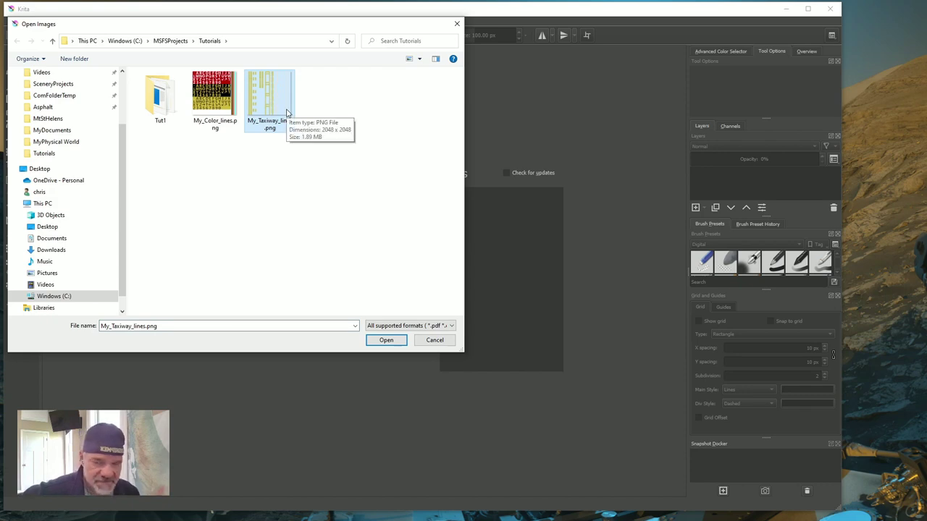
click(387, 340)
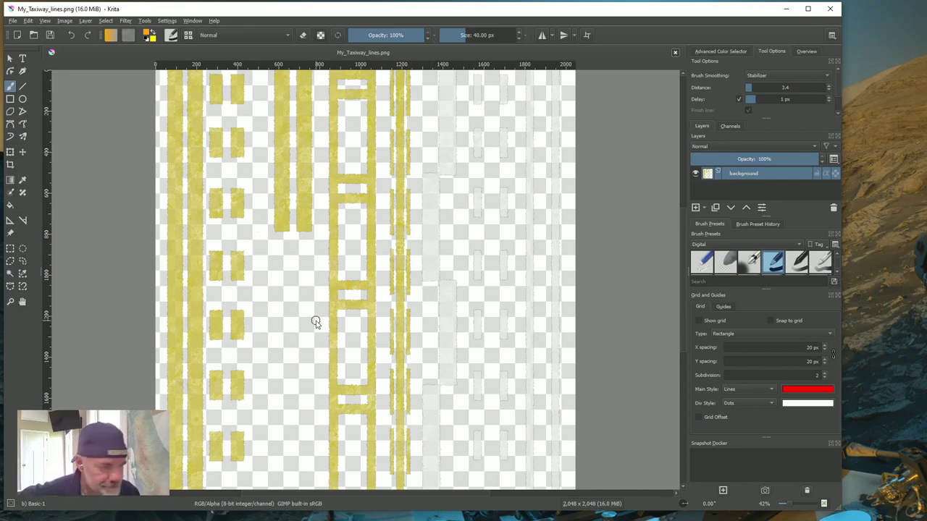
scroll(338, 304, down, 1)
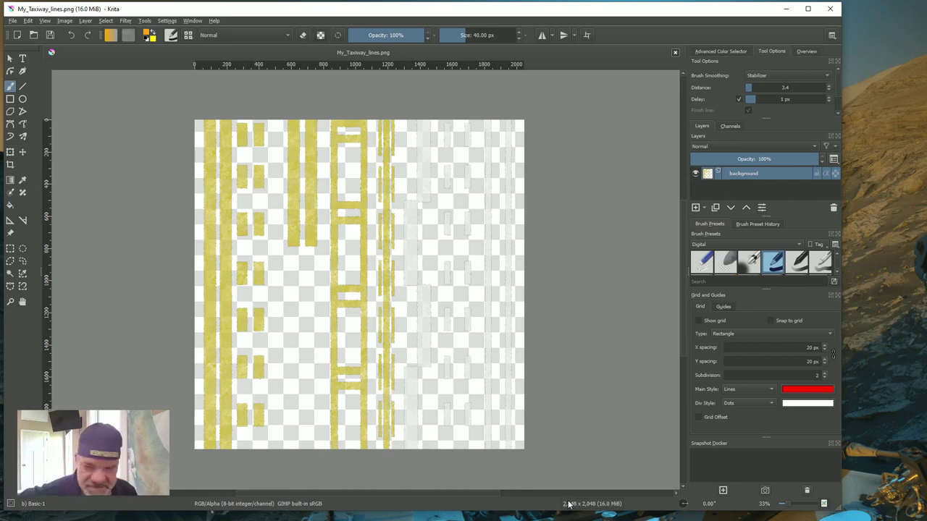
mouse_move(567, 504)
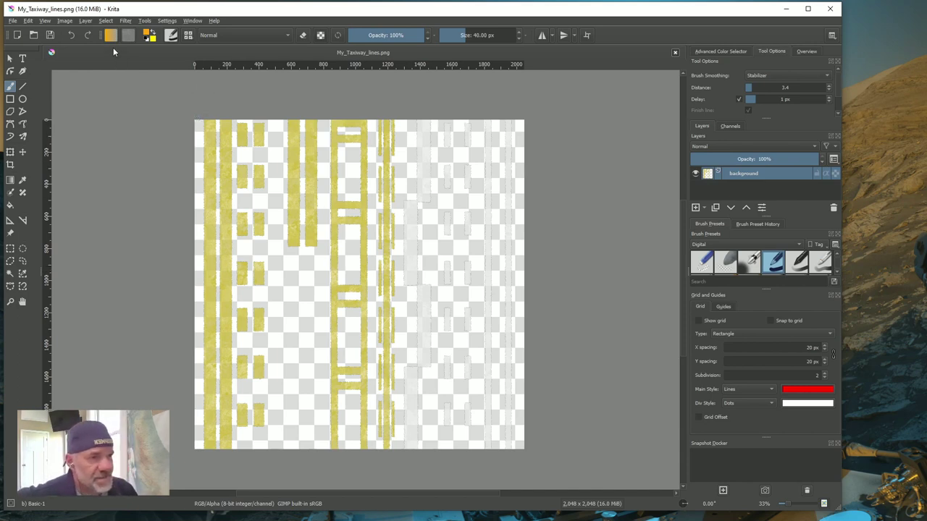
- Add a new paint layer above the background and name it Black
click(85, 20)
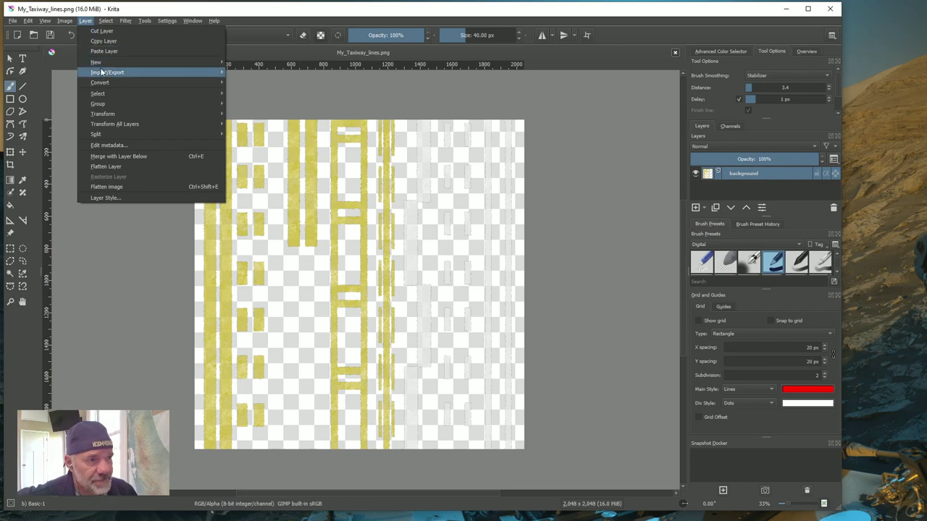
mouse_move(102, 72)
click(259, 64)
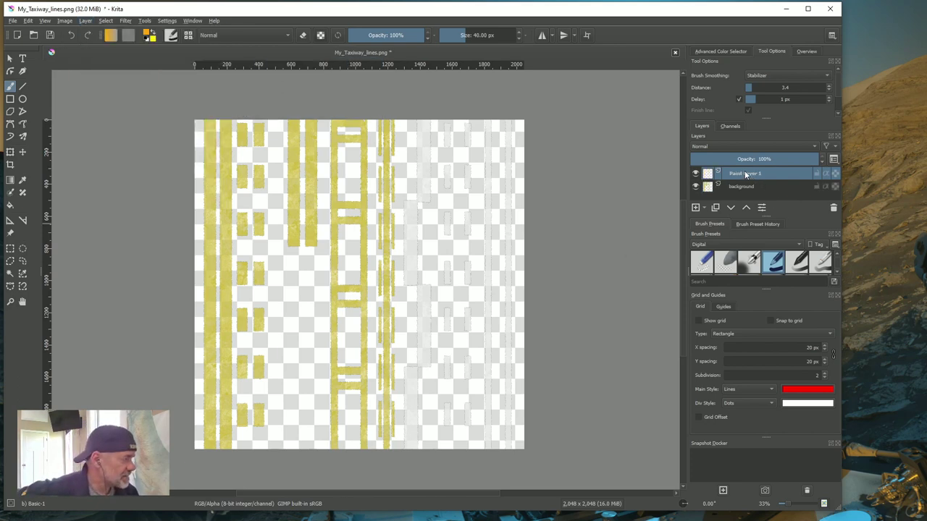
double_click(746, 173)
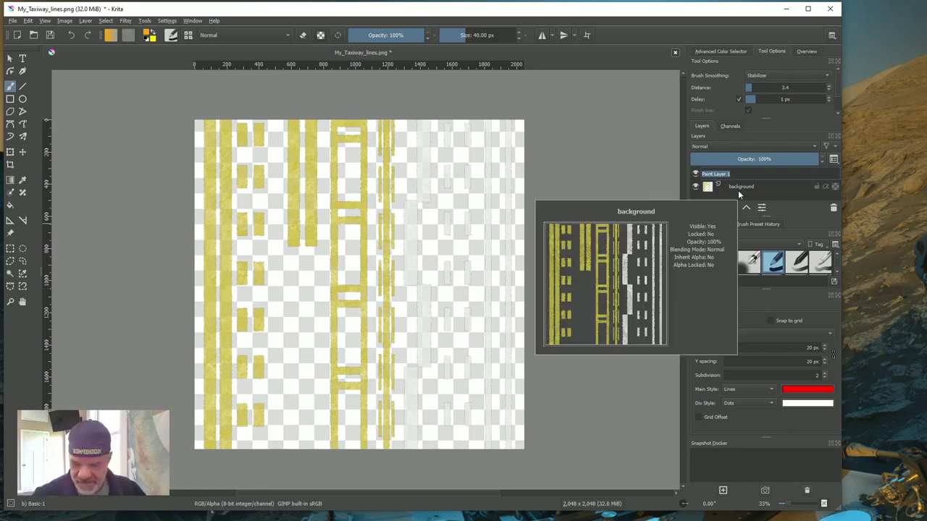
text(R)
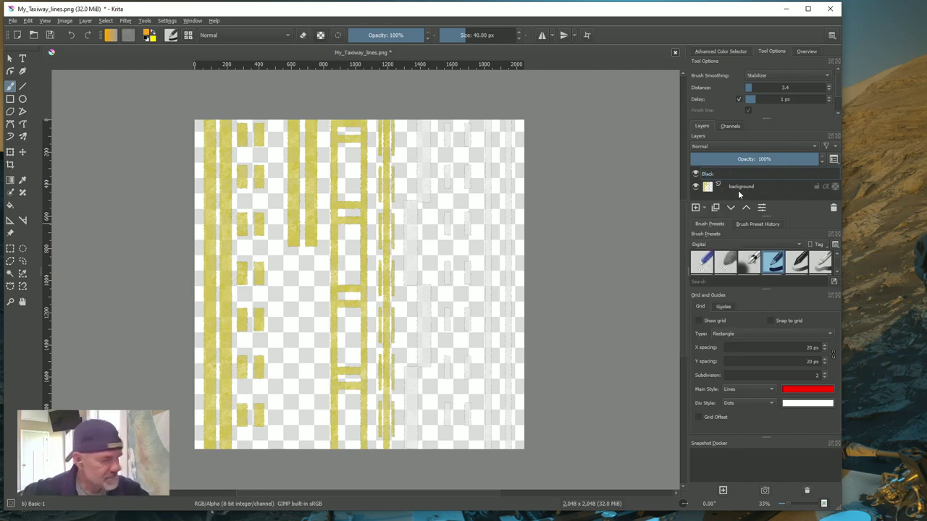
key(Return)
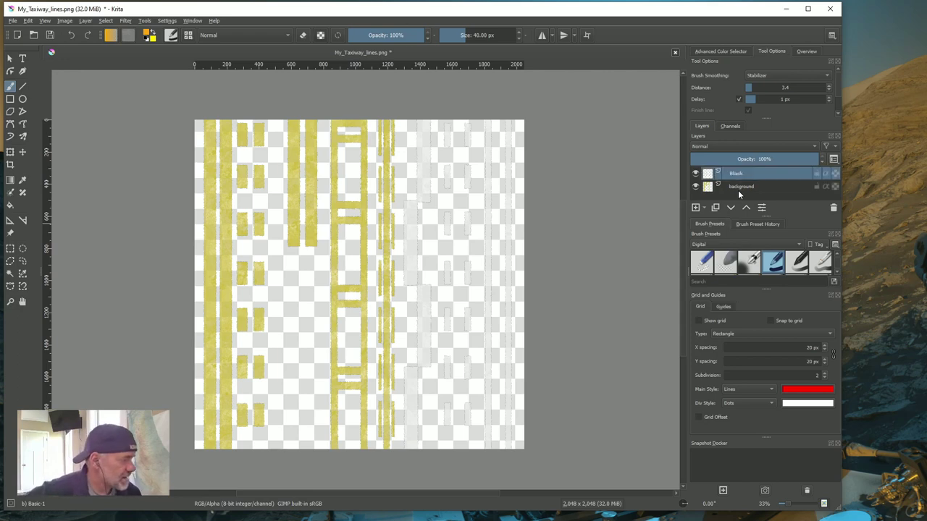
- Add a paint layer named Yellow above Black, then select the Black layer
click(87, 22)
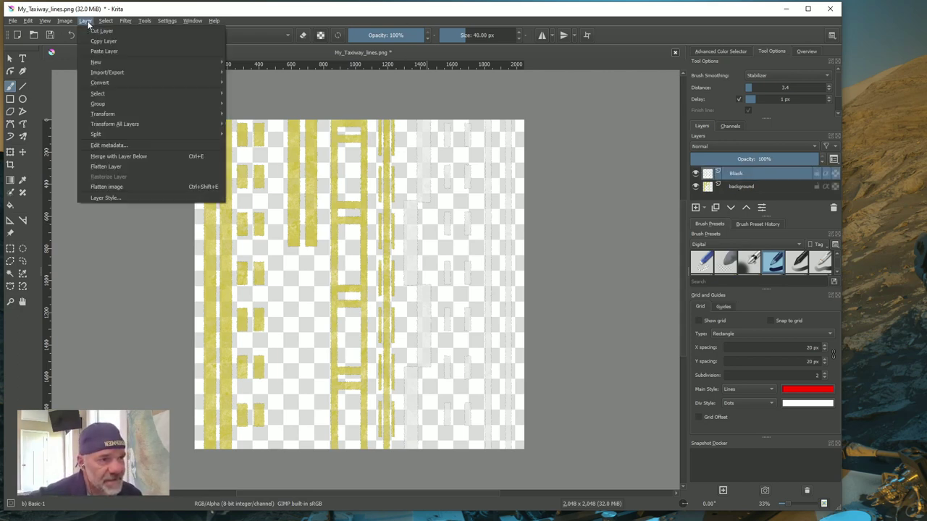
mouse_move(102, 62)
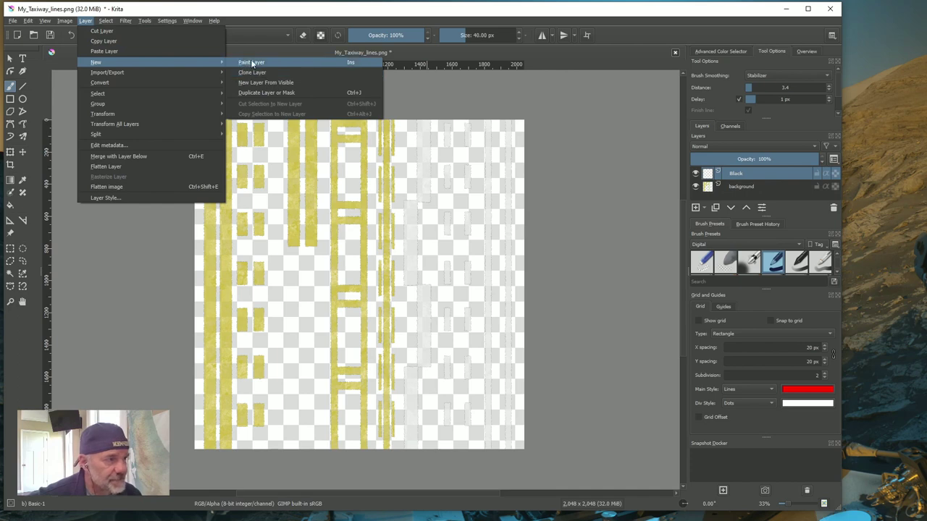
click(250, 68)
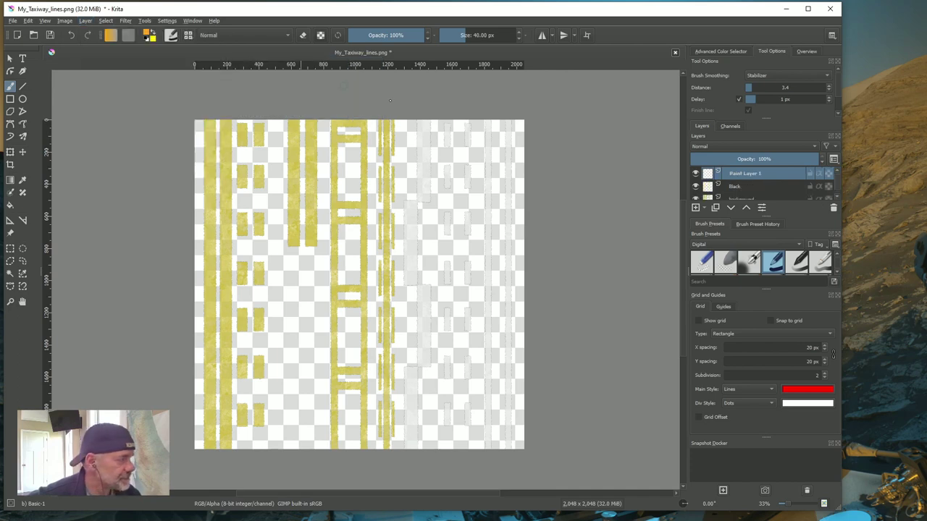
double_click(744, 174)
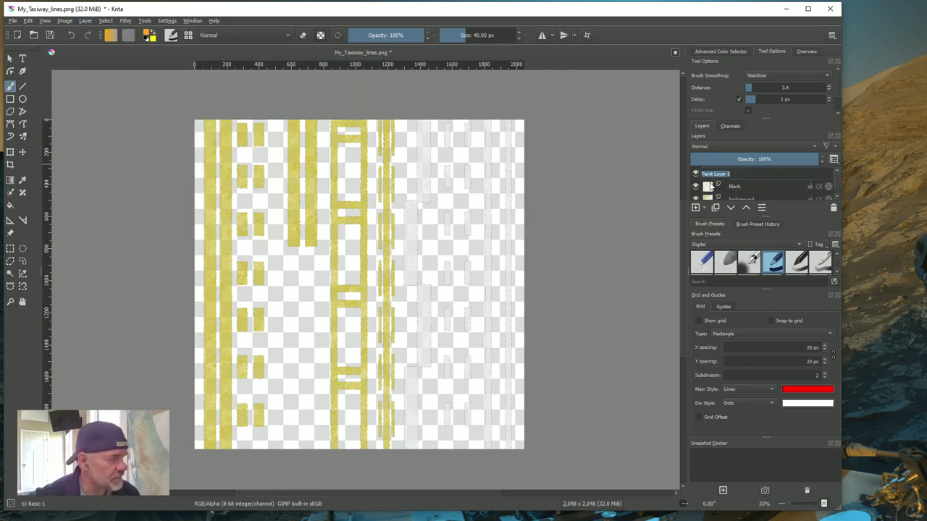
text(Yellow)
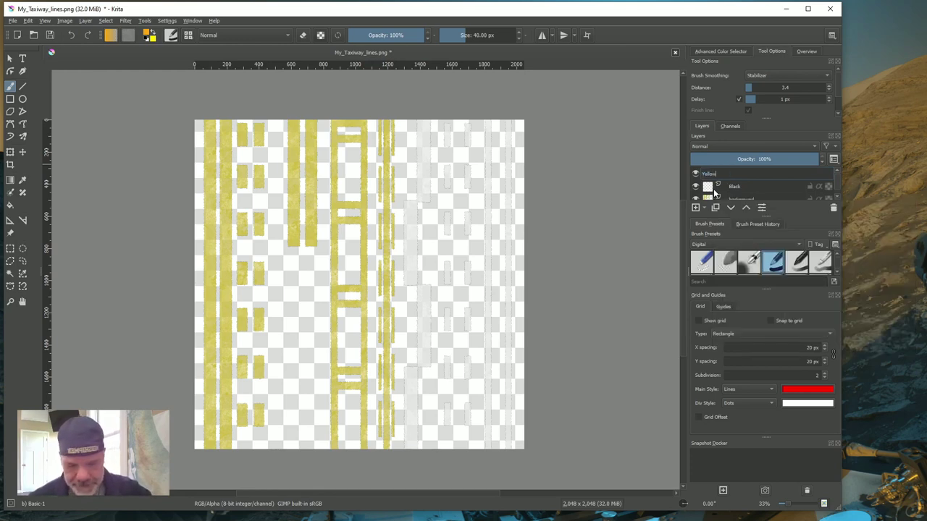
key(Return)
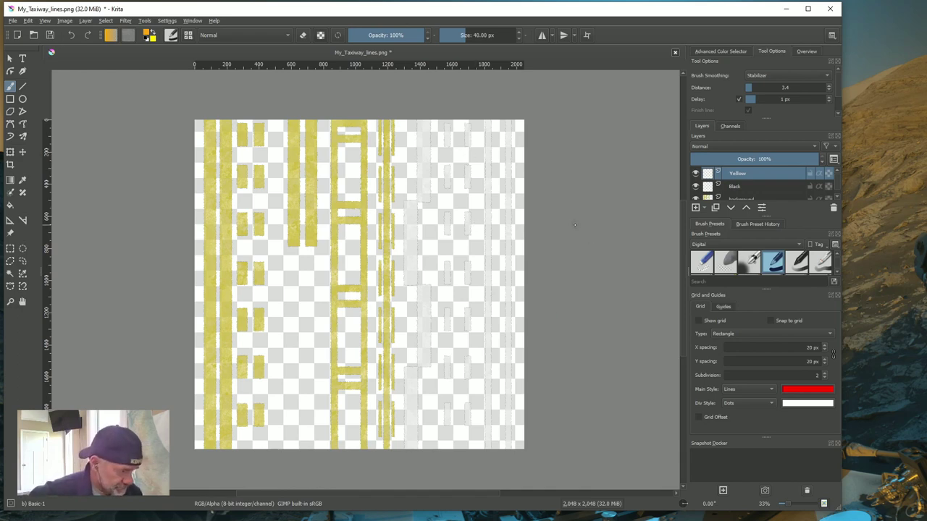
click(735, 187)
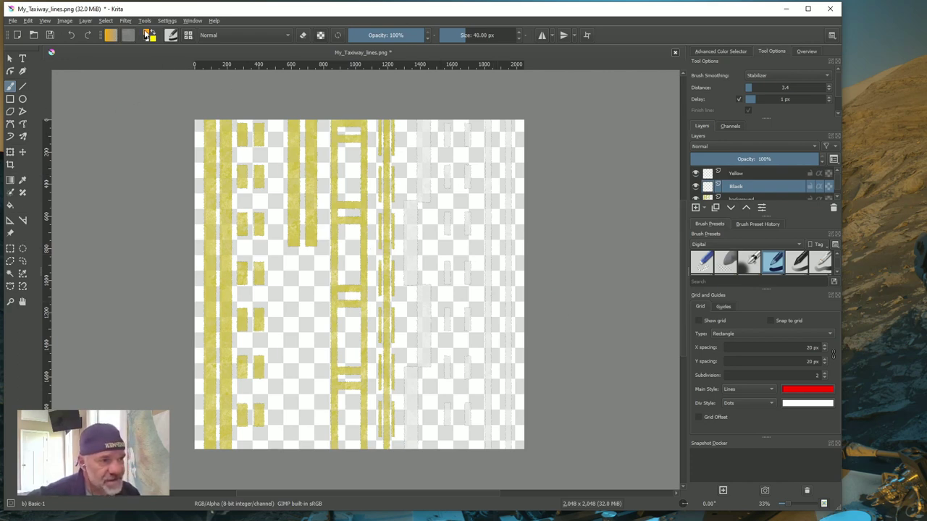
- Set the foreground colour to pure black
click(146, 34)
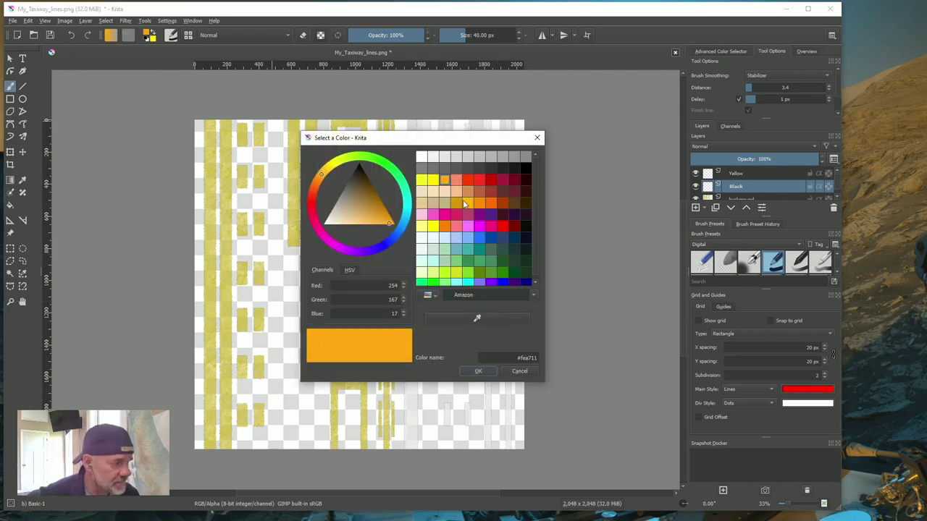
click(527, 169)
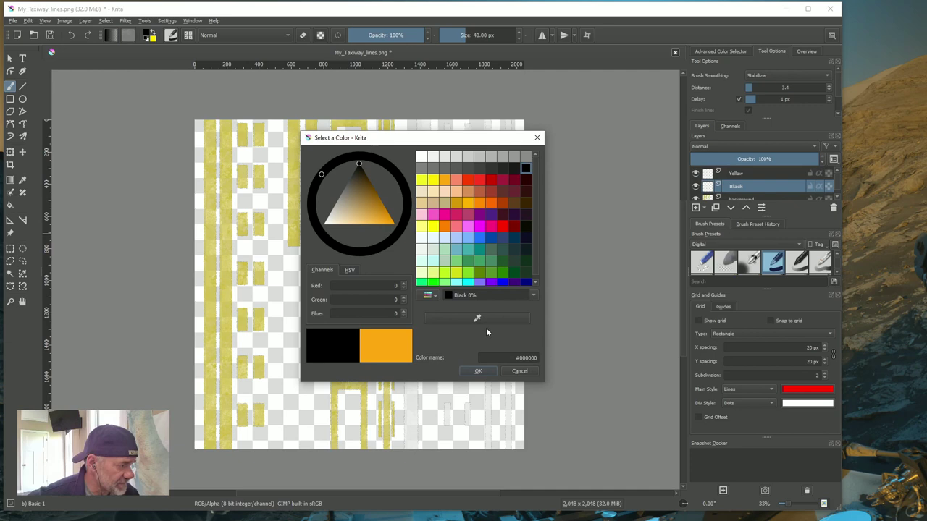
click(477, 373)
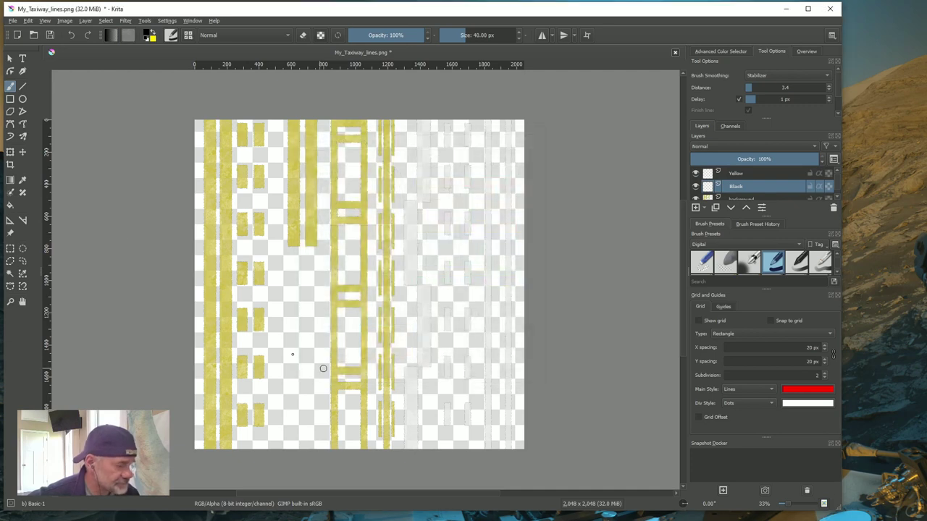
- Darken the background yellow from #ffea00 to #decc00
click(154, 40)
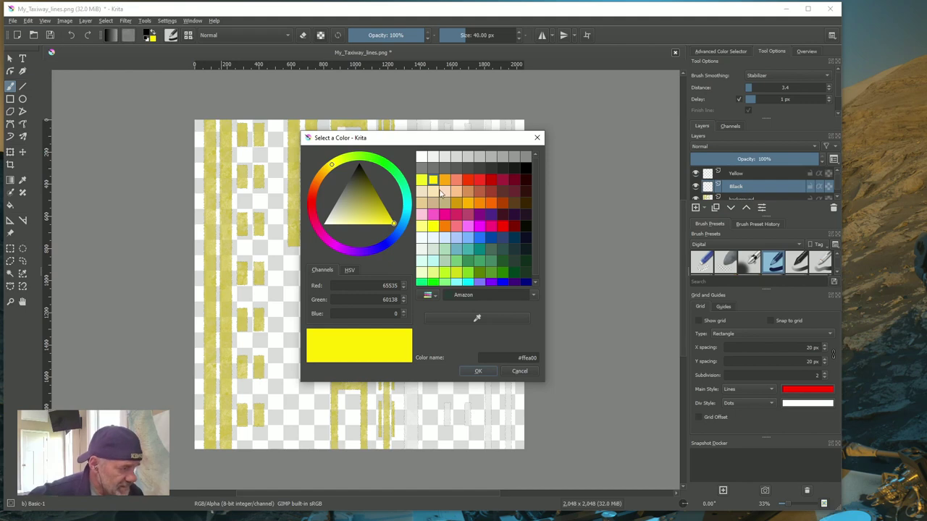
click(394, 225)
drag(394, 225, 390, 215)
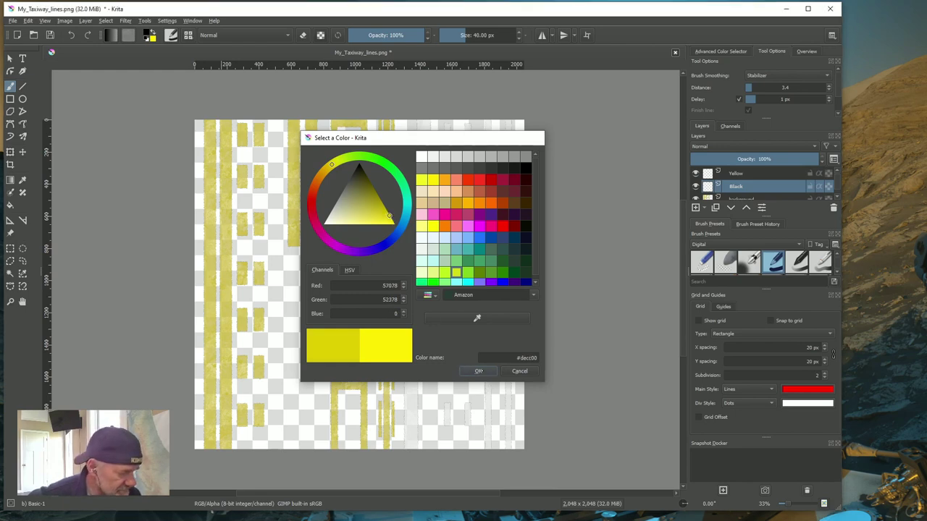
click(478, 371)
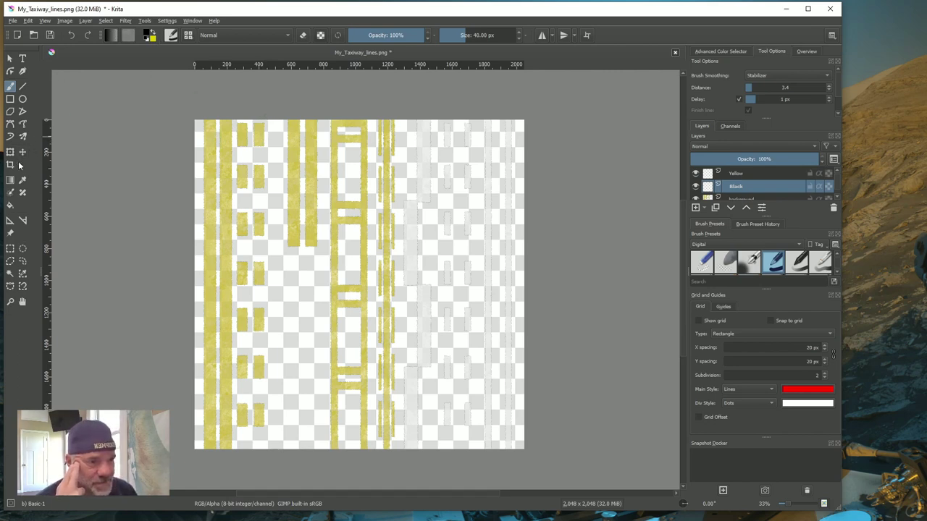
- Select the Rectangle tool with Fill set to Foreground Color and No Outline
click(11, 99)
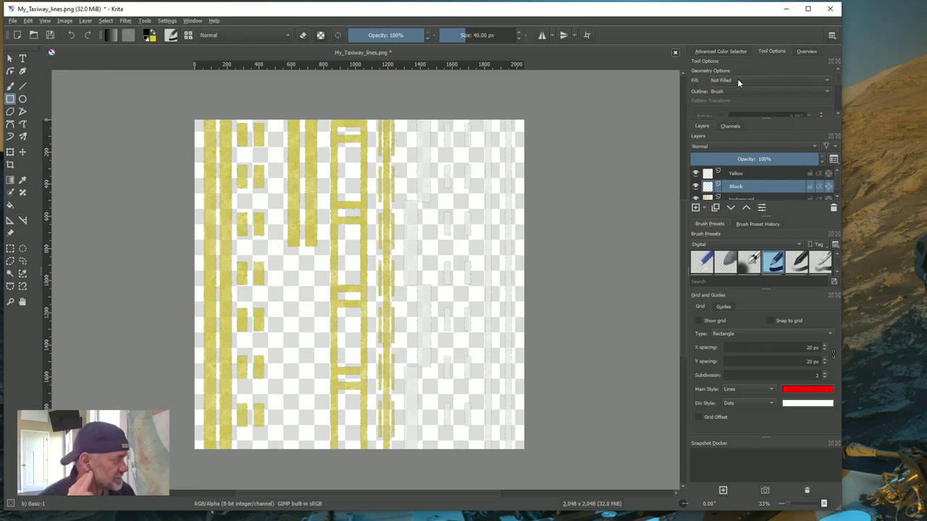
click(828, 80)
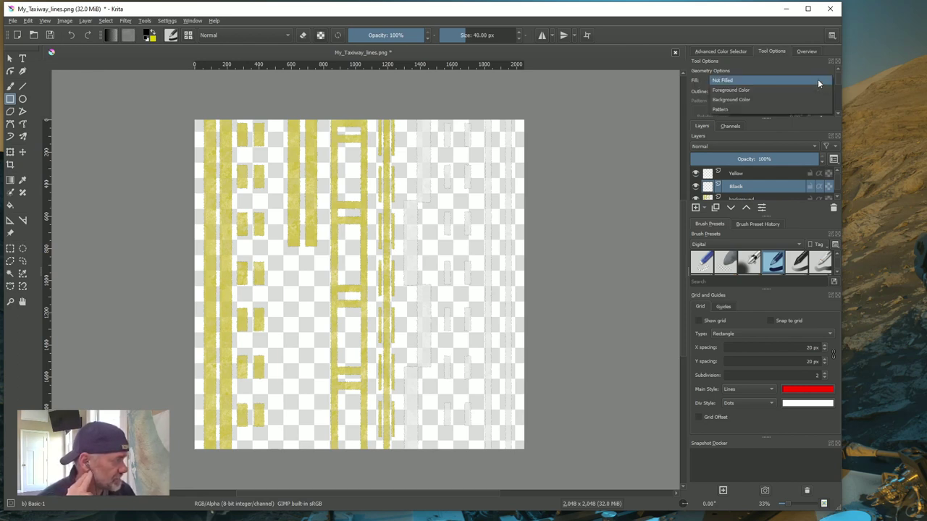
click(732, 91)
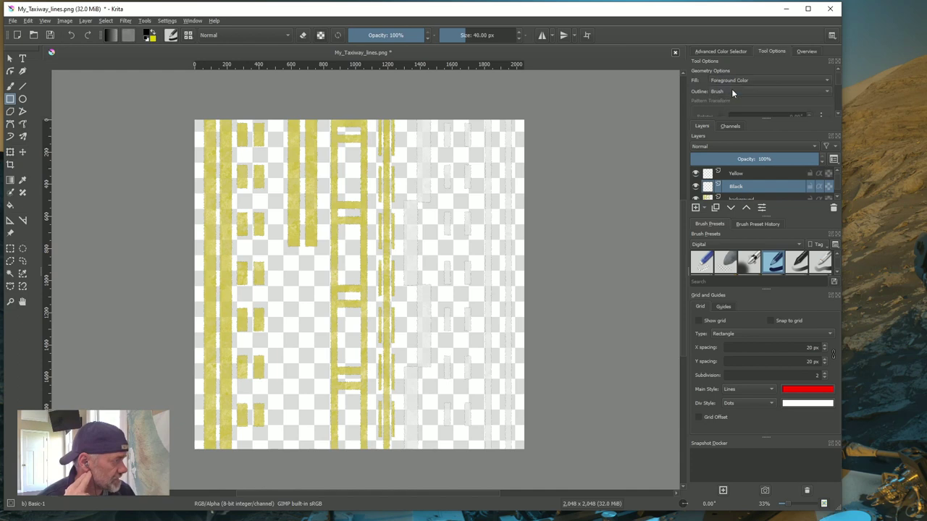
click(828, 94)
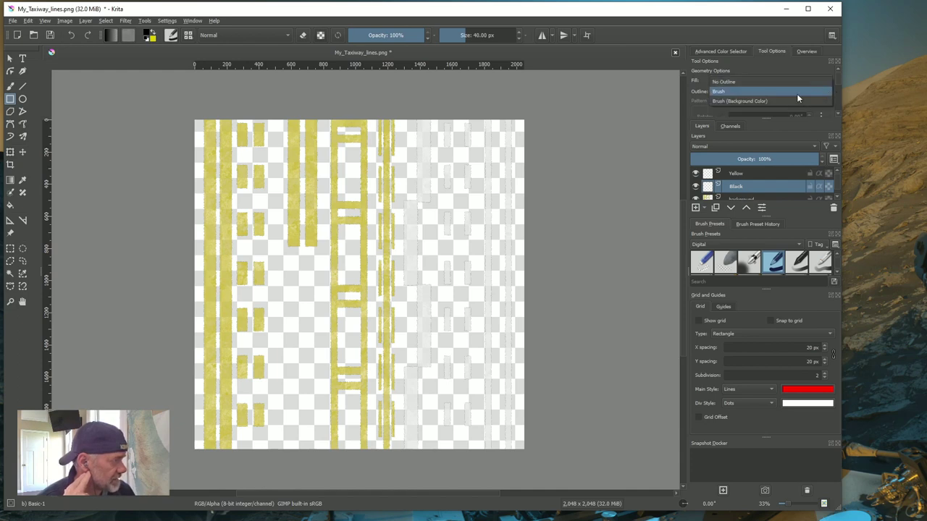
click(721, 85)
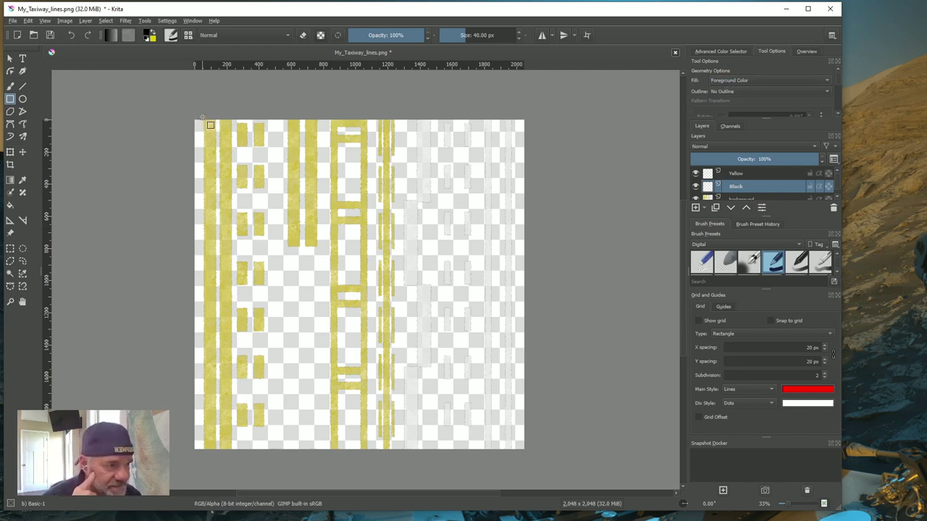
- On the Black layer, draw black rectangles behind the left strip, the short top-middle markings and the ladder markings
drag(201, 118, 267, 452)
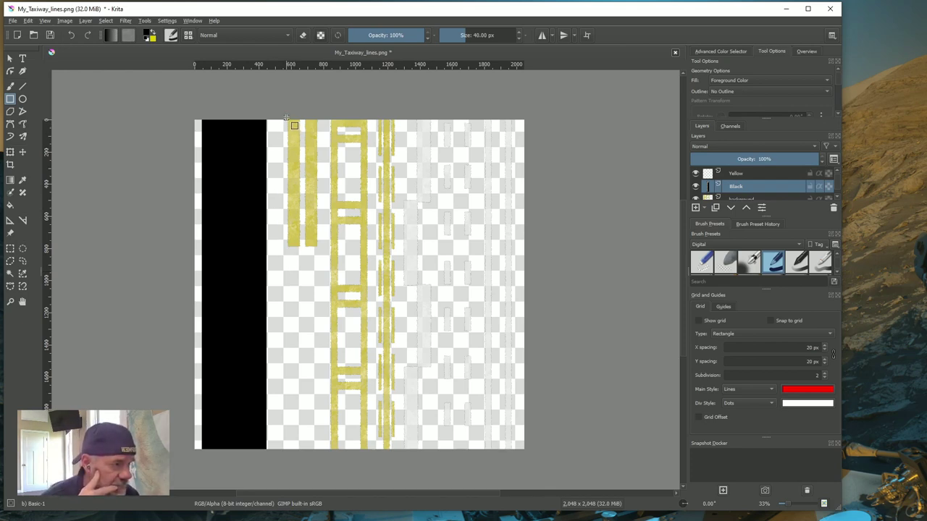
drag(286, 118, 318, 248)
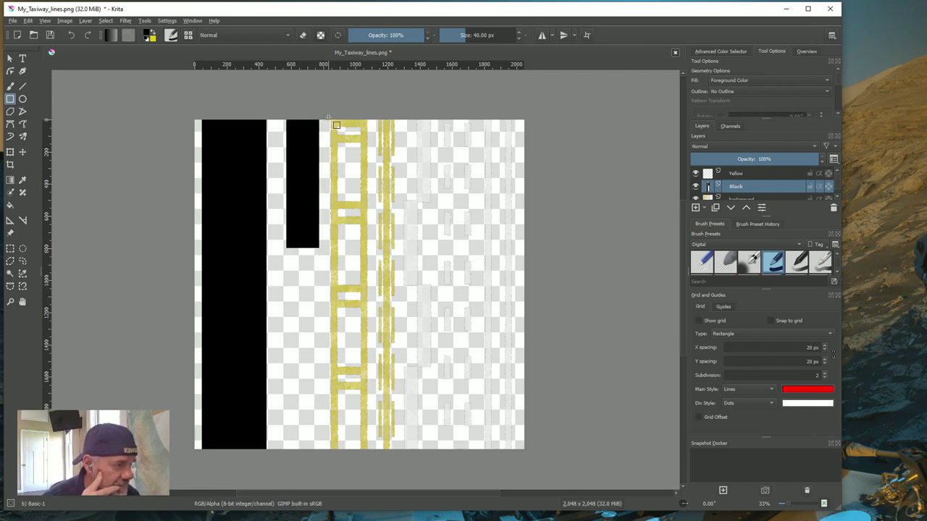
drag(328, 116, 369, 452)
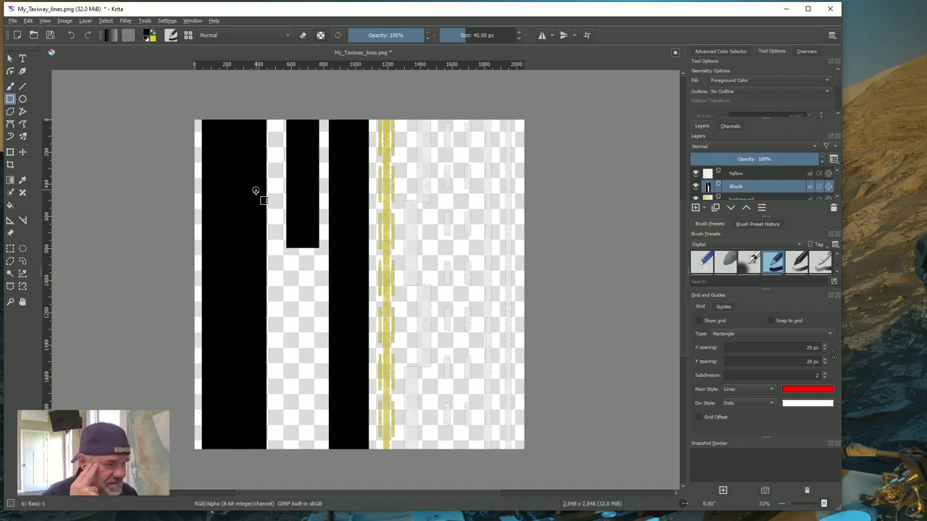
- Move the background layer above the Black layer, then make Black the active layer again
click(744, 199)
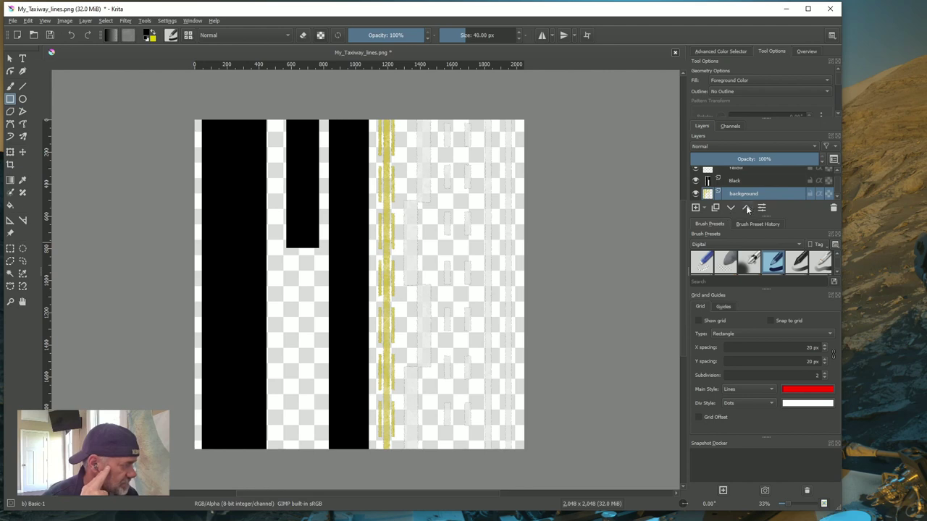
click(746, 209)
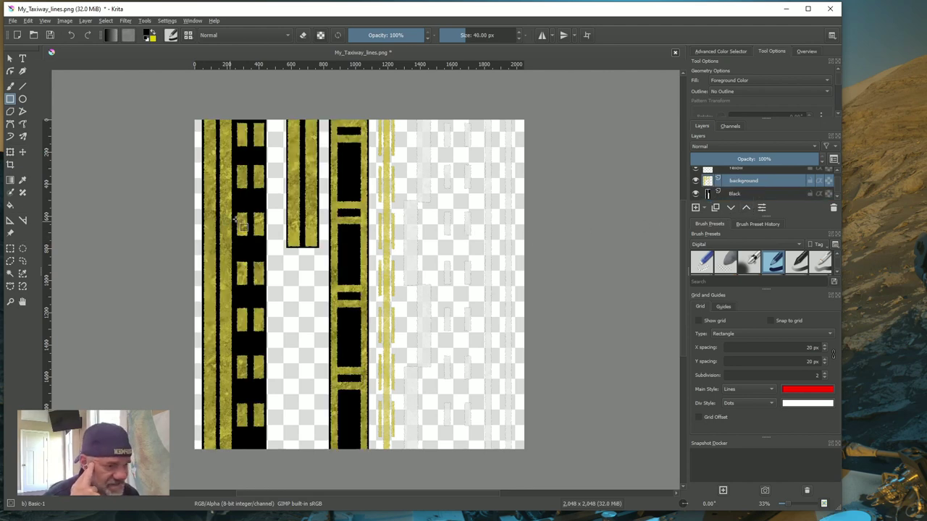
click(735, 193)
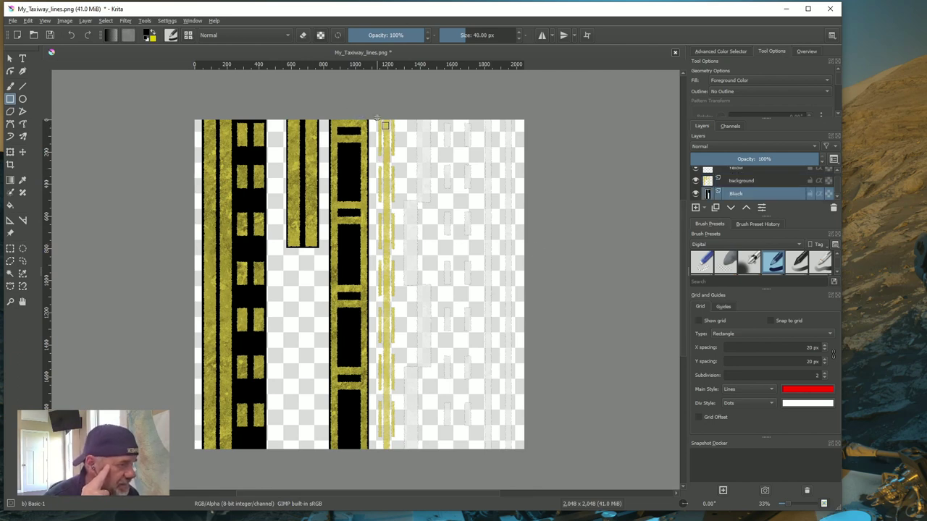
- Draw four more black rectangles behind the remaining right-hand strips, including the grey dashed one
drag(376, 118, 397, 452)
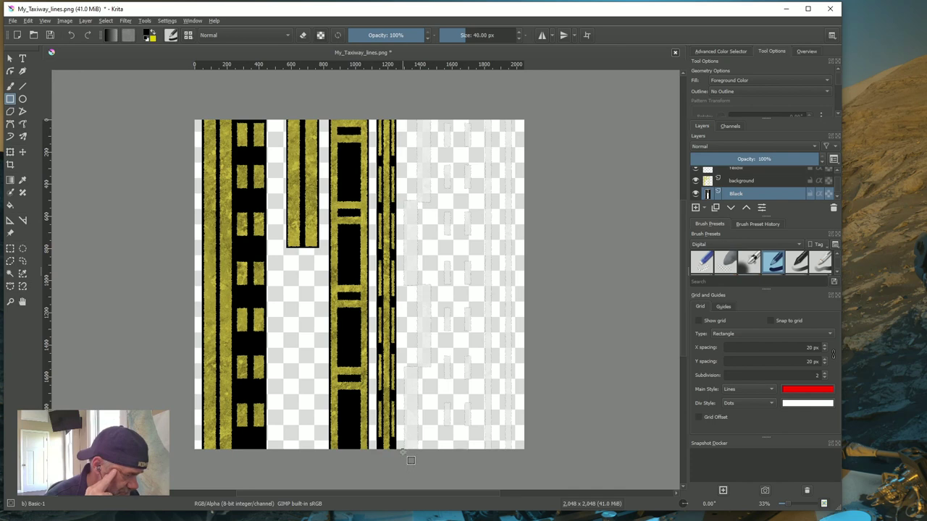
drag(403, 452, 432, 119)
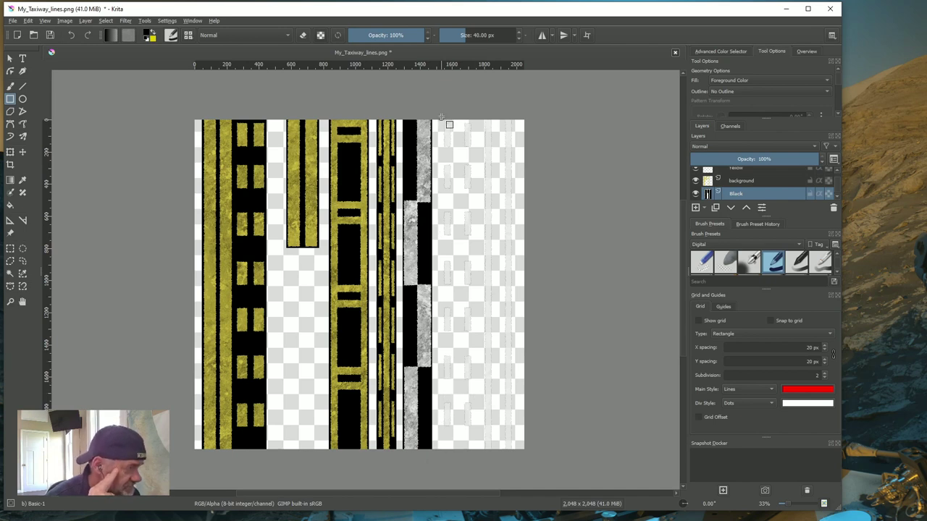
drag(442, 117, 476, 451)
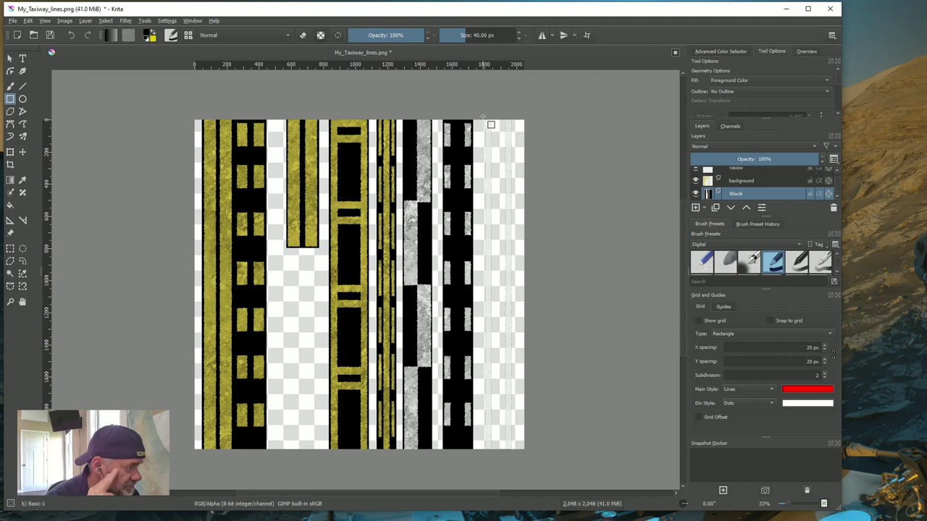
drag(482, 116, 514, 454)
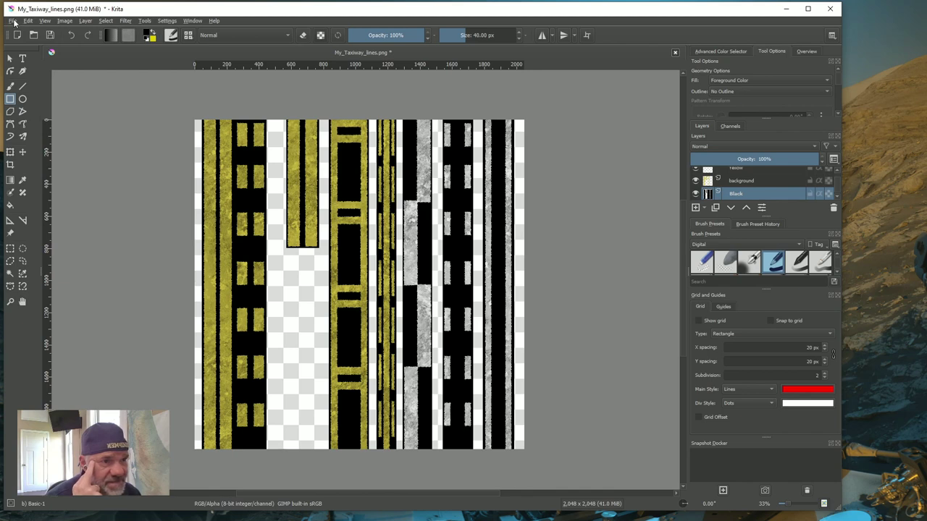
- Save the texture as My_Taxiway_lines.kra, replacing the png extension with kra
click(14, 22)
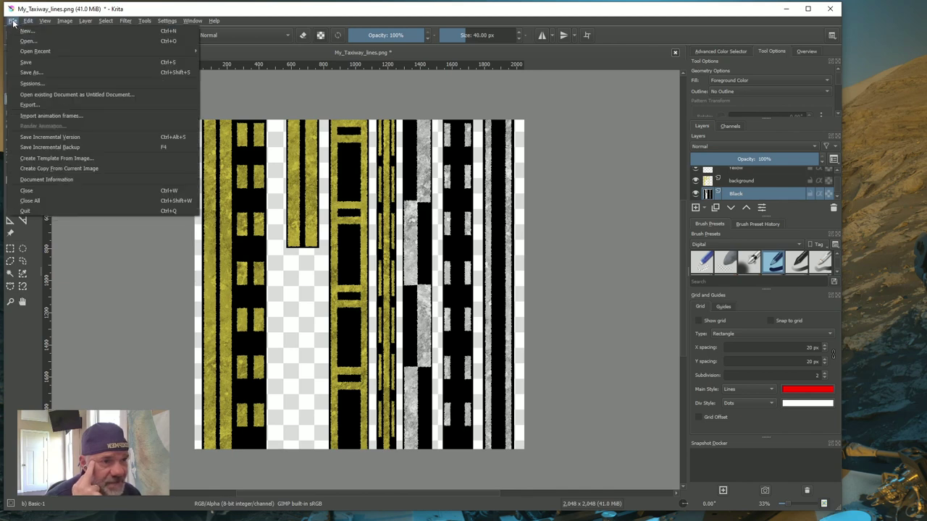
click(33, 72)
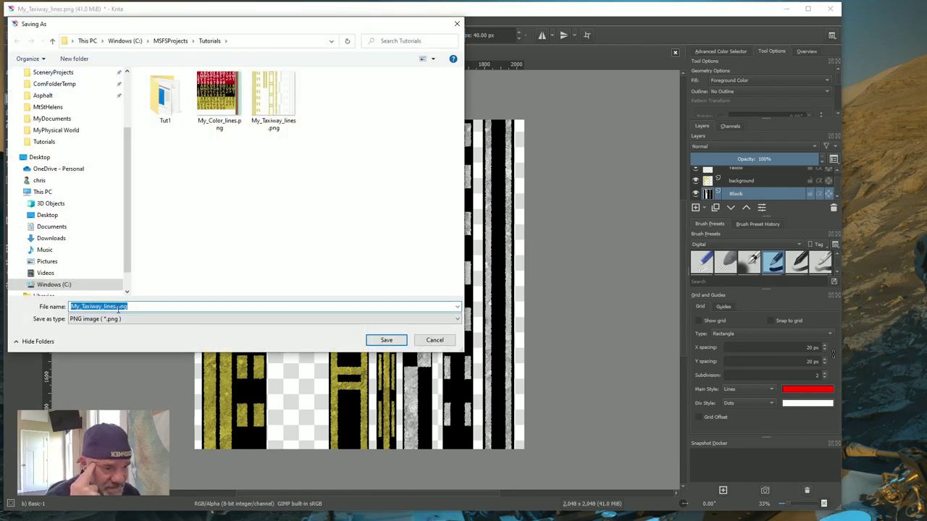
drag(119, 308, 140, 314)
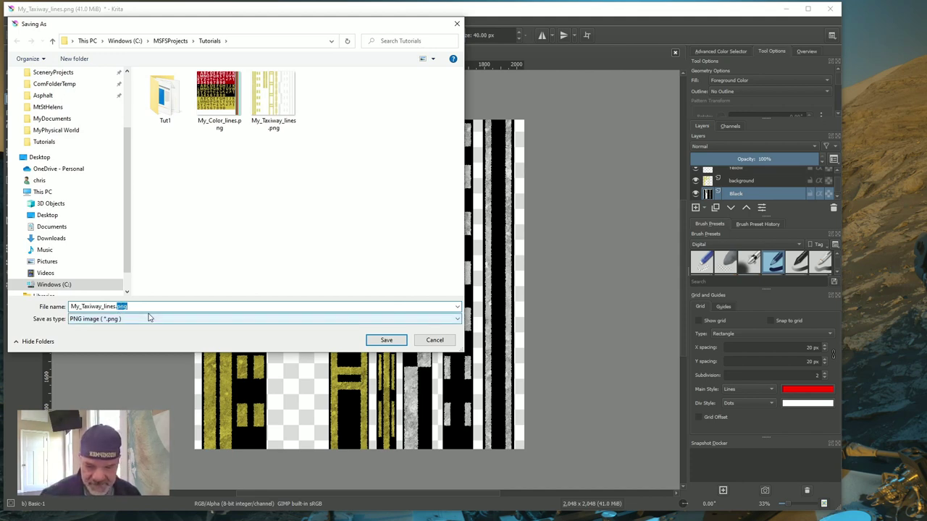
text(kra)
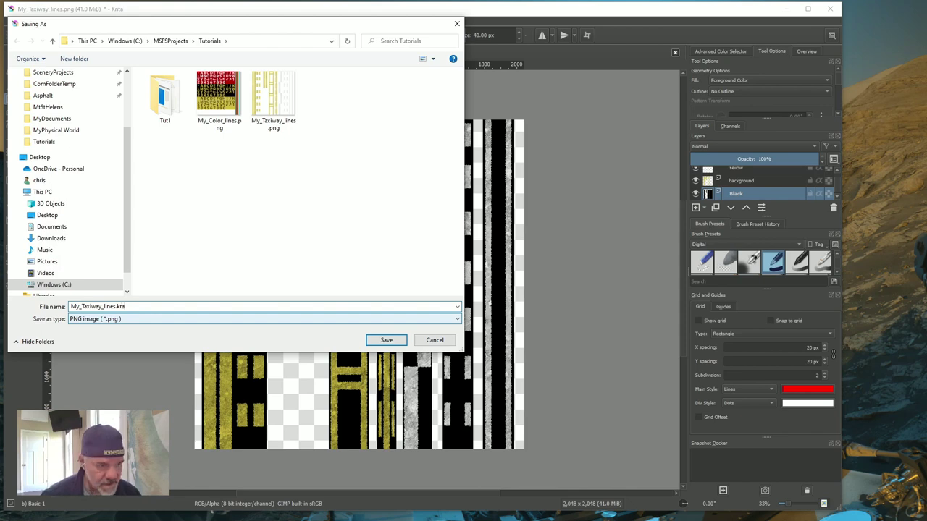
key(Return)
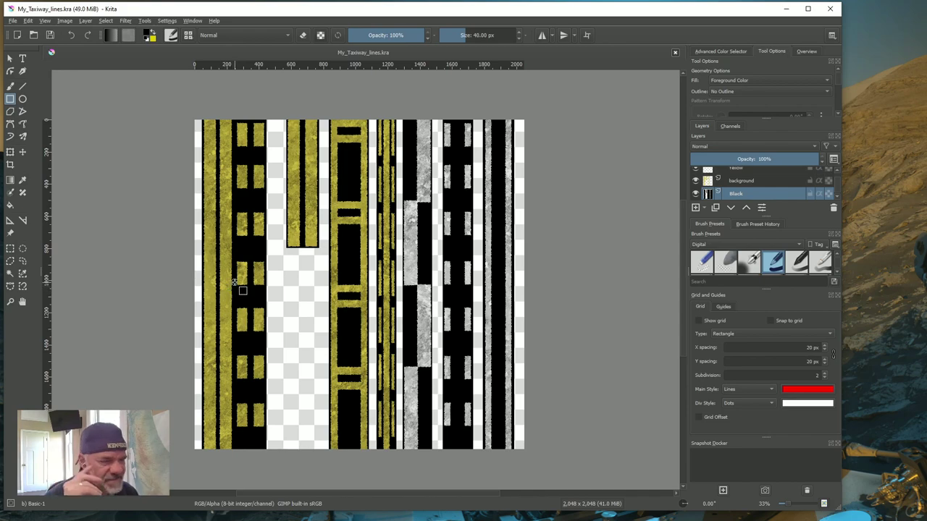
ctrl+scroll(181, 257, up, 5)
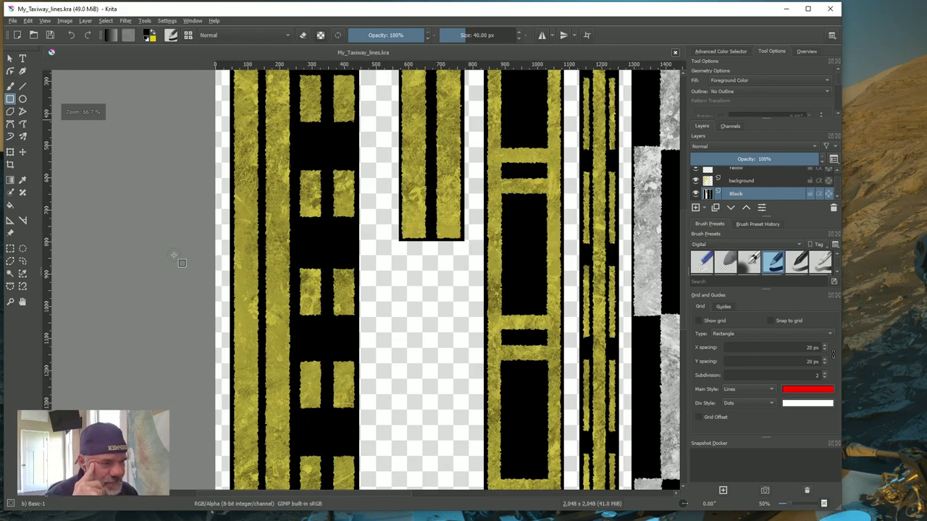
ctrl+scroll(412, 290, up, 1)
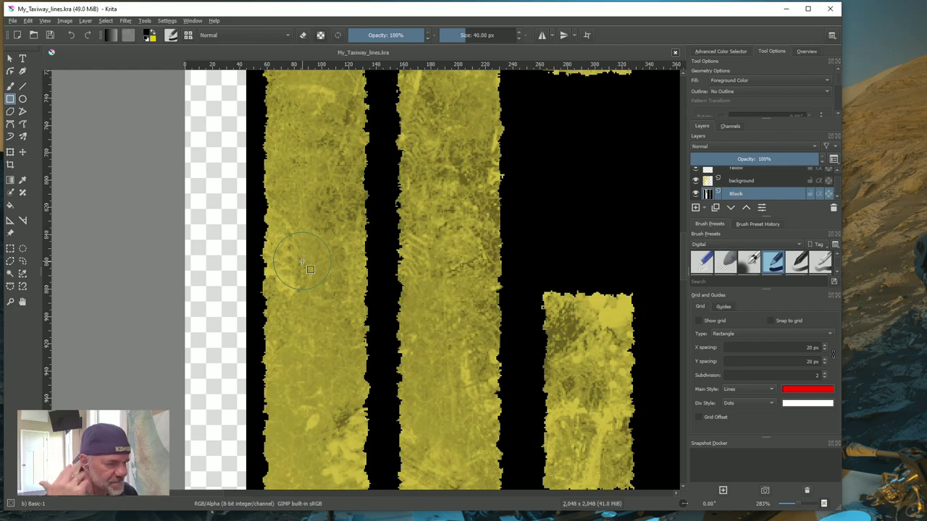
ctrl+scroll(310, 269, down, 2)
ctrl+scroll(310, 269, down, 4)
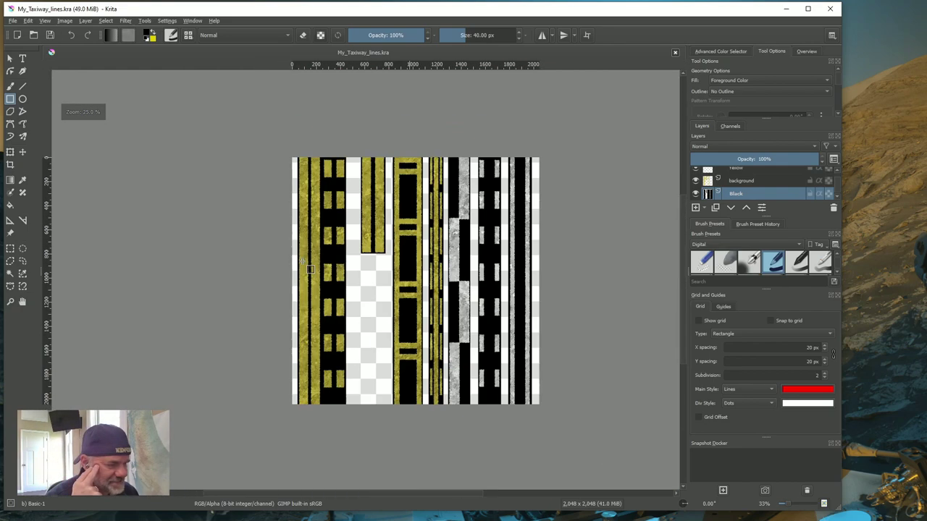
ctrl+scroll(303, 262, up, 1)
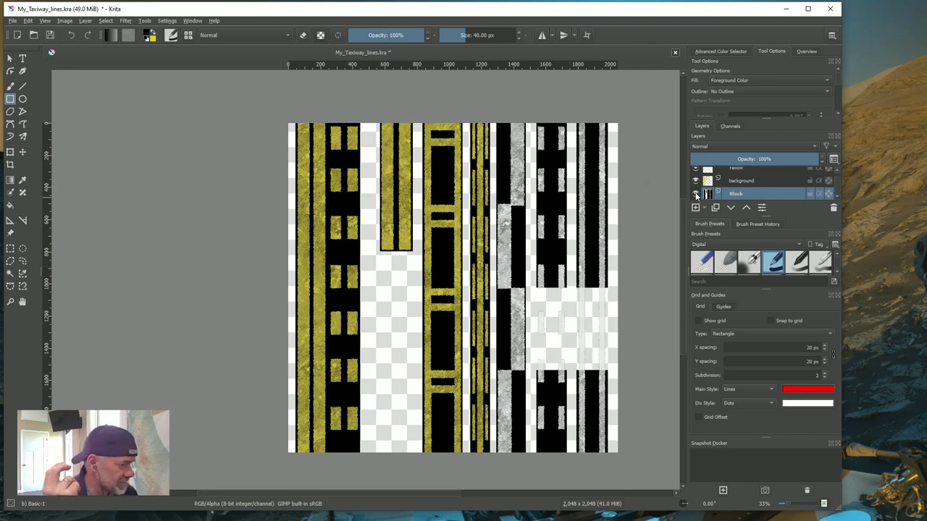
- Hide the Black layer, then select every yellow marking on the background layer with Similar Color Selection
click(696, 193)
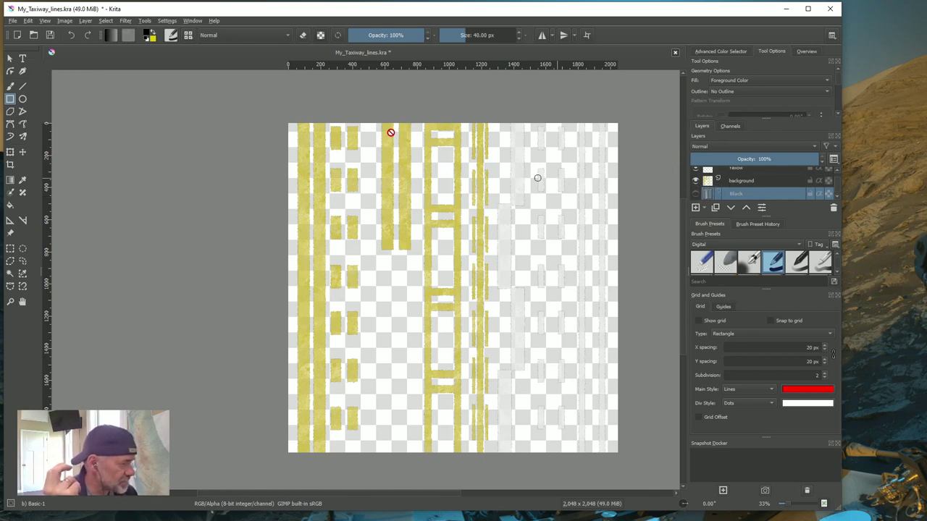
click(736, 181)
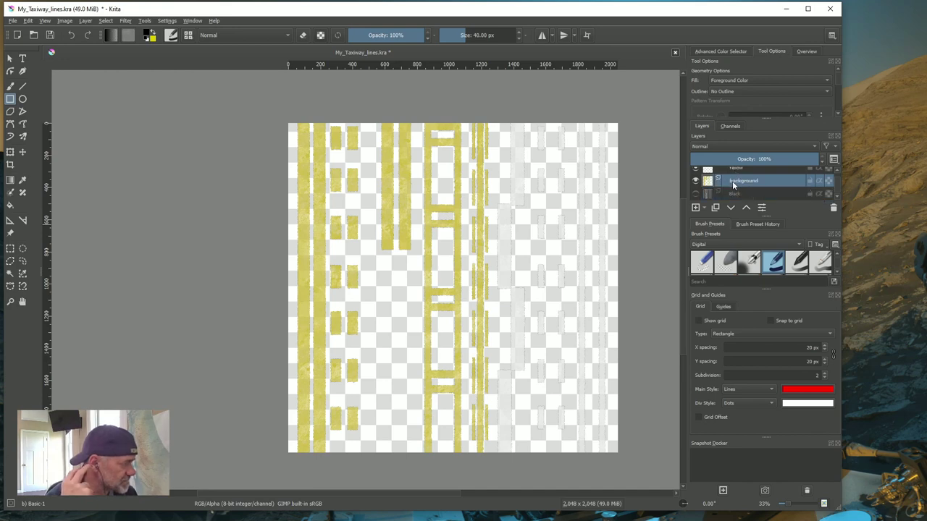
click(23, 273)
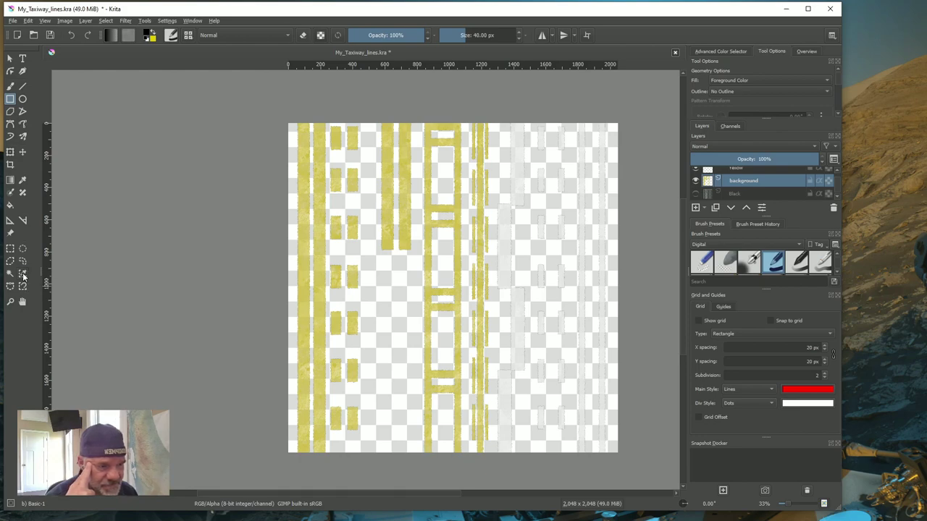
click(320, 259)
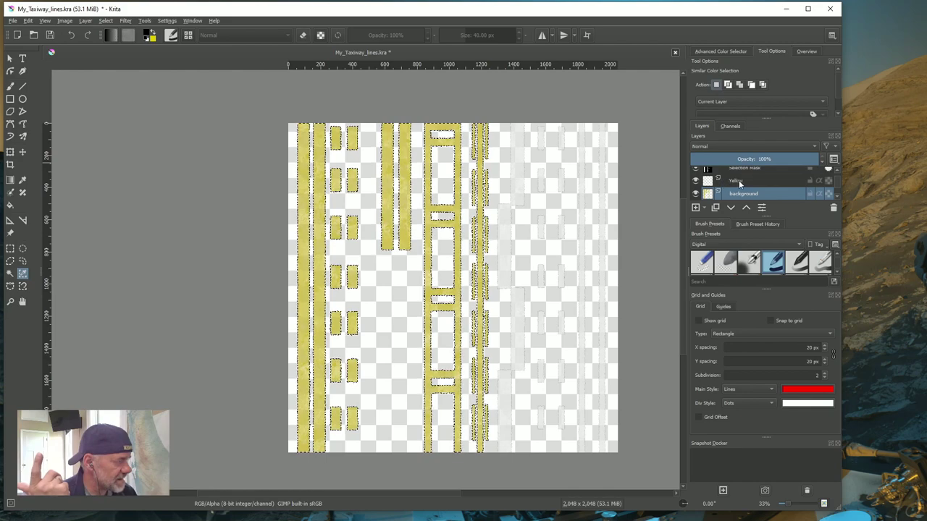
- Make the Yellow layer active and hide the textured background layer
mouse_move(737, 184)
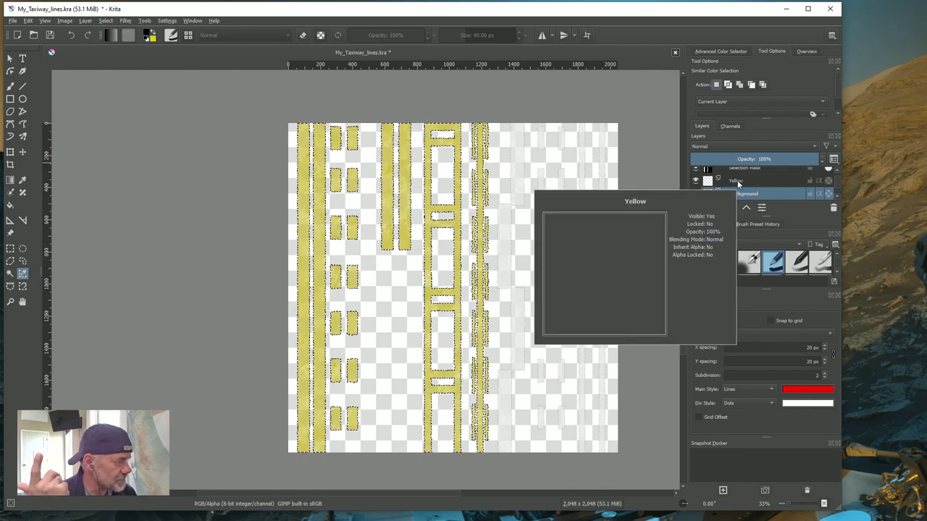
click(737, 183)
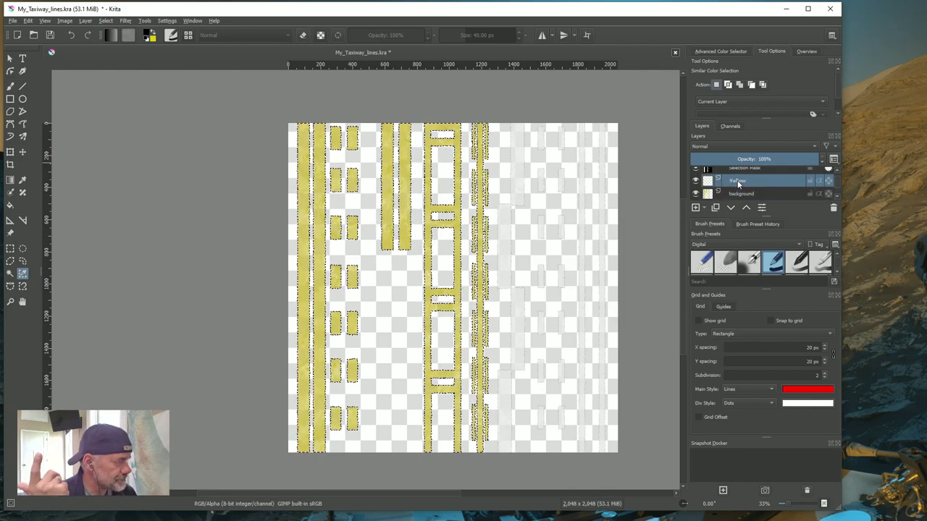
click(695, 193)
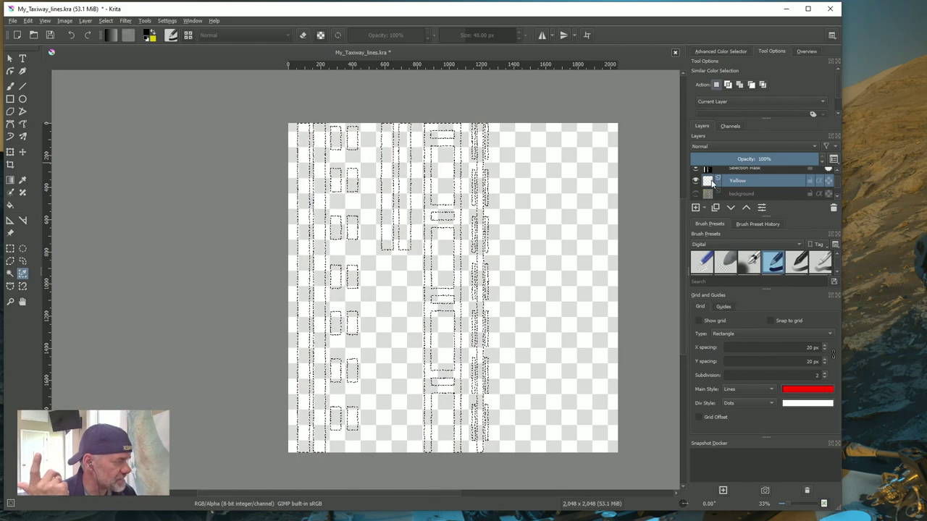
- Fill the selected marking strips with flat yellow using the Fill tool
click(153, 33)
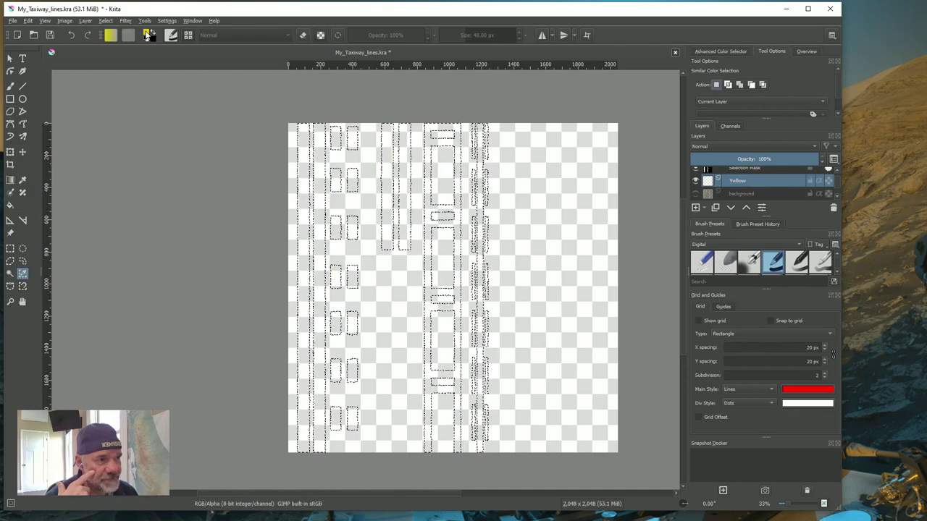
click(9, 207)
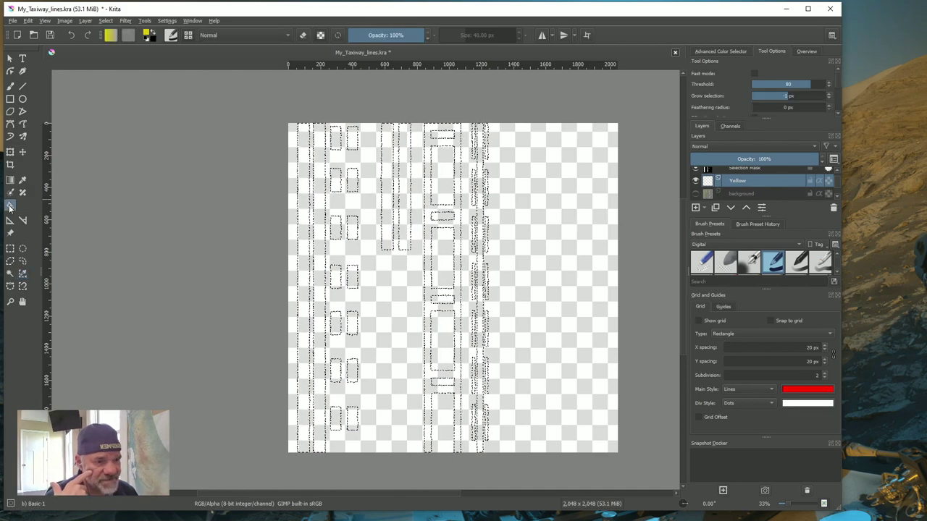
click(310, 189)
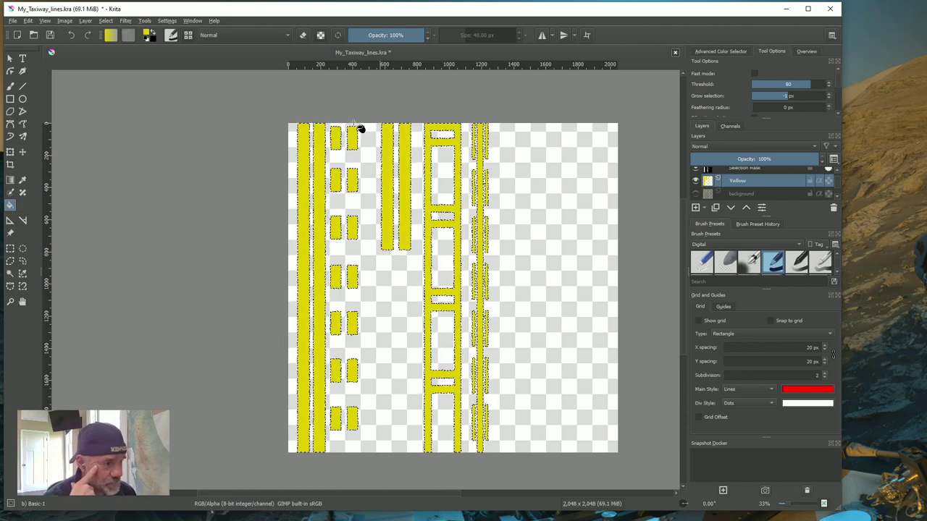
ctrl+scroll(309, 293, up, 1)
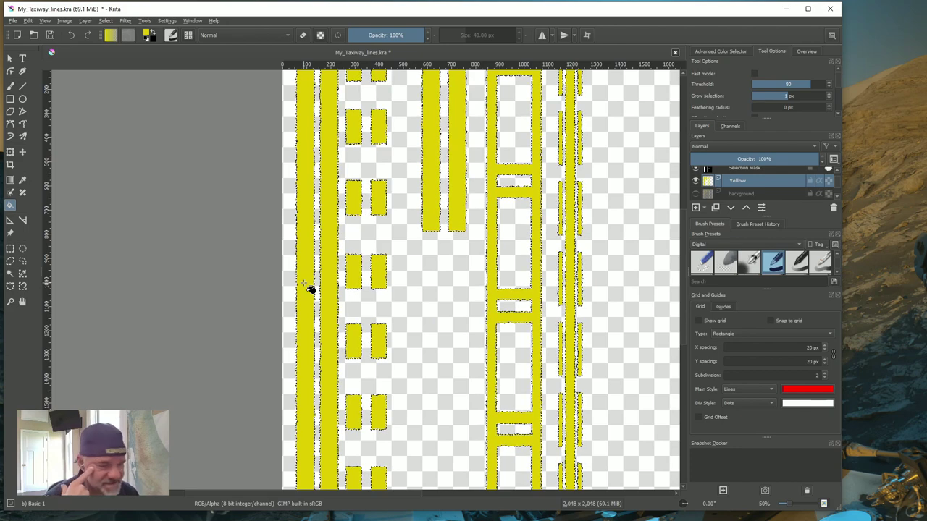
ctrl+scroll(305, 284, up, 3)
ctrl+scroll(310, 290, up, 1)
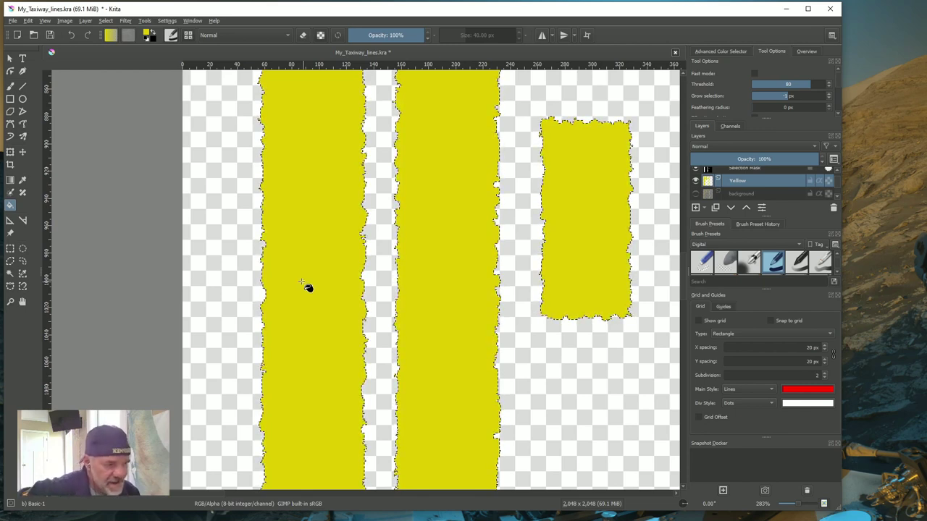
ctrl+scroll(311, 272, down, 5)
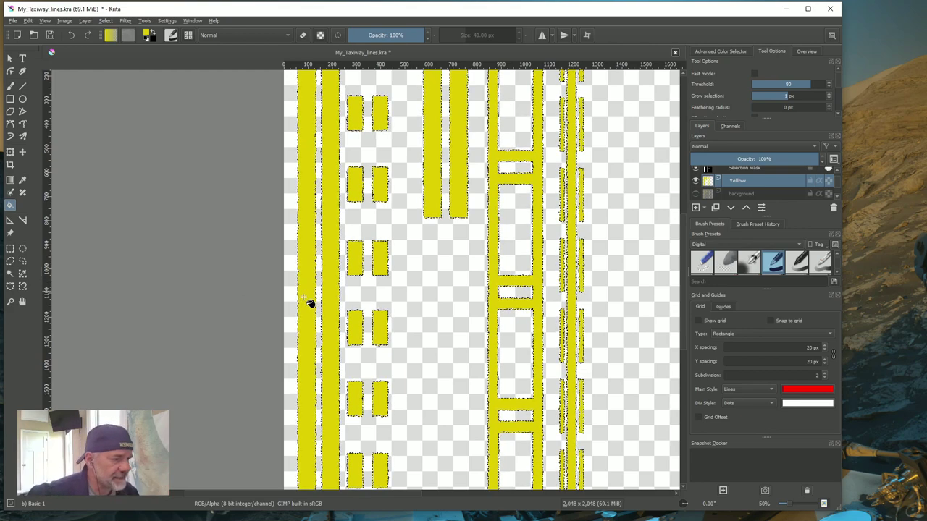
ctrl+scroll(256, 236, down, 2)
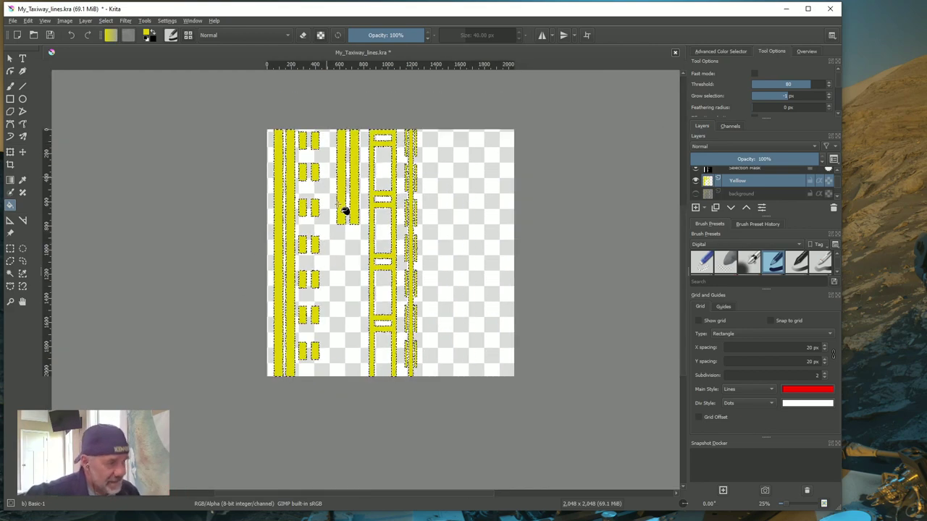
- Deselect the markings and make the Black layer visible again beneath the yellow
click(106, 21)
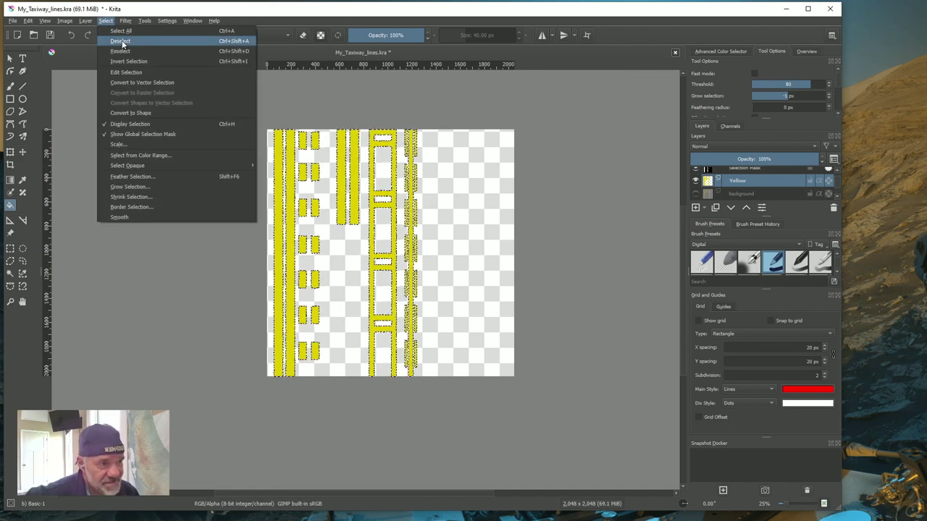
click(120, 41)
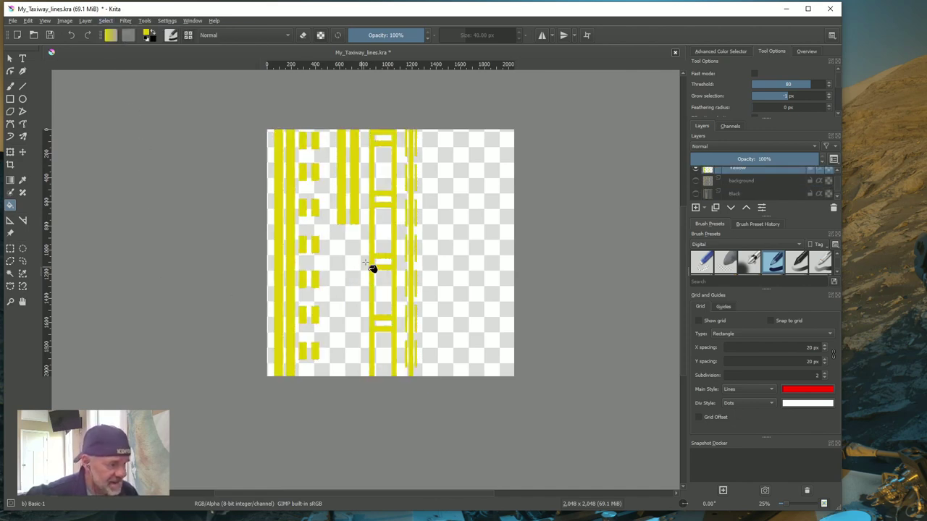
scroll(301, 268, up, 4)
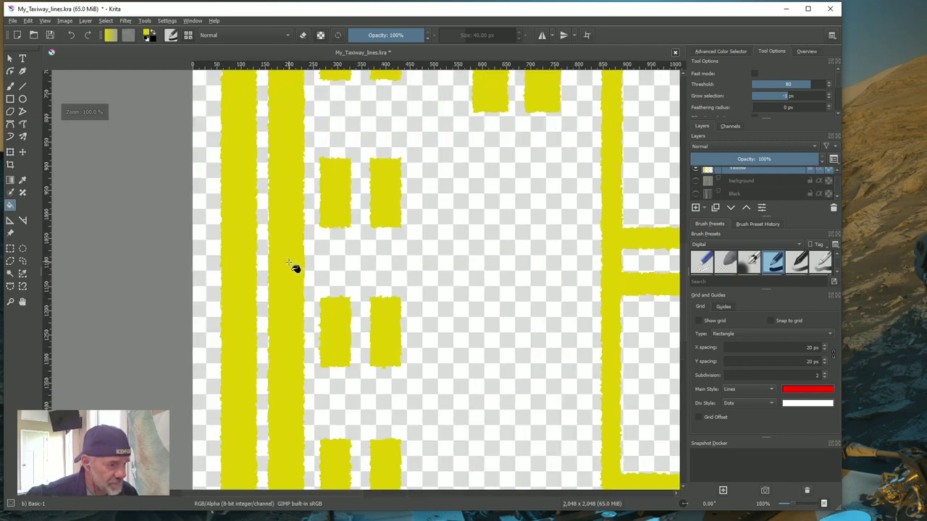
scroll(296, 265, up, 1)
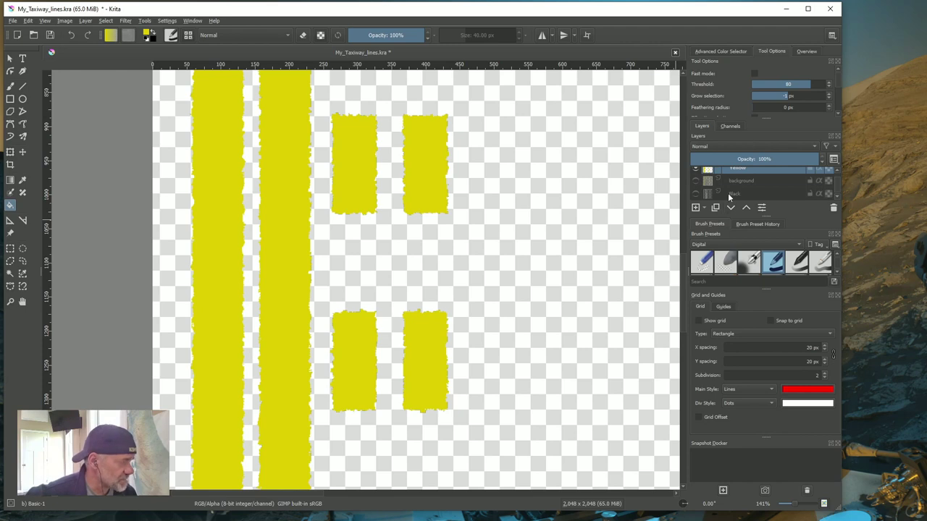
scroll(736, 189, up, 1)
scroll(735, 188, down, 1)
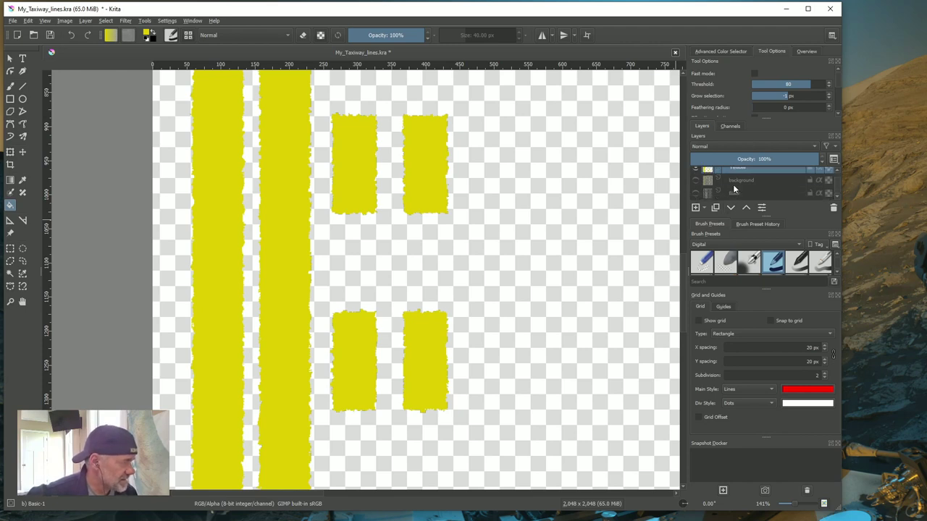
click(696, 193)
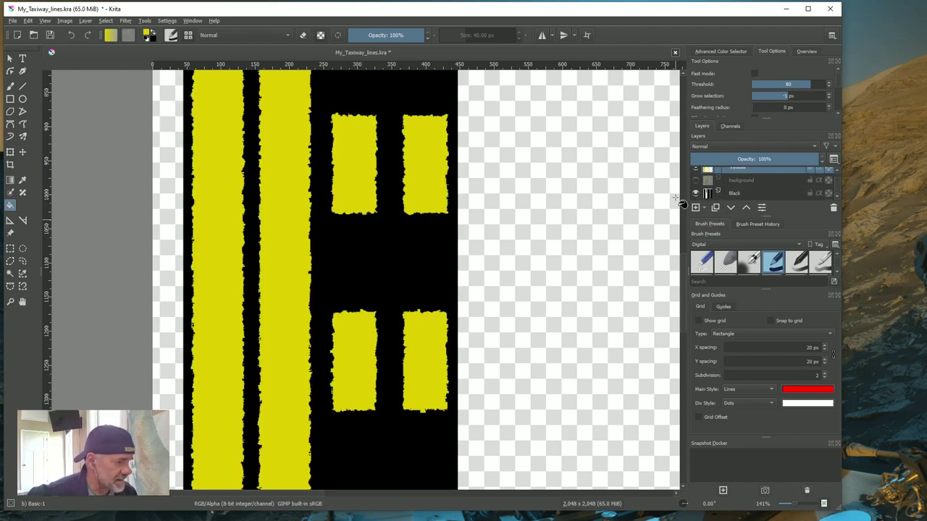
scroll(343, 307, down, 4)
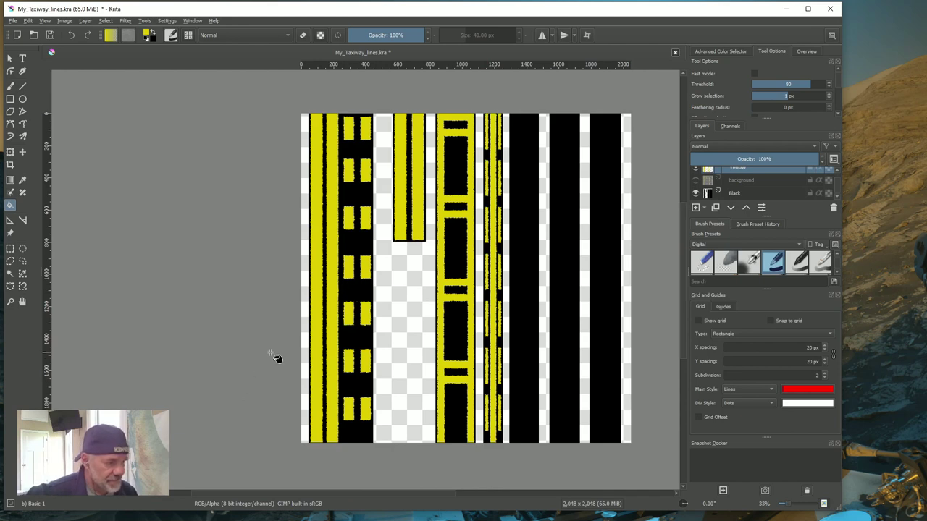
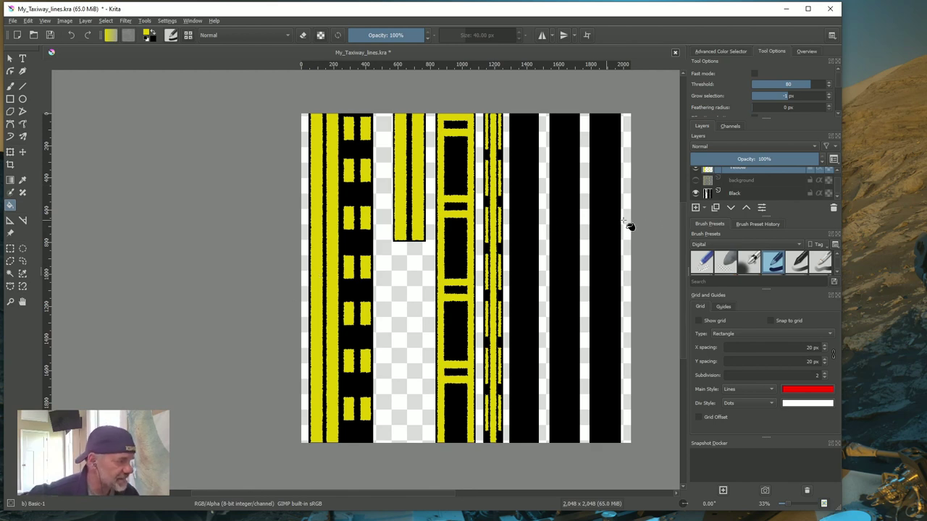
- Scroll the Layers docker up to the Yellow layer and pick the Rectangle tool
scroll(745, 173, up, 1)
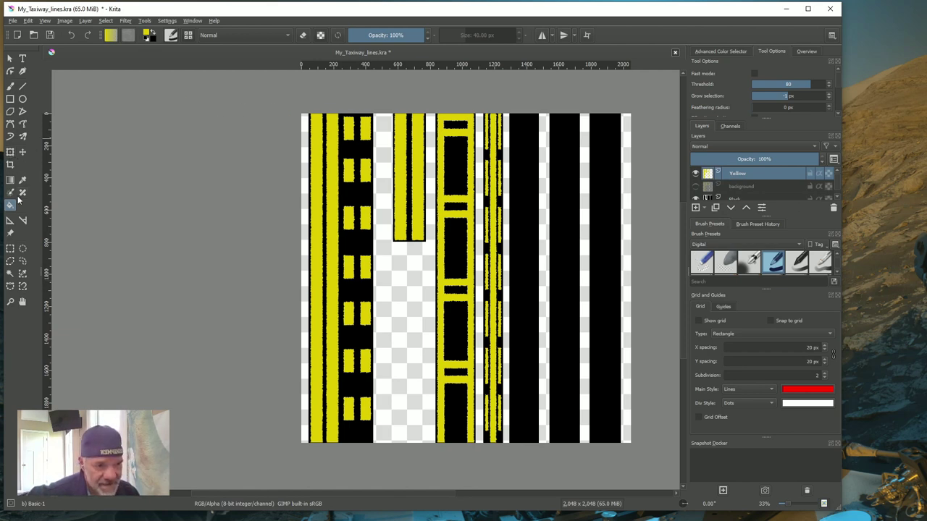
click(10, 99)
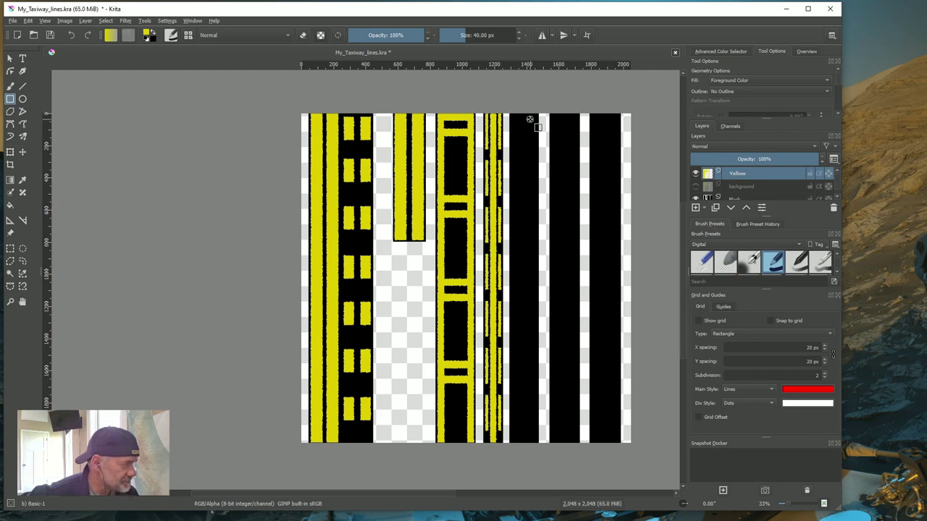
- Paint a solid yellow rectangle down the wide black stripe, undoing and redrawing it once
click(695, 186)
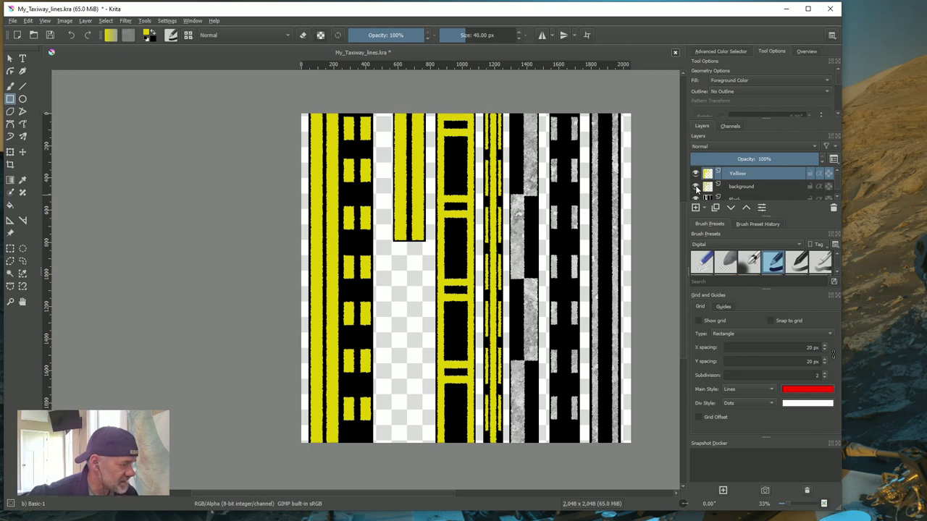
click(695, 187)
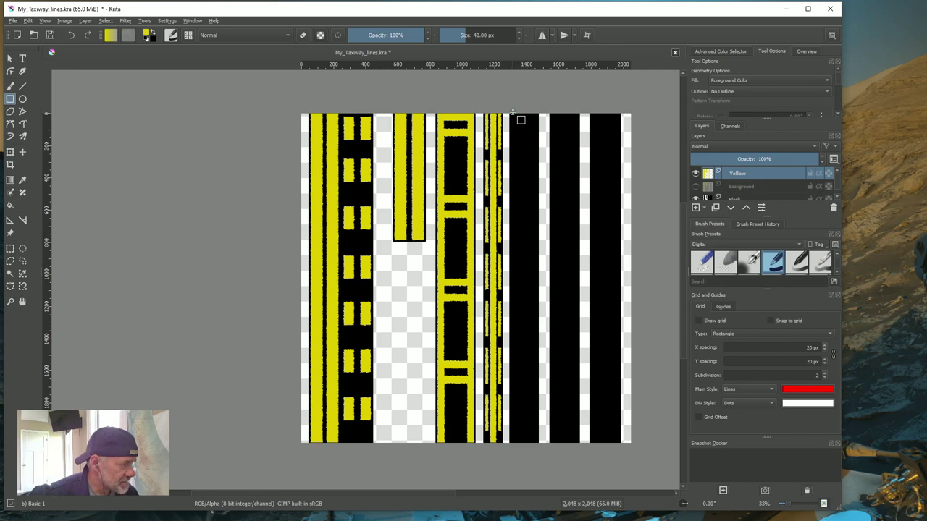
drag(511, 113, 536, 448)
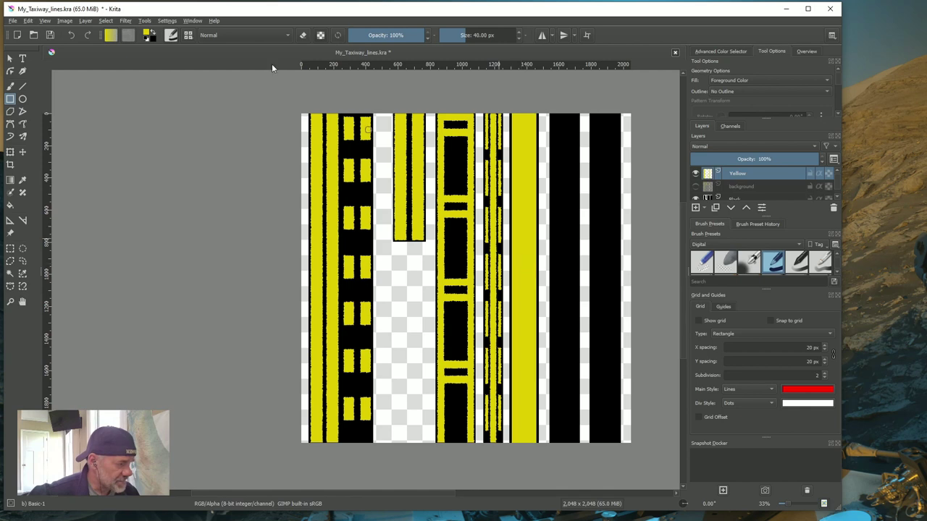
click(27, 21)
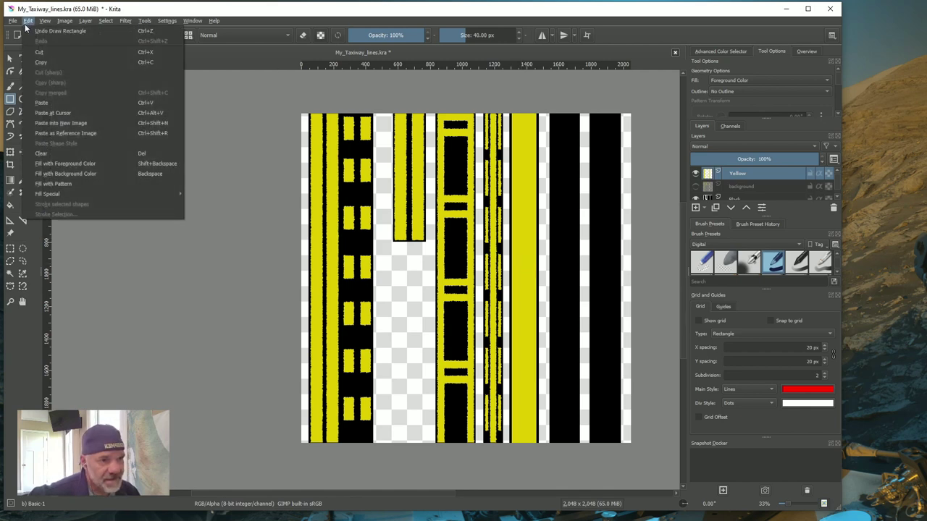
click(46, 32)
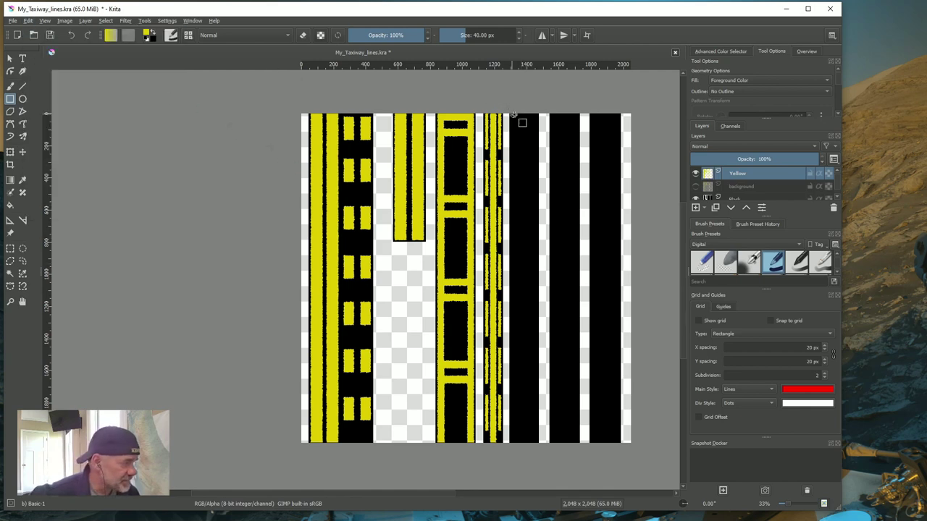
drag(514, 113, 535, 448)
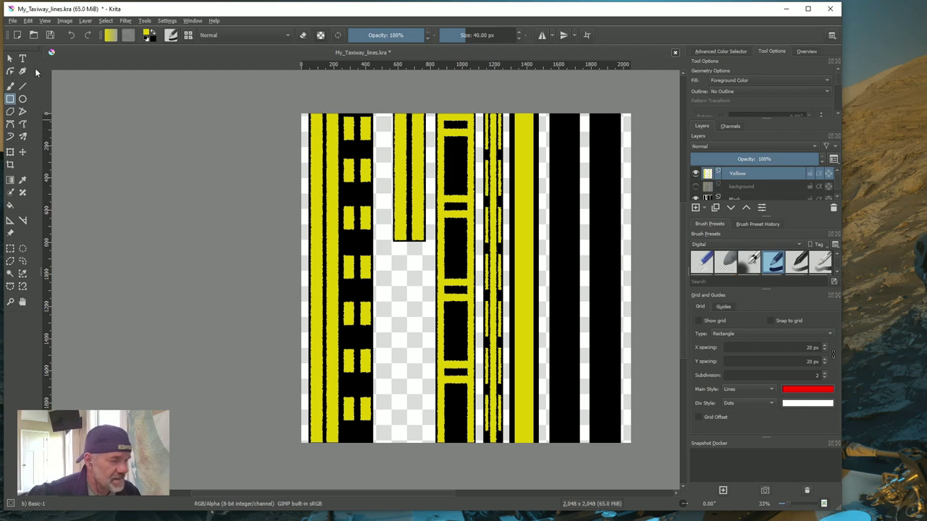
- Save the texture document and turn on the textured background layer
click(13, 21)
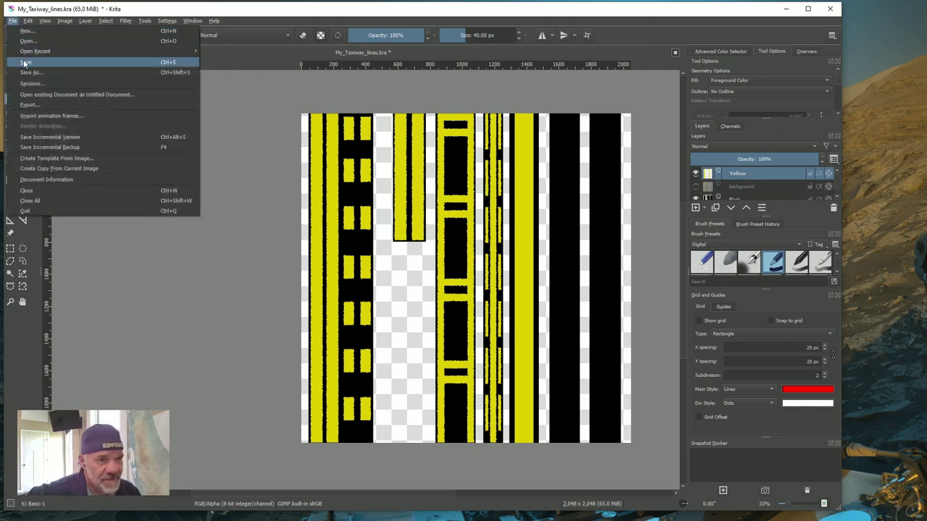
click(26, 63)
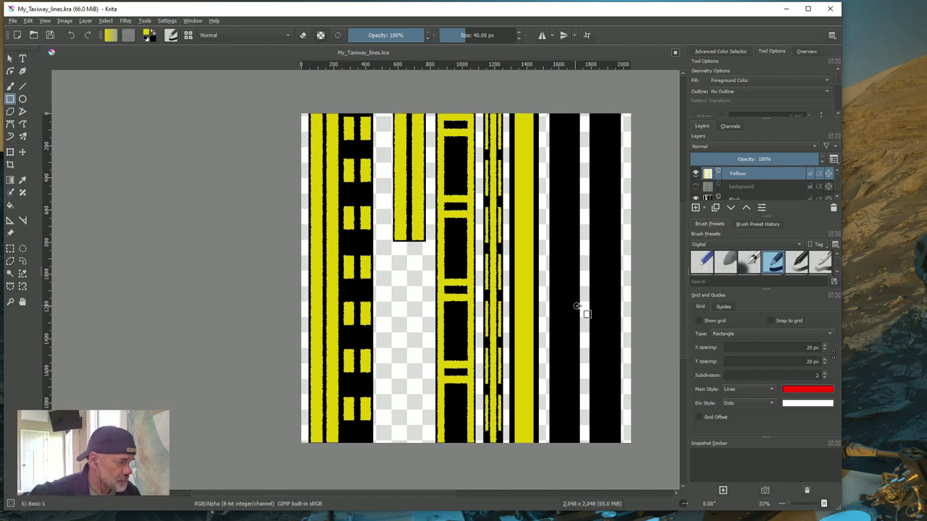
click(695, 186)
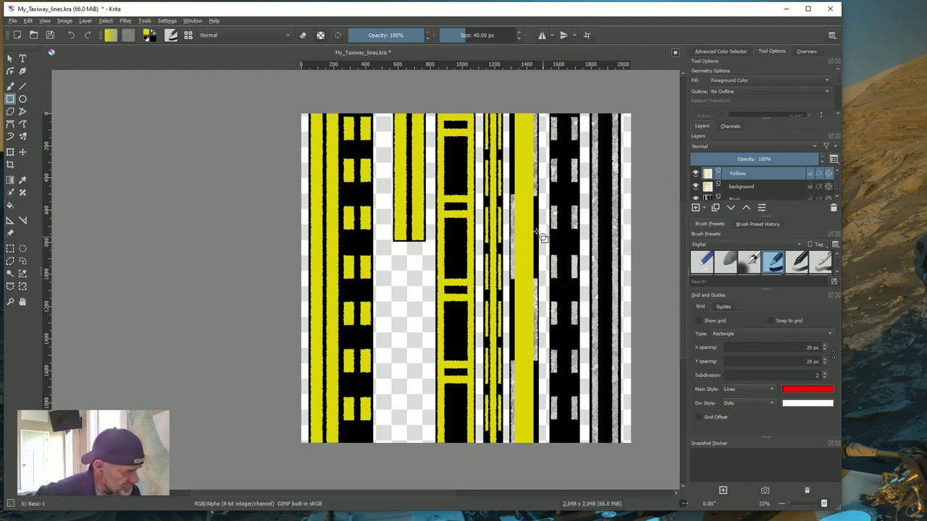
- Hide the Yellow and Black layers and make the background layer active
click(696, 176)
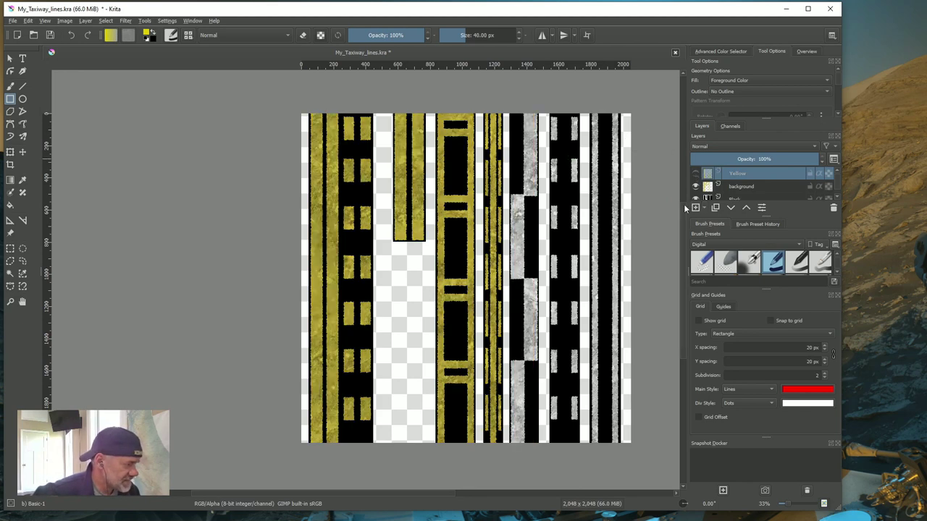
click(696, 198)
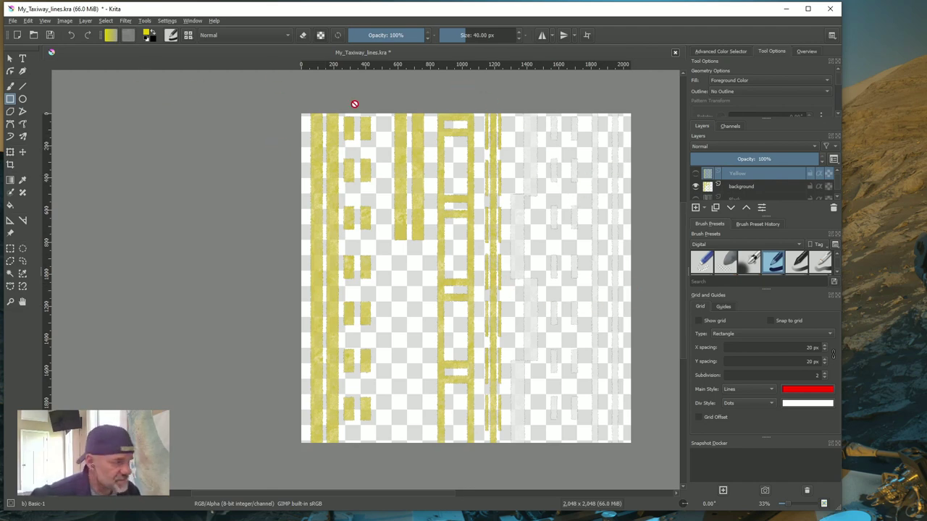
click(737, 188)
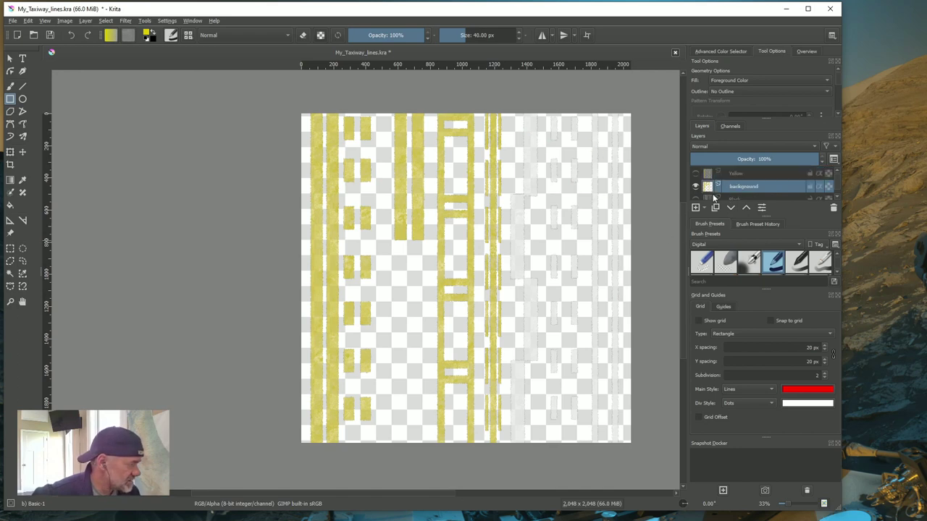
- Add a new paint layer named 'White' and reselect the background layer
click(86, 22)
mouse_move(109, 62)
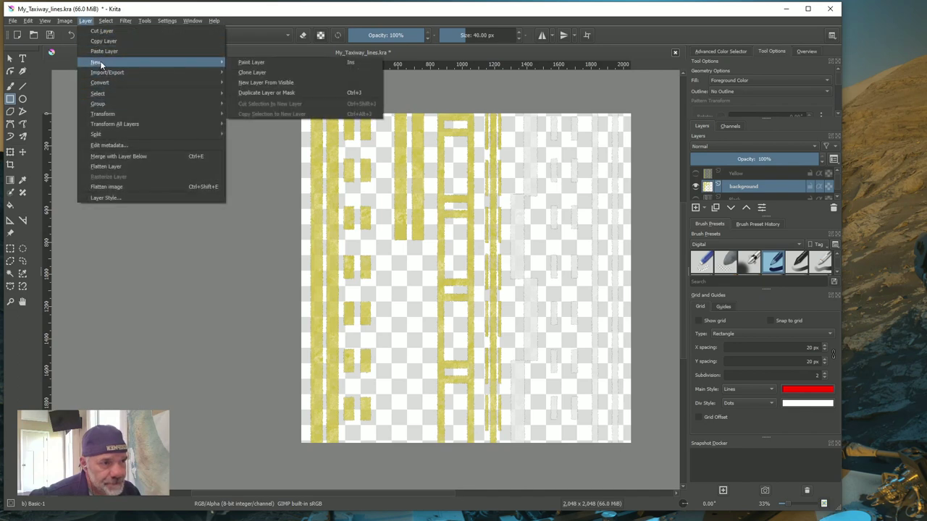
click(250, 63)
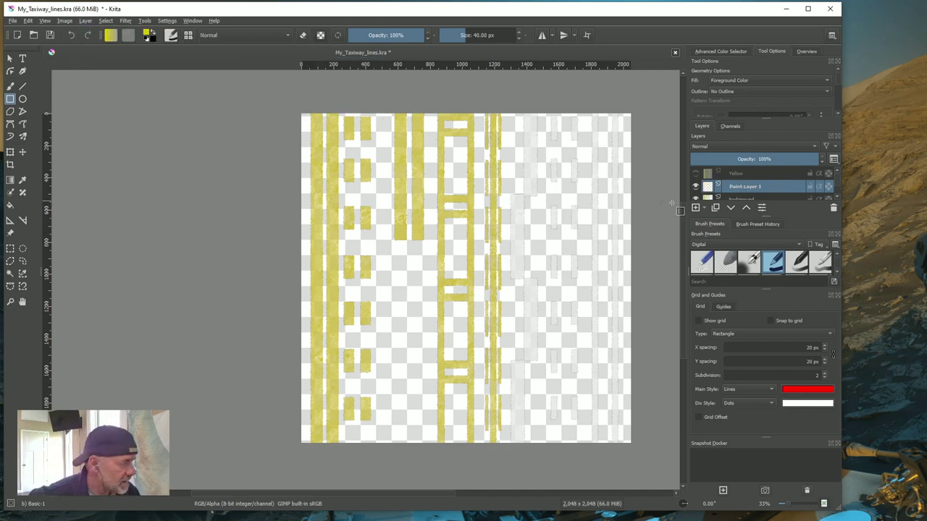
double_click(740, 188)
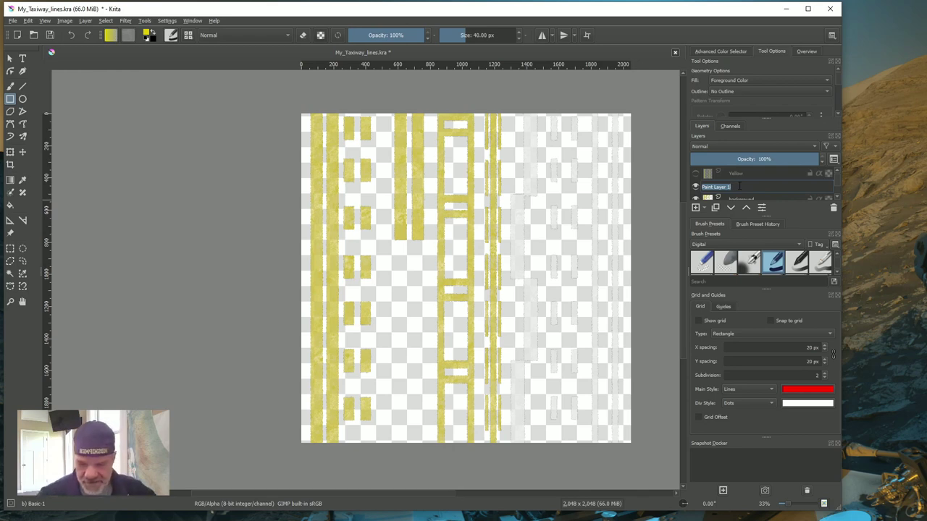
text(White)
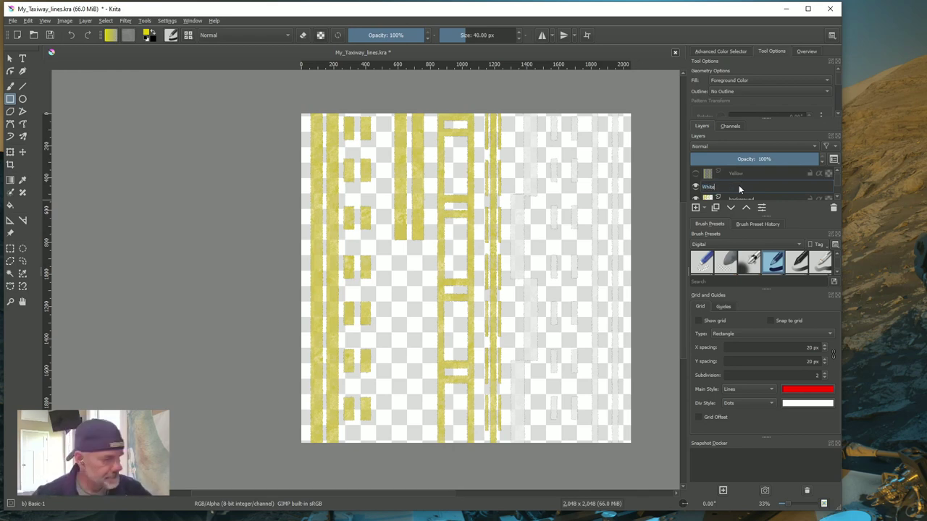
key(Return)
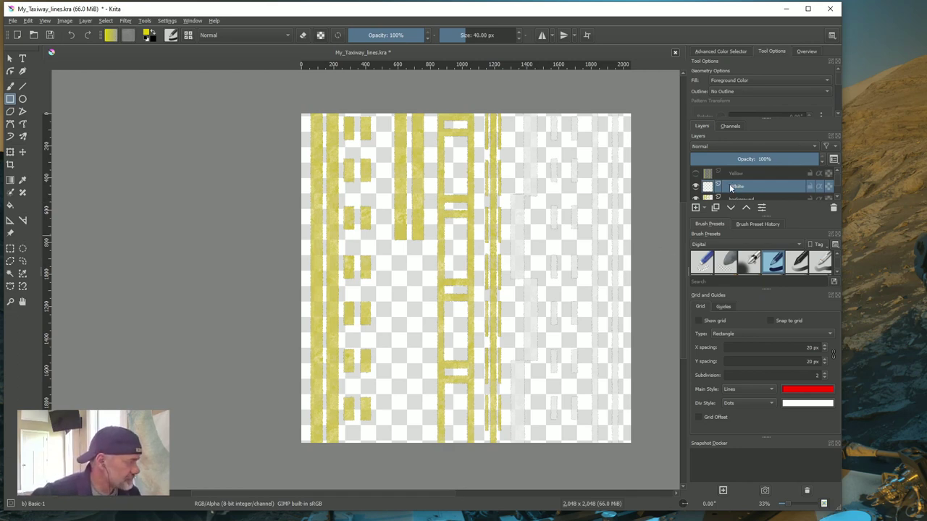
click(740, 199)
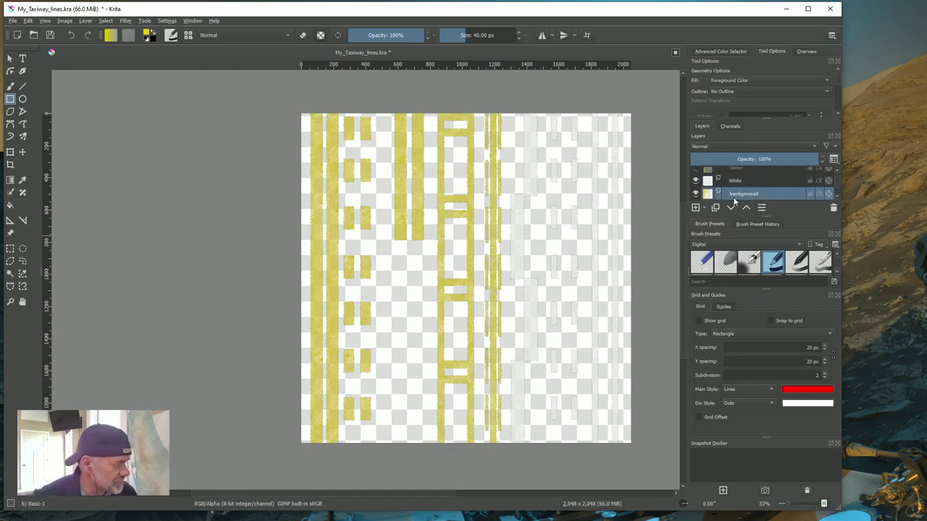
- Select the white markings by similar colour, briefly trying a contiguous selection of one stripe
click(22, 275)
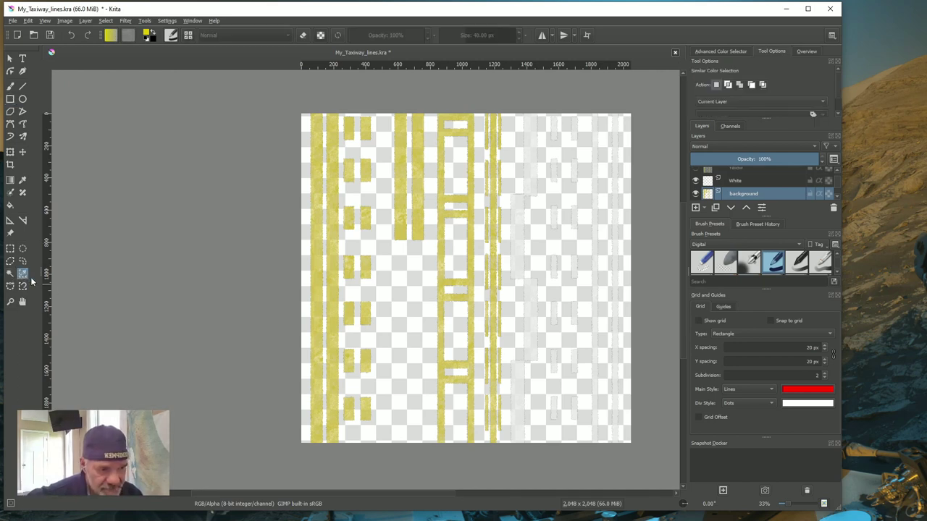
click(520, 223)
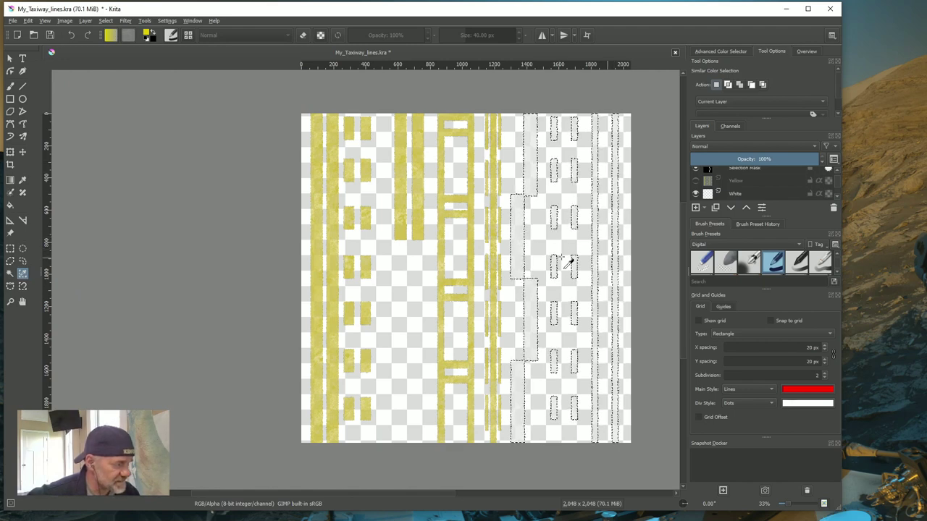
click(11, 274)
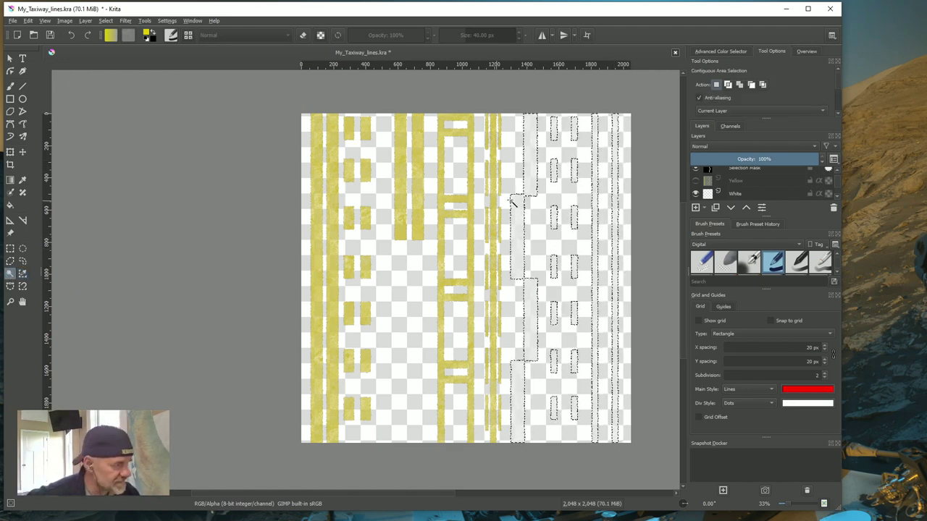
click(532, 181)
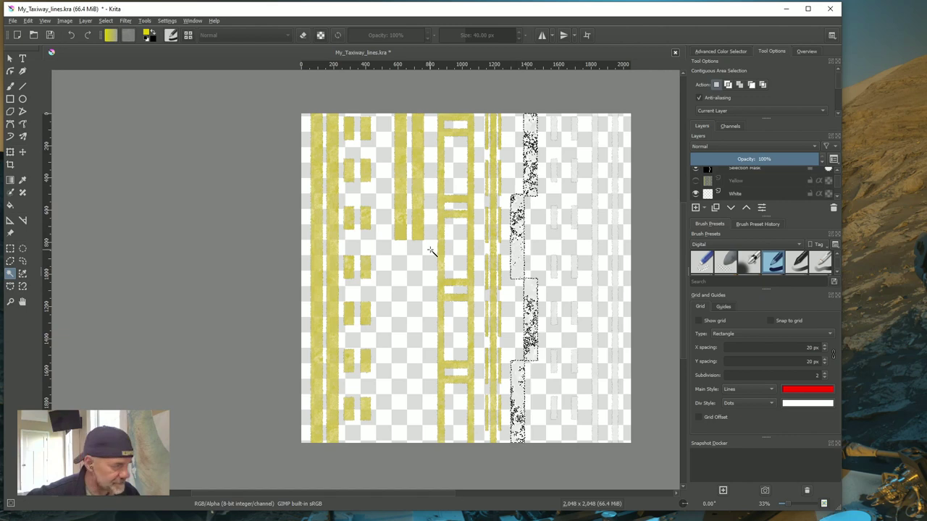
click(22, 274)
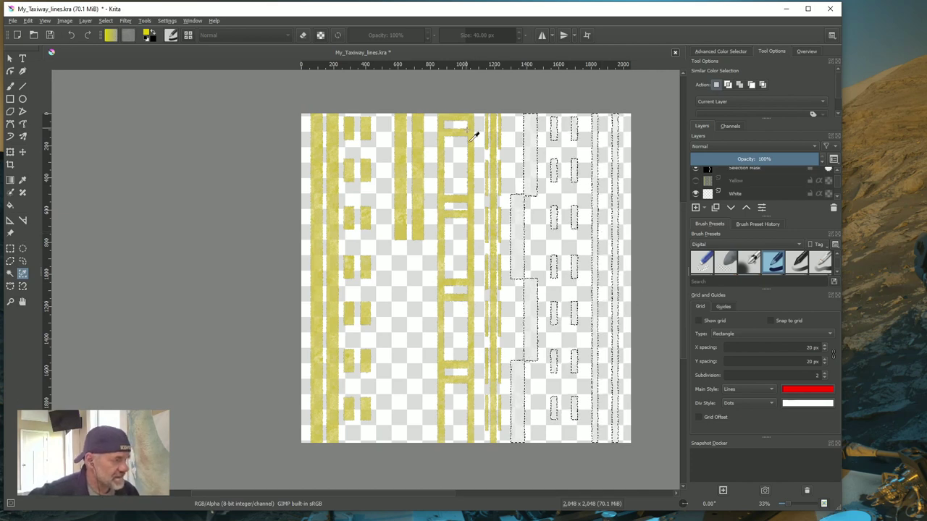
- Make the White layer active and set pure white as the foreground colour
click(736, 194)
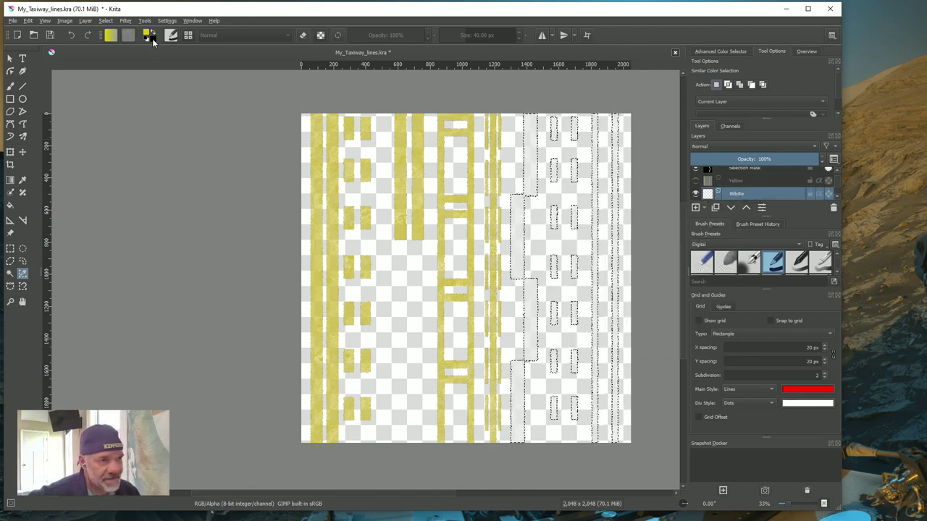
click(152, 39)
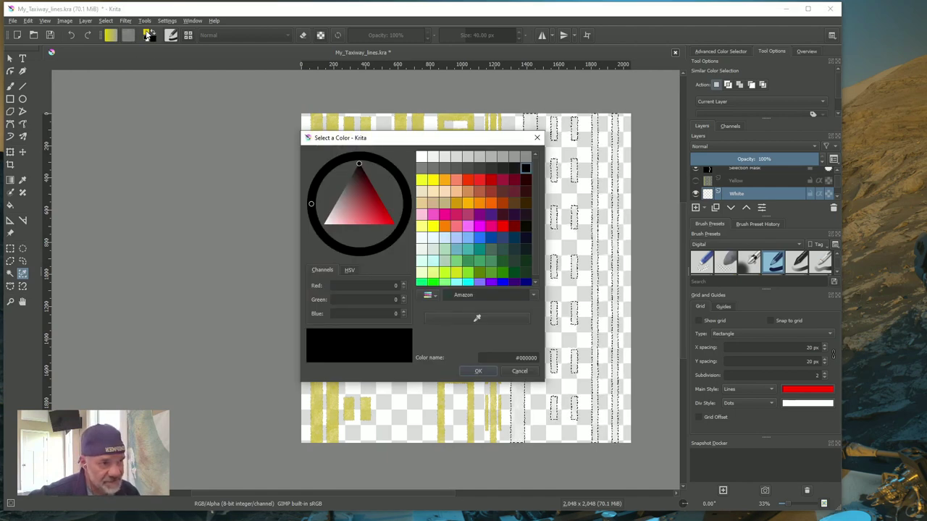
click(422, 157)
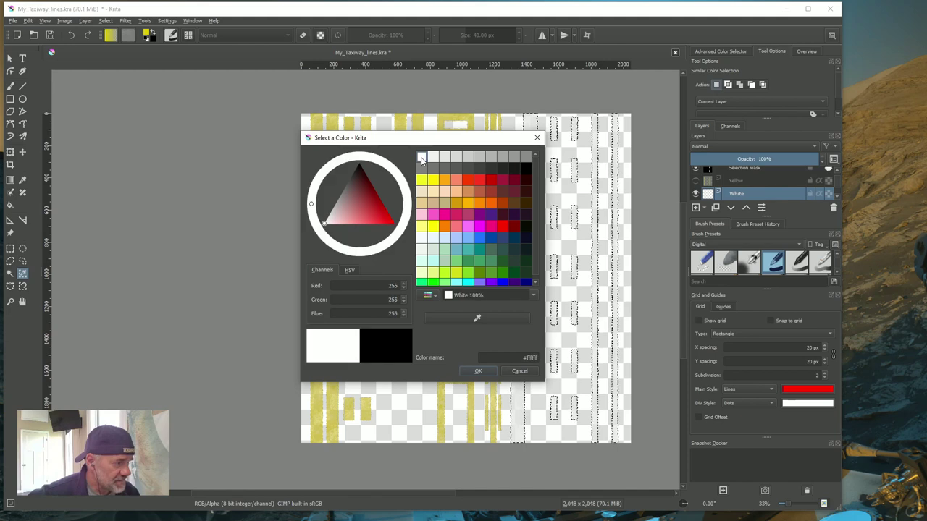
click(480, 372)
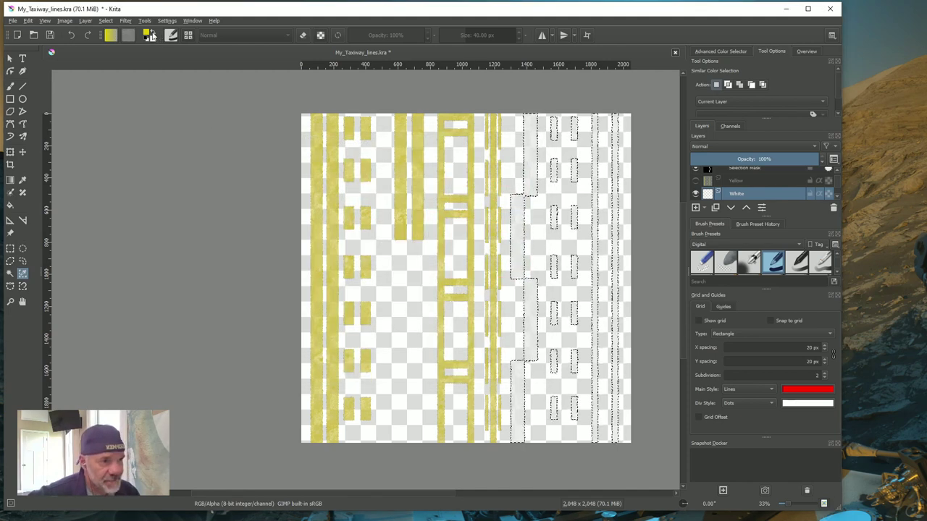
click(151, 37)
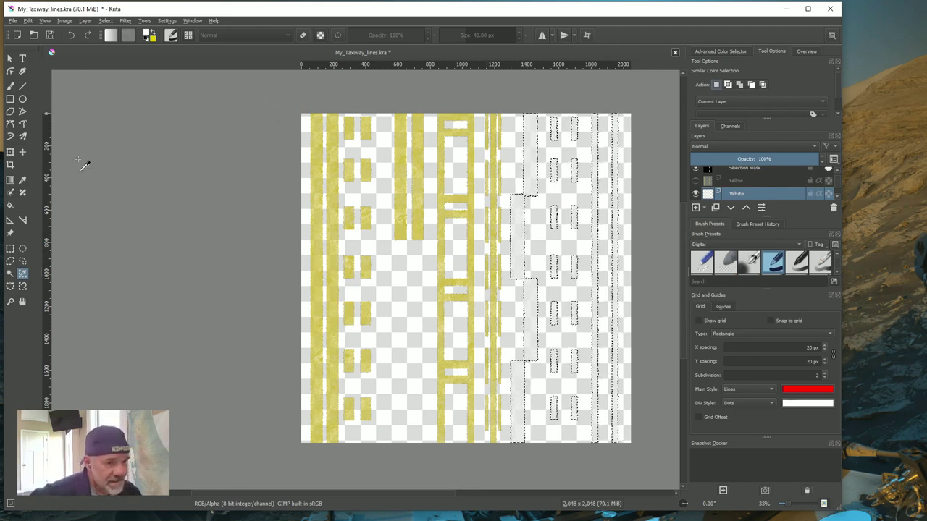
- Fill the selected strips with white, deselect, and show the Black layer
click(10, 208)
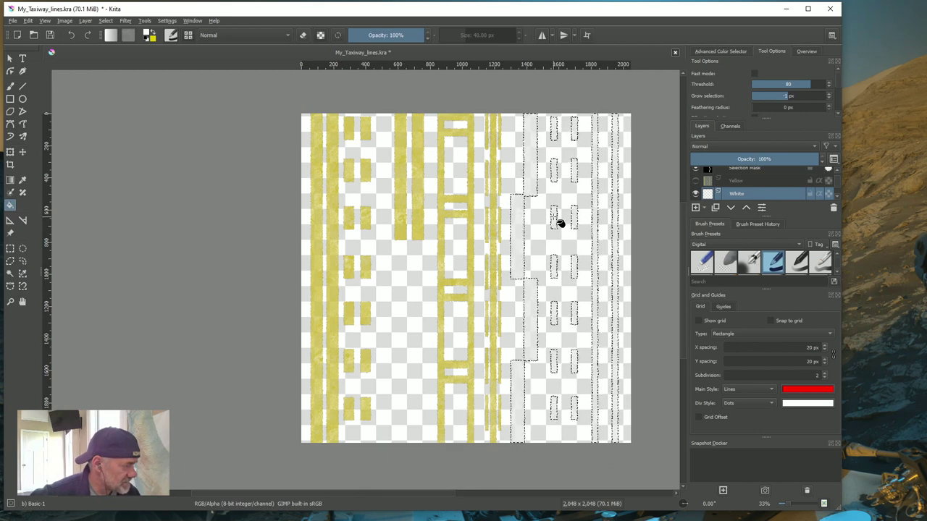
click(544, 330)
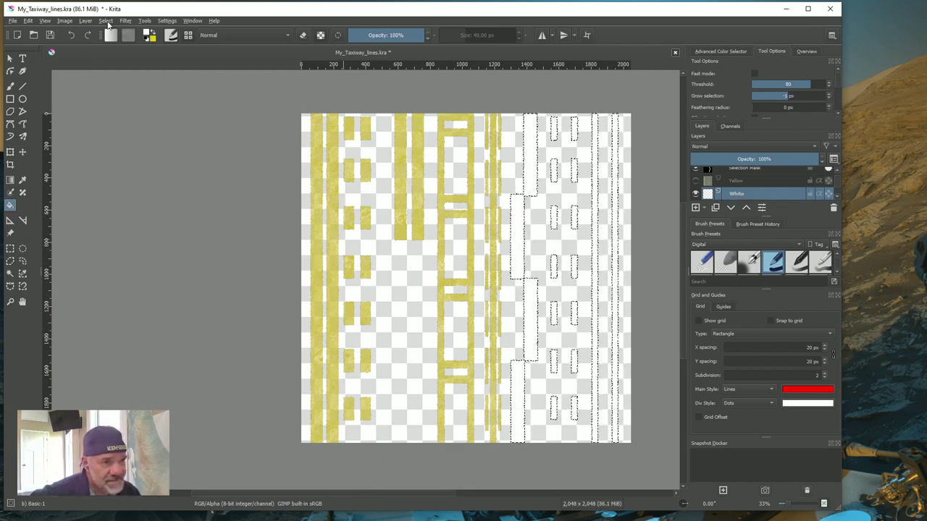
click(107, 21)
click(120, 40)
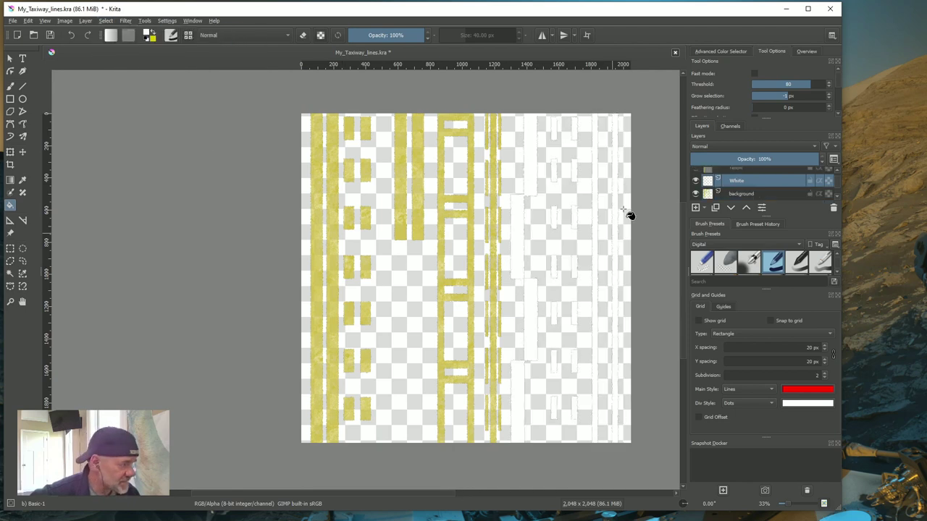
scroll(758, 186, down, 1)
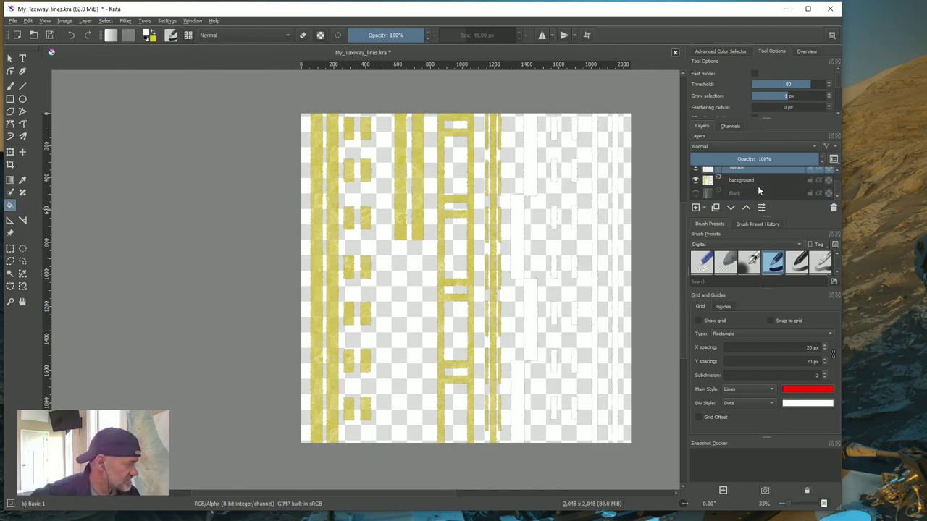
click(695, 193)
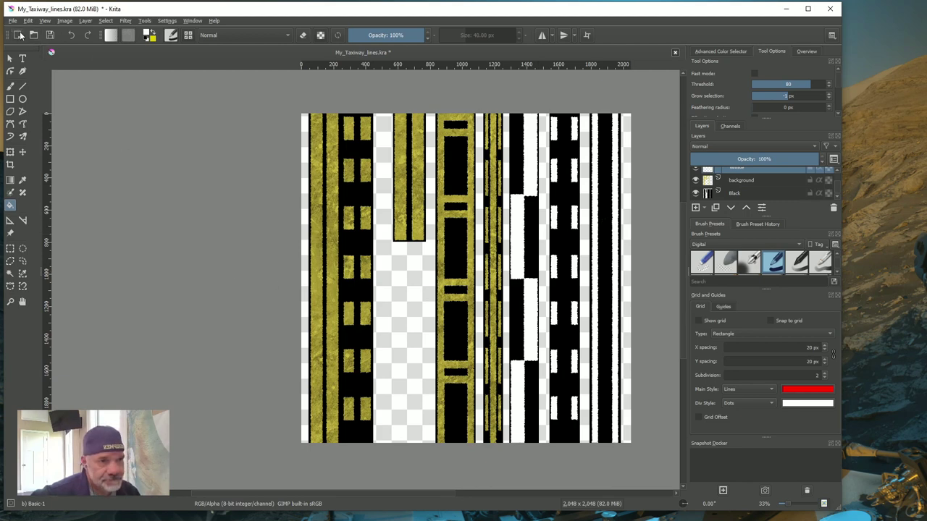
- Hide the gold background texture layer
click(13, 21)
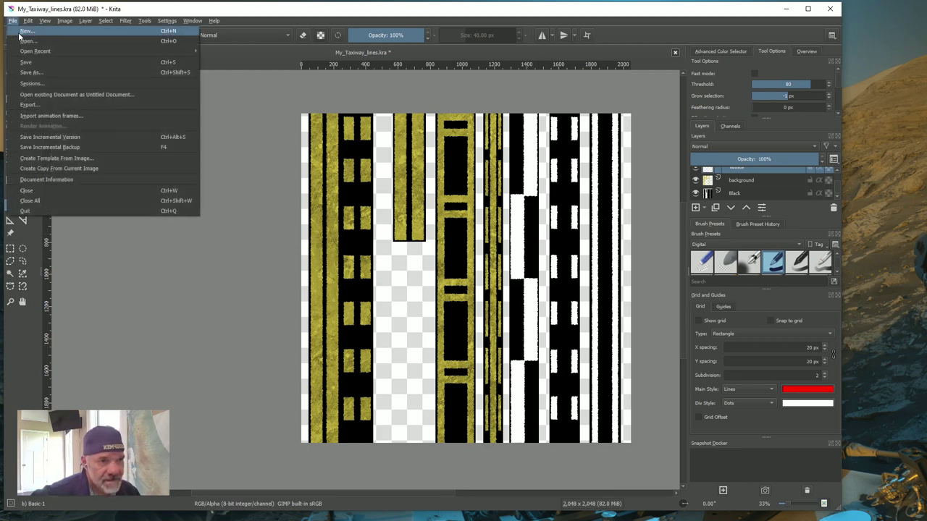
click(33, 76)
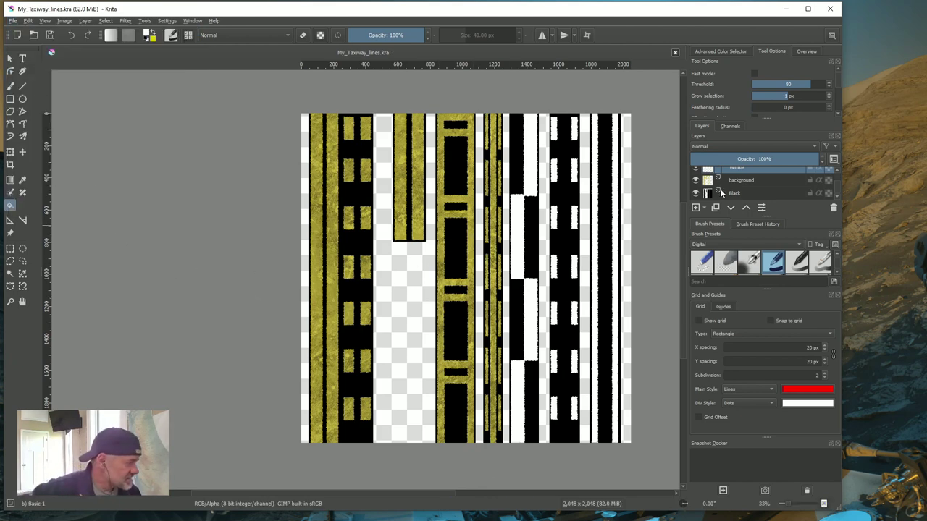
click(696, 181)
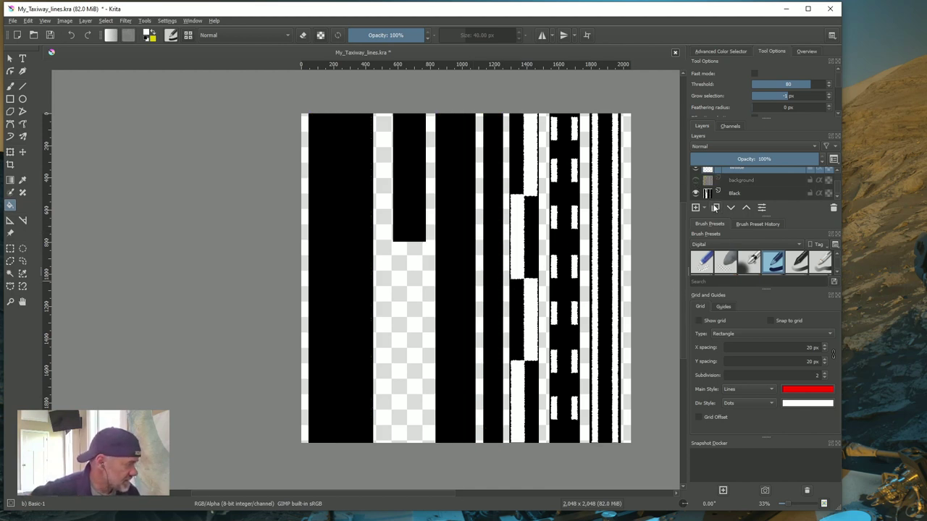
- Show the Yellow layer, save the document, then hide the Yellow layer again
scroll(721, 182, up, 1)
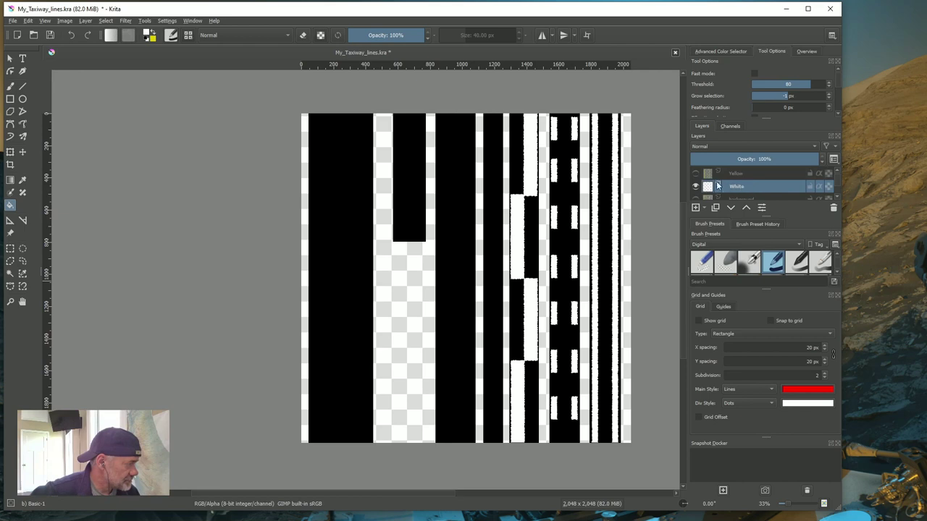
click(695, 173)
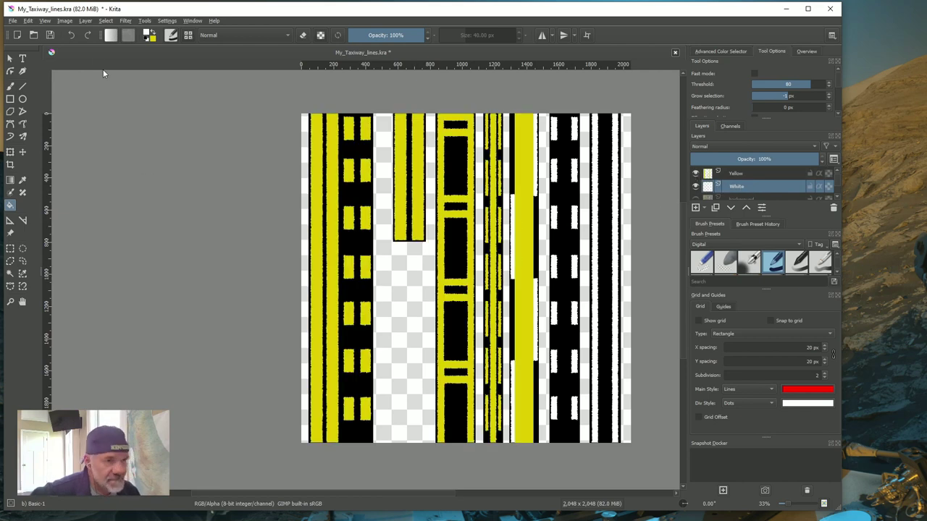
click(12, 21)
click(33, 63)
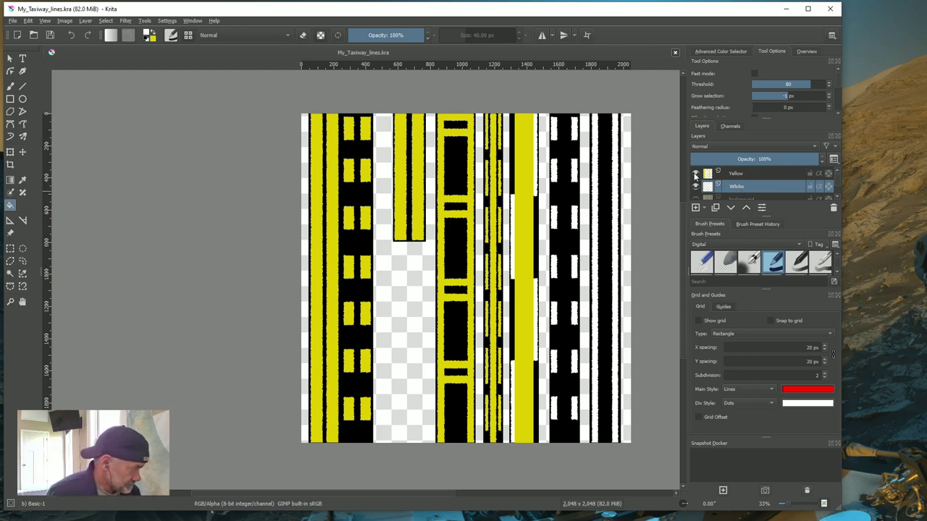
click(696, 174)
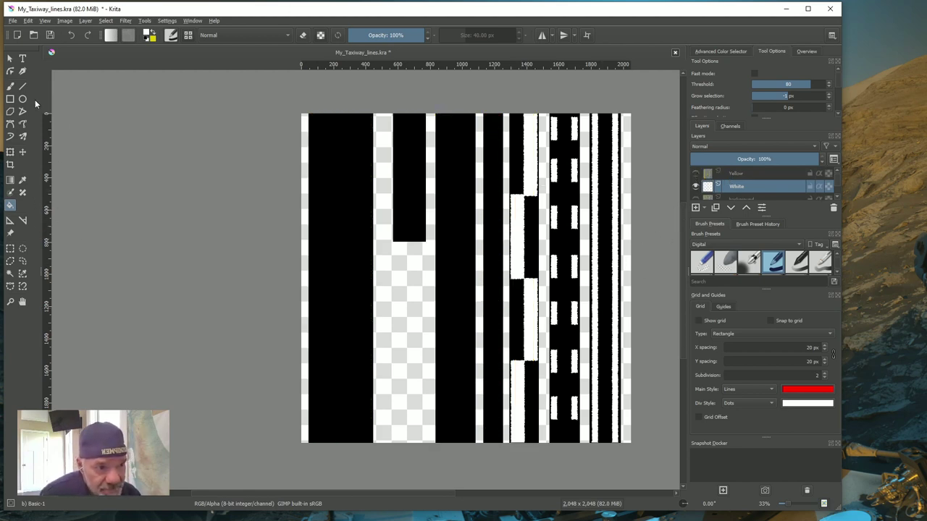
click(10, 85)
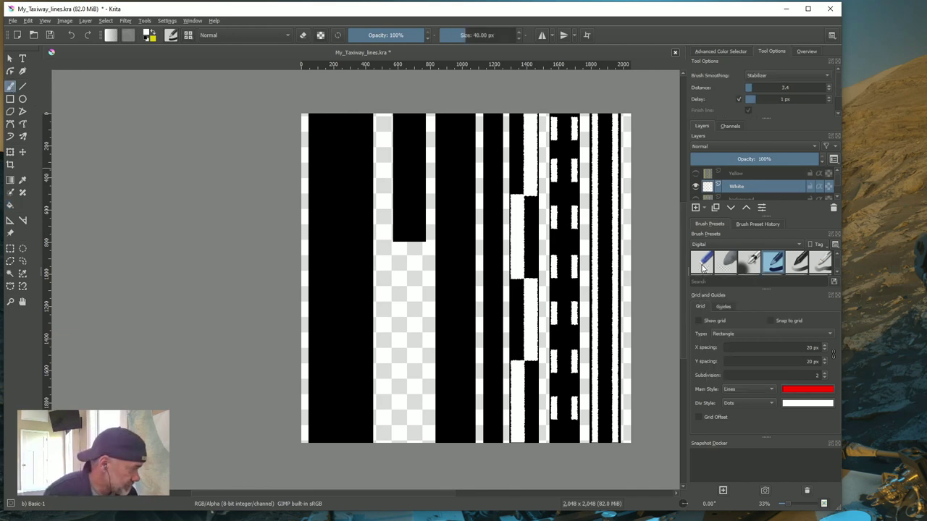
- Choose the Eraser Small preset and enlarge it to about 81 px
click(702, 265)
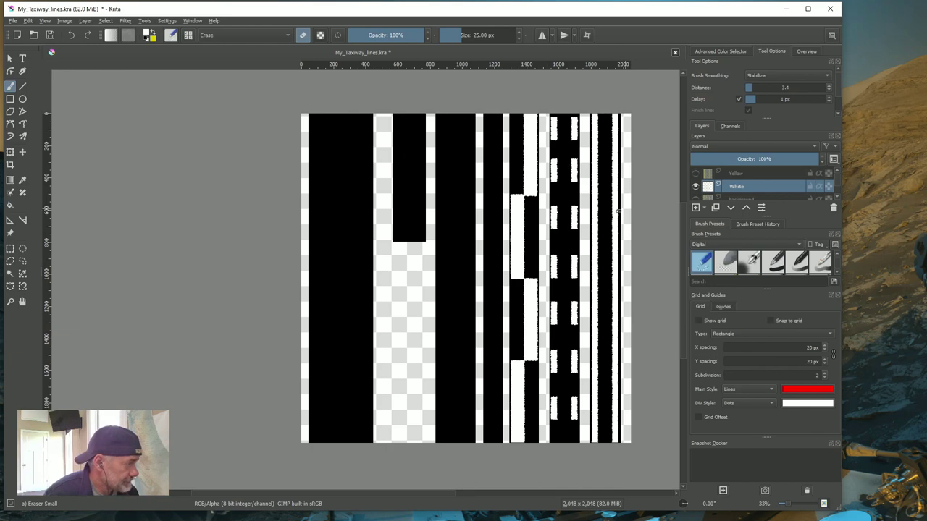
drag(462, 36, 473, 38)
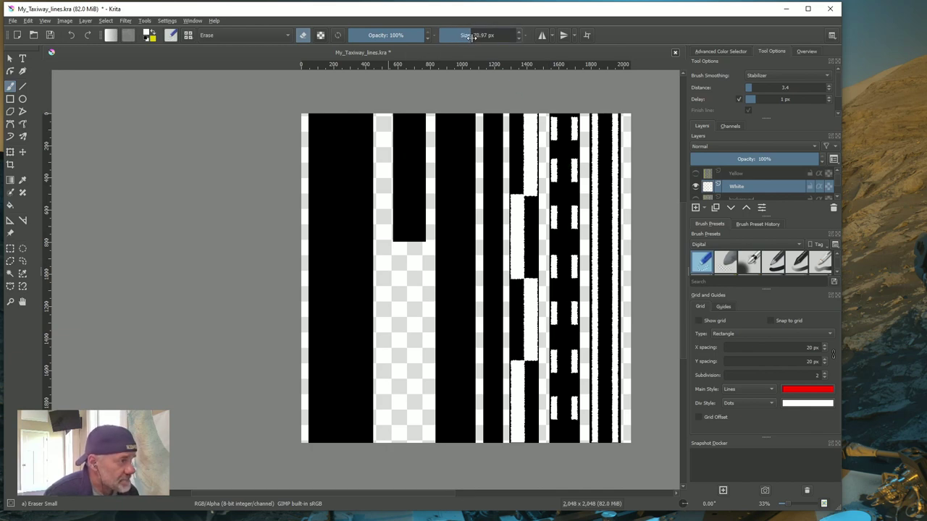
mouse_move(552, 119)
shift+mouse_down()
mouse_move(529, 127)
mouse_move(529, 161)
mouse_move(537, 114)
mouse_move(533, 208)
mouse_move(528, 160)
mouse_move(521, 183)
mouse_move(521, 453)
mouse_move(515, 364)
mouse_move(517, 351)
mouse_move(538, 364)
mouse_move(541, 297)
mouse_move(535, 274)
mouse_move(531, 314)
mouse_move(512, 280)
mouse_move(514, 143)
shift+mouse_up()
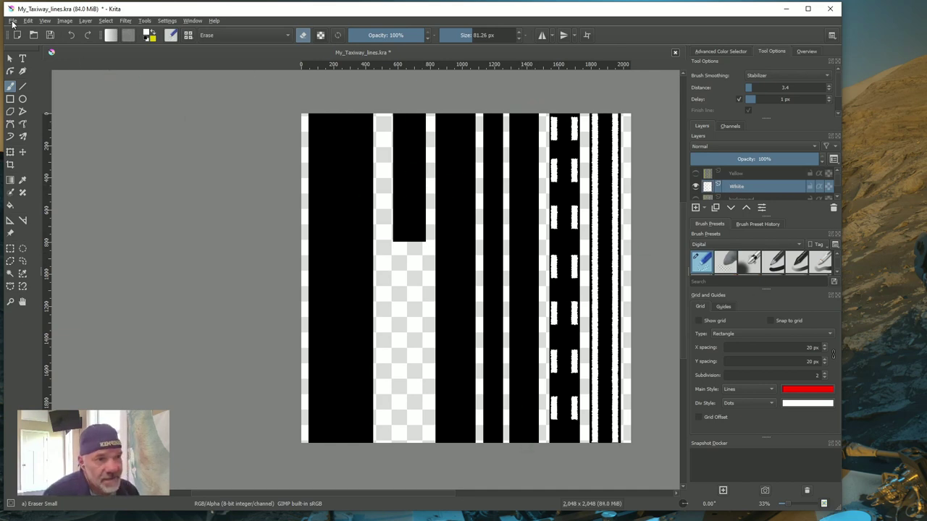
- Save, switch back to the Basic-1 brush, show the Yellow layer and save My_Taxiway_lines.kra again
click(13, 21)
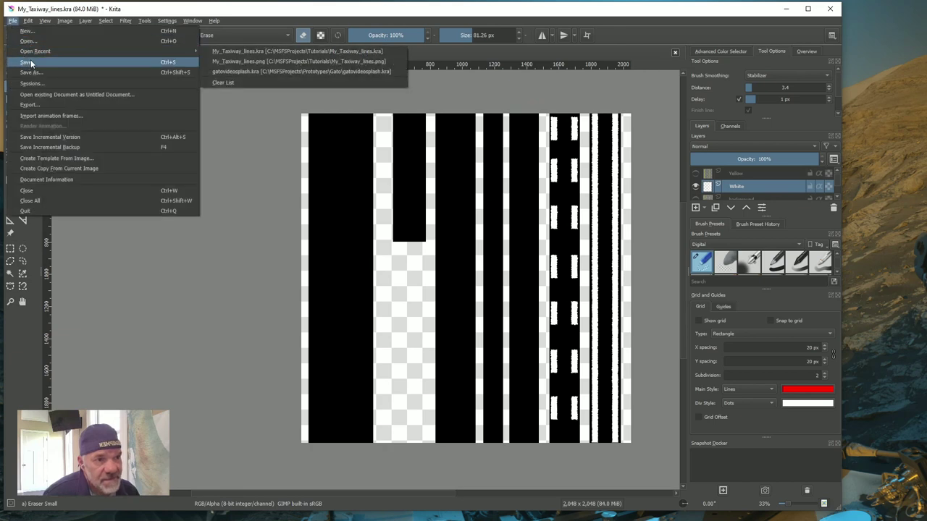
click(29, 63)
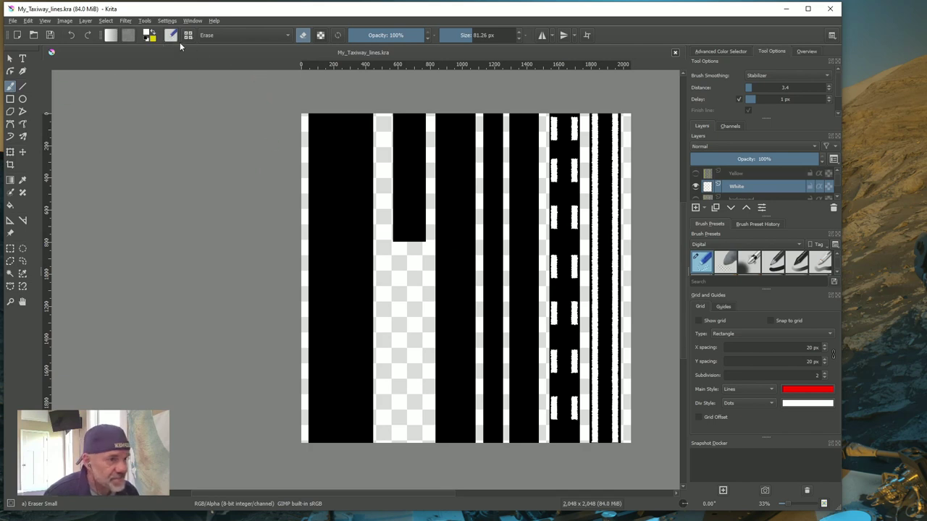
click(774, 263)
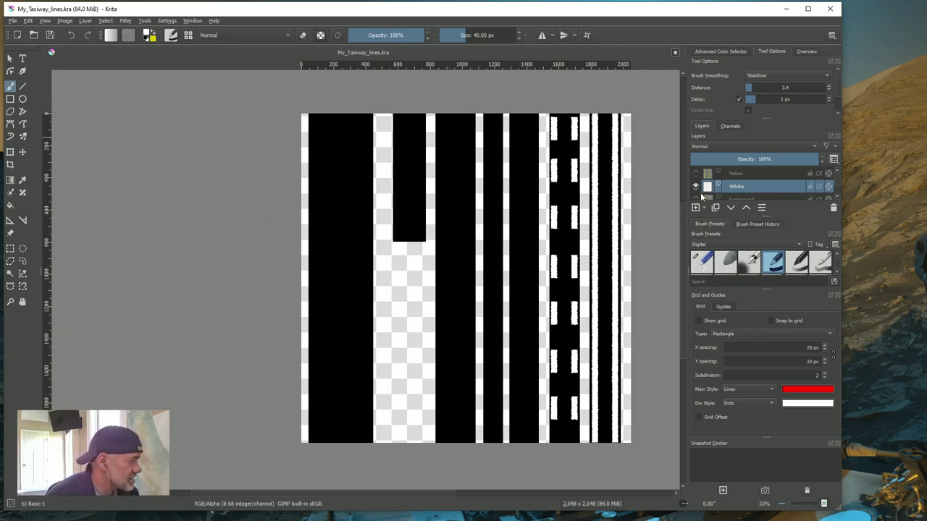
click(696, 174)
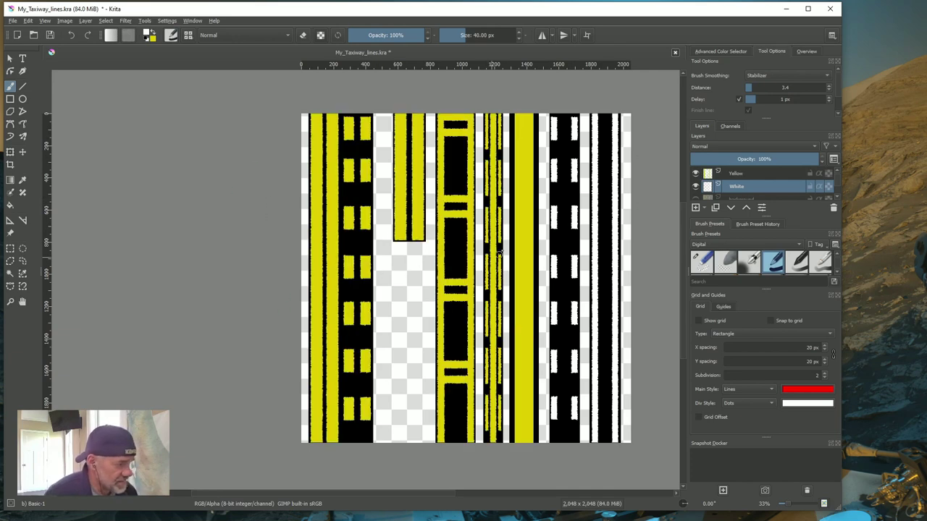
click(13, 20)
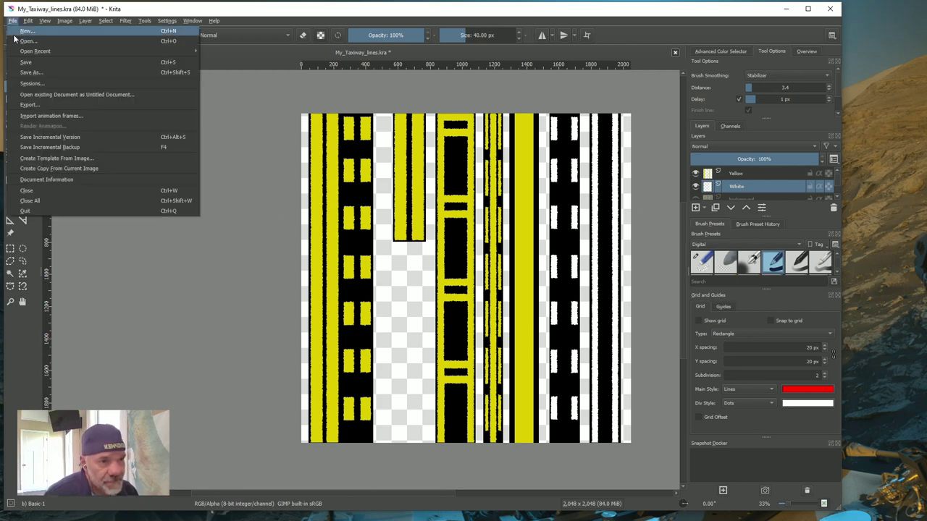
click(27, 63)
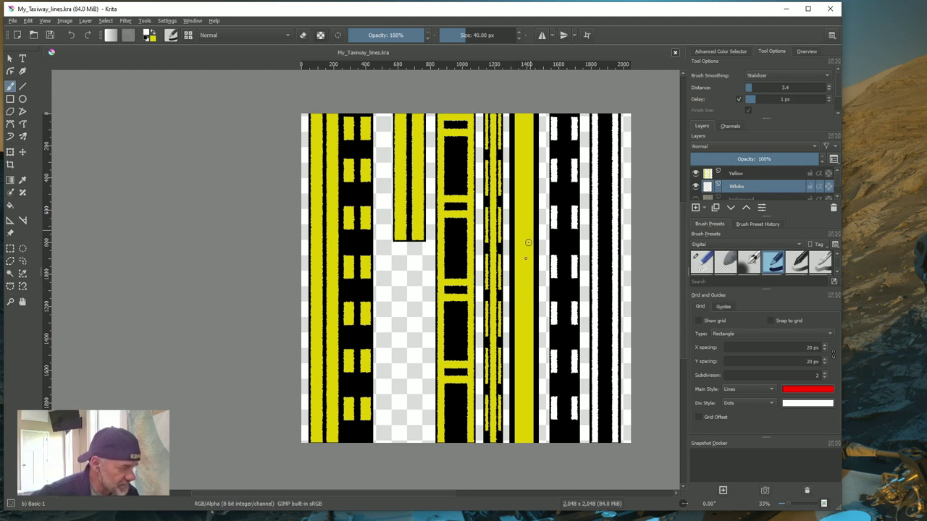
- Export the artwork as My_New_Taxiway_lines.png with default PNG options, then switch to File Explorer
click(13, 20)
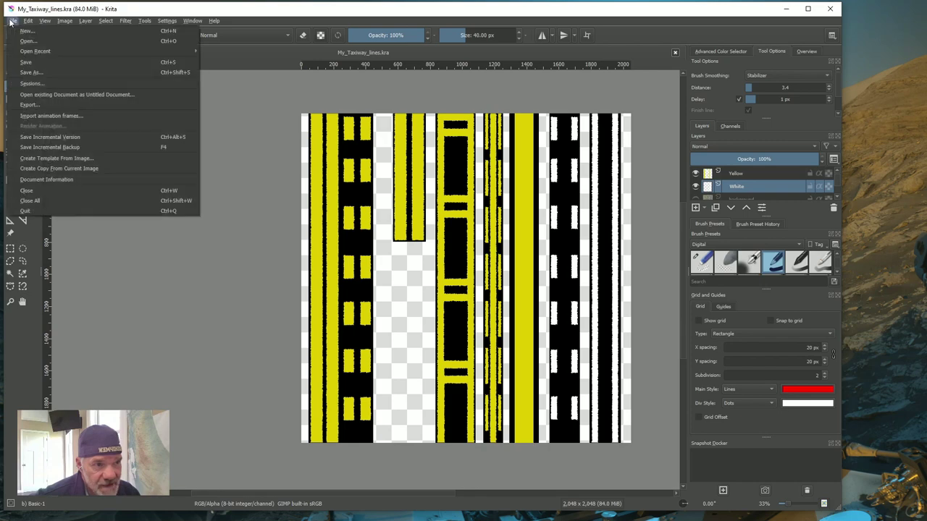
click(27, 105)
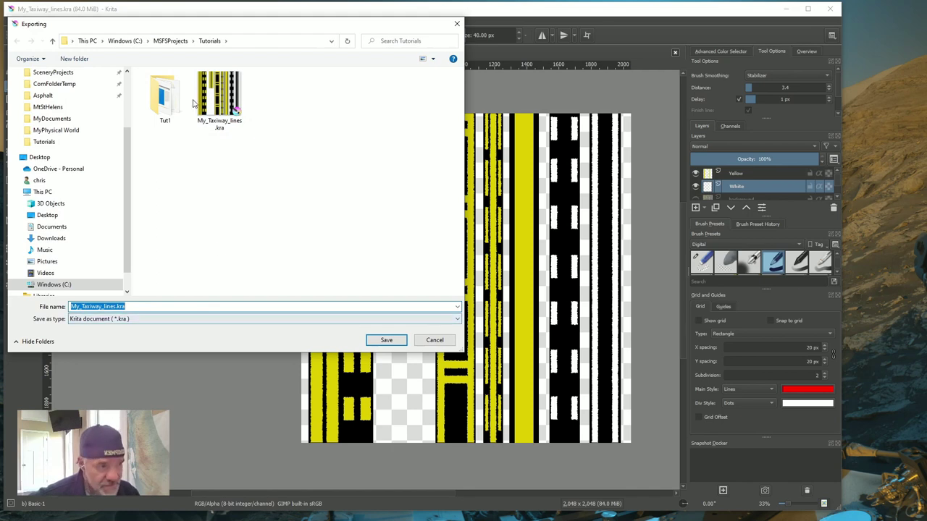
click(82, 307)
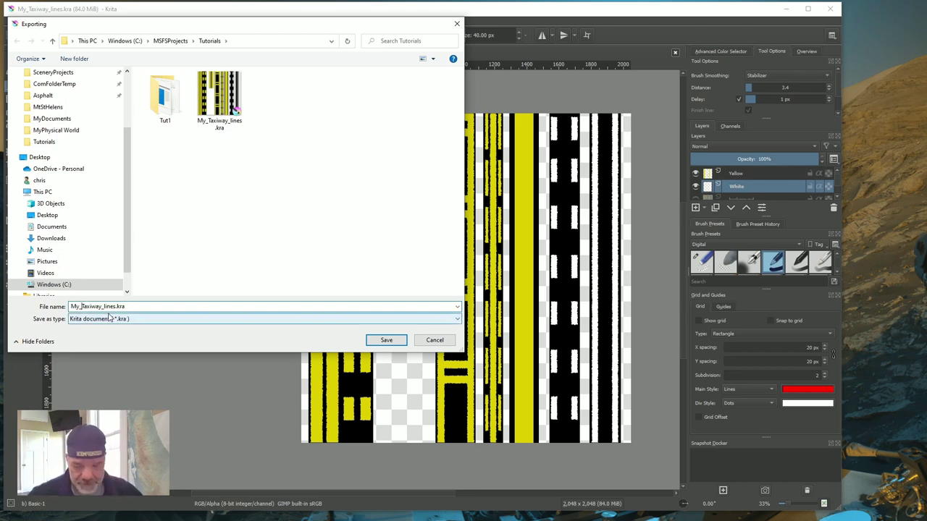
text(New)
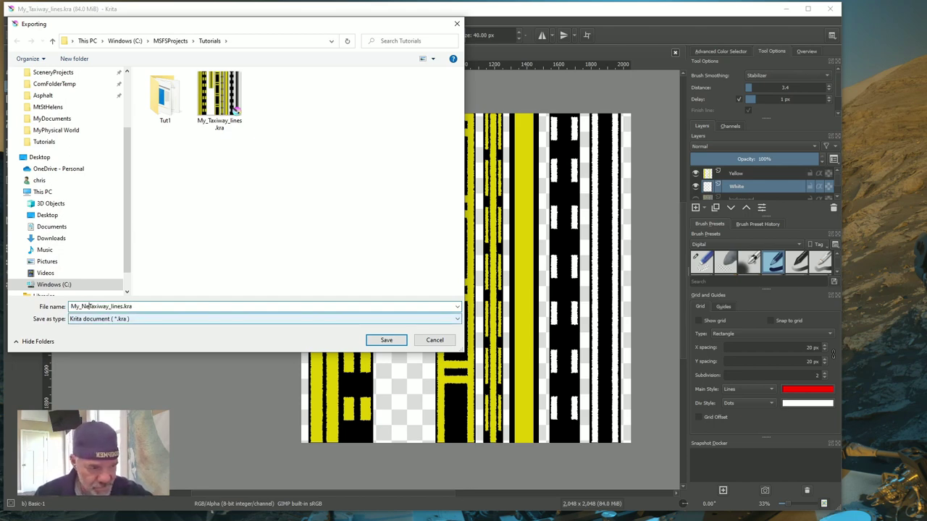
text(_)
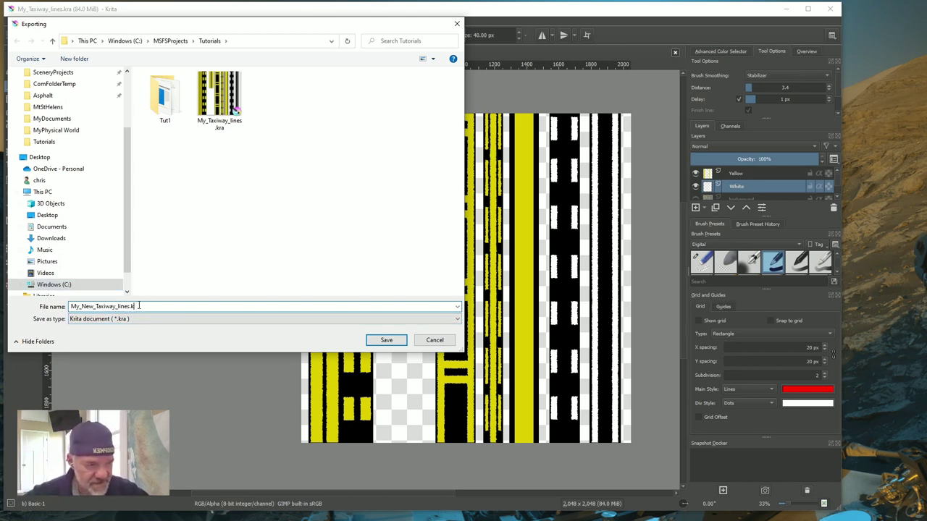
text(png)
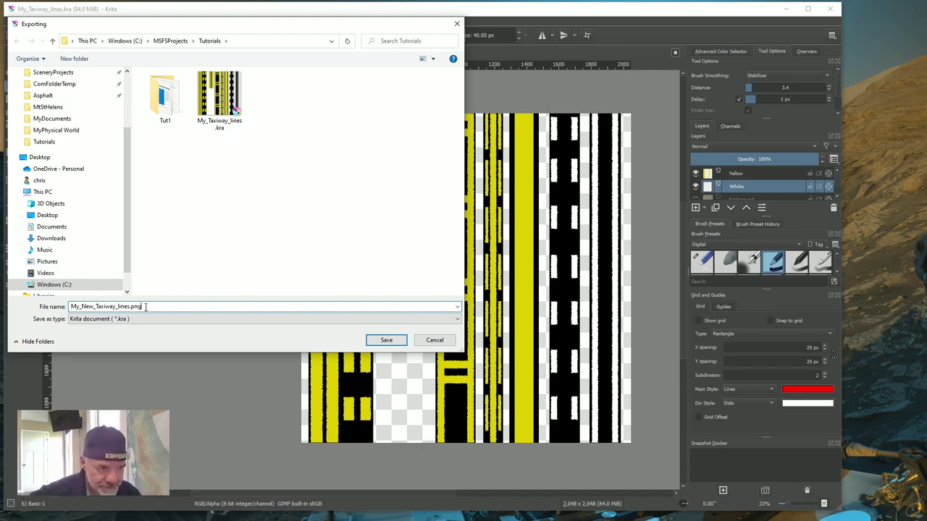
click(386, 340)
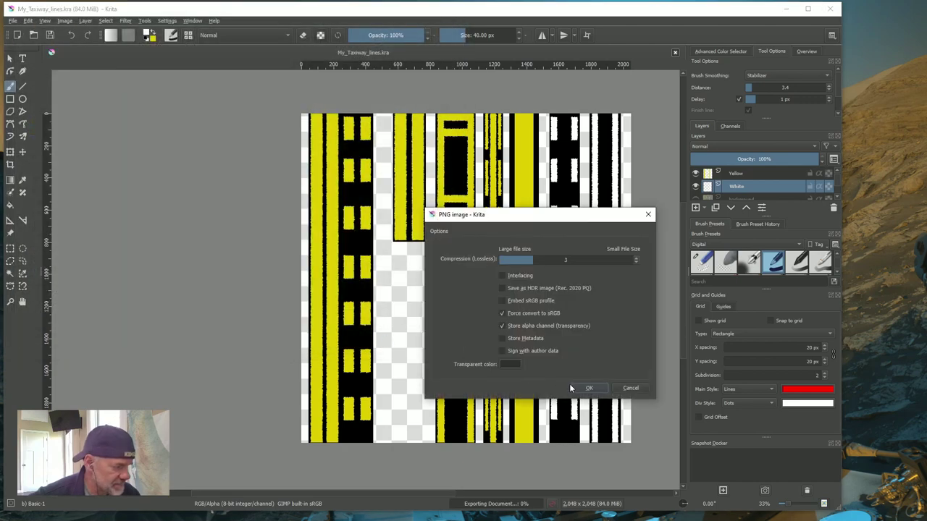
click(588, 390)
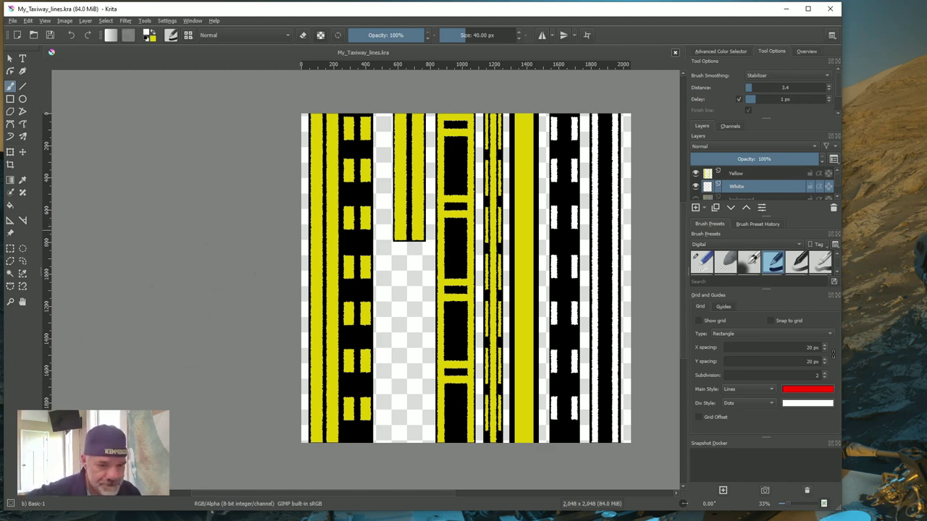
key(alt+Tab)
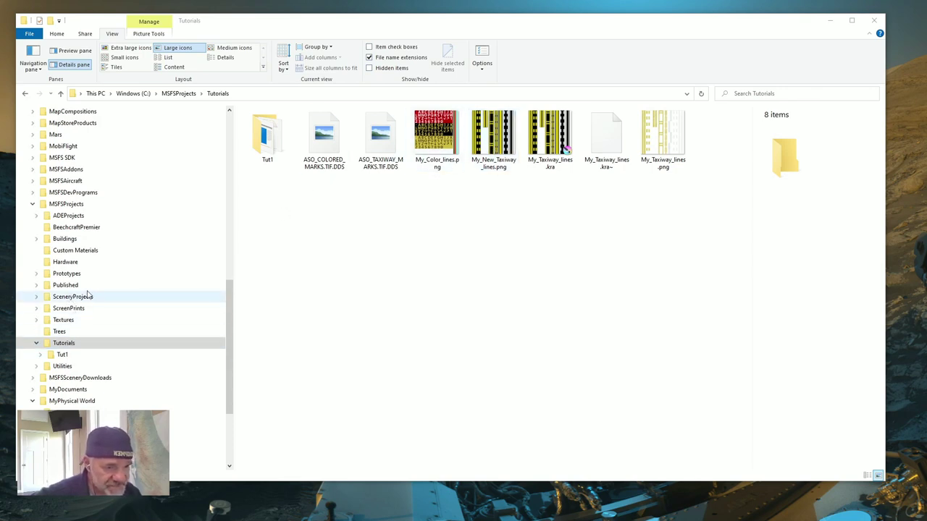
- Expand SceneryProjects and the 5A1 project folder, collapsing the Akron-Canton KCAK folders
click(36, 297)
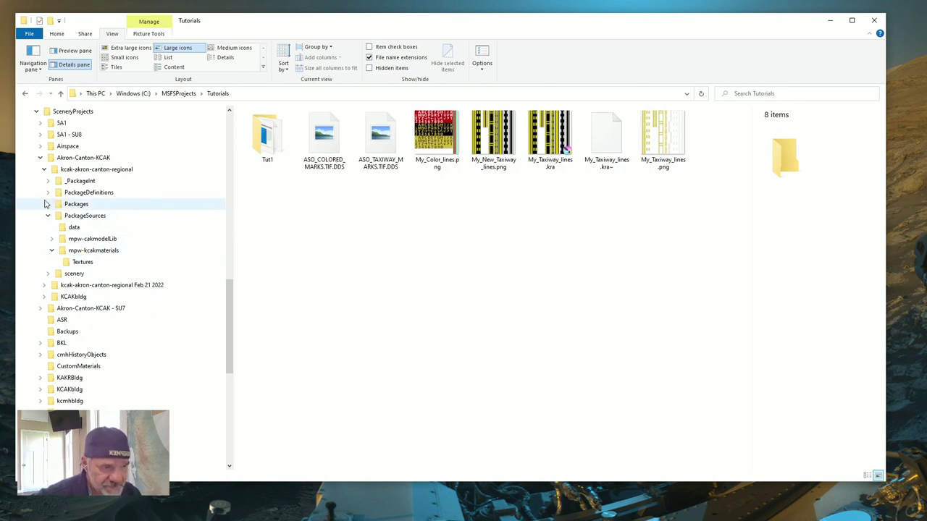
click(44, 170)
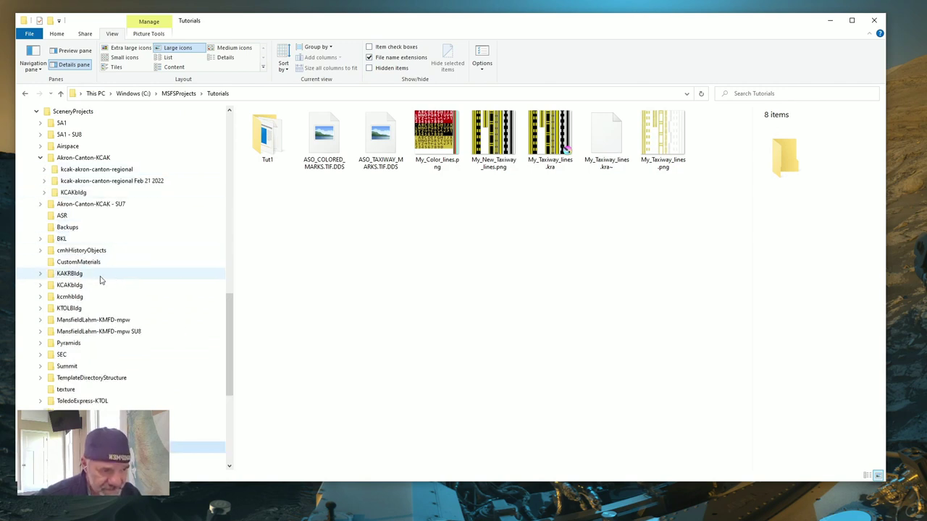
click(40, 157)
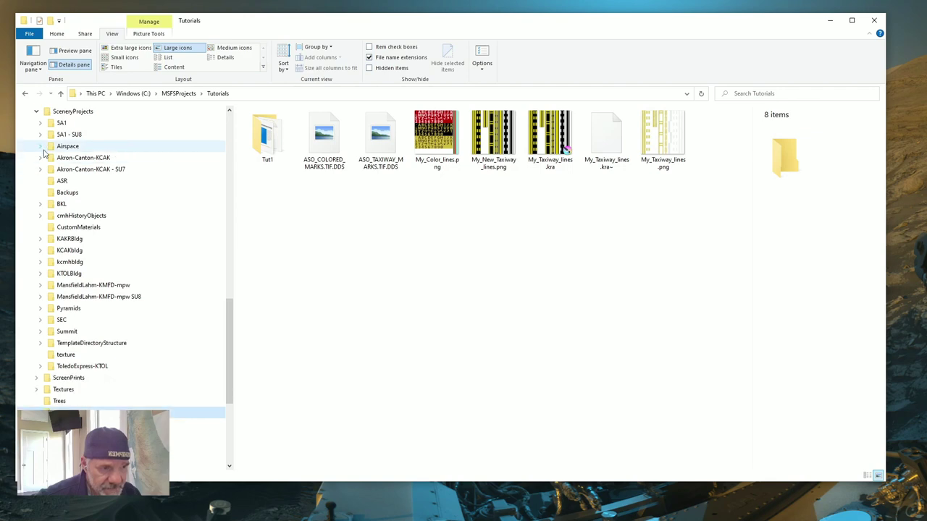
click(40, 123)
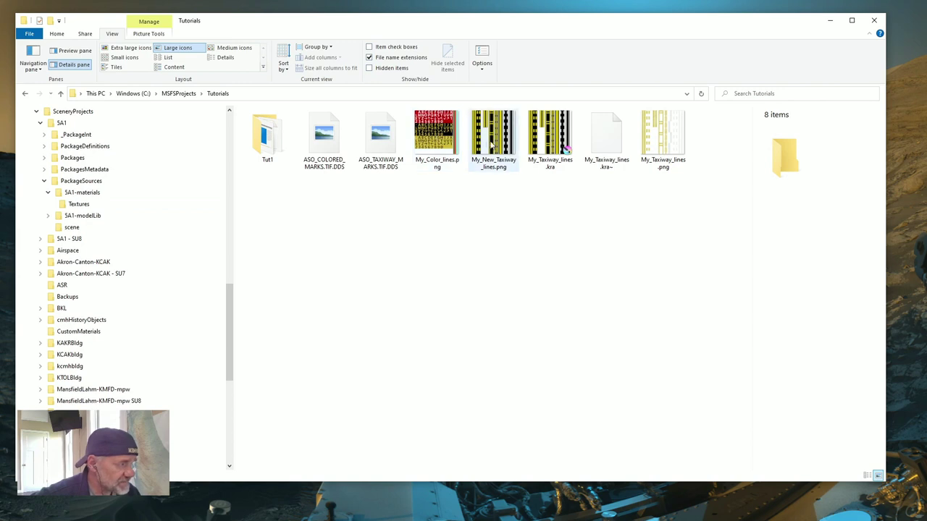
- Copy My_New_Taxiway_lines.png into 5A1-materials Textures, check it there, and minimize Explorer
click(485, 161)
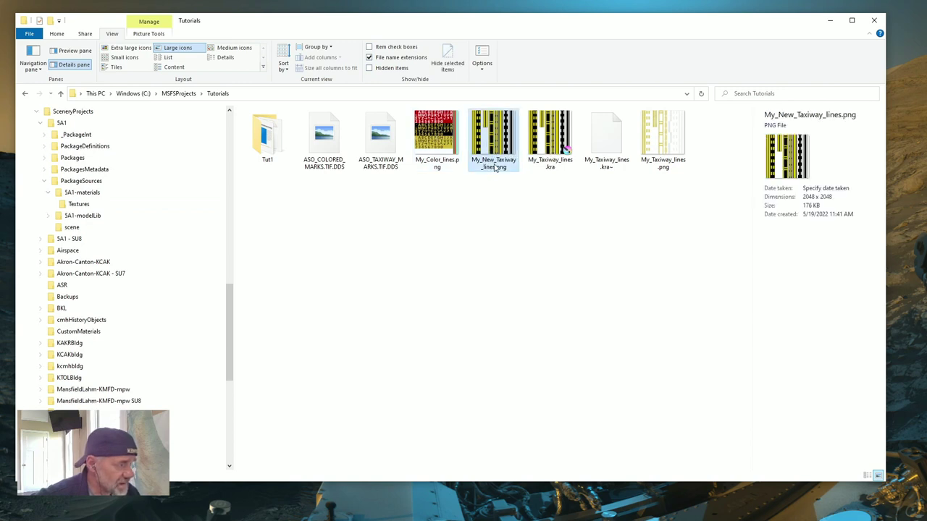
drag(495, 145, 85, 209)
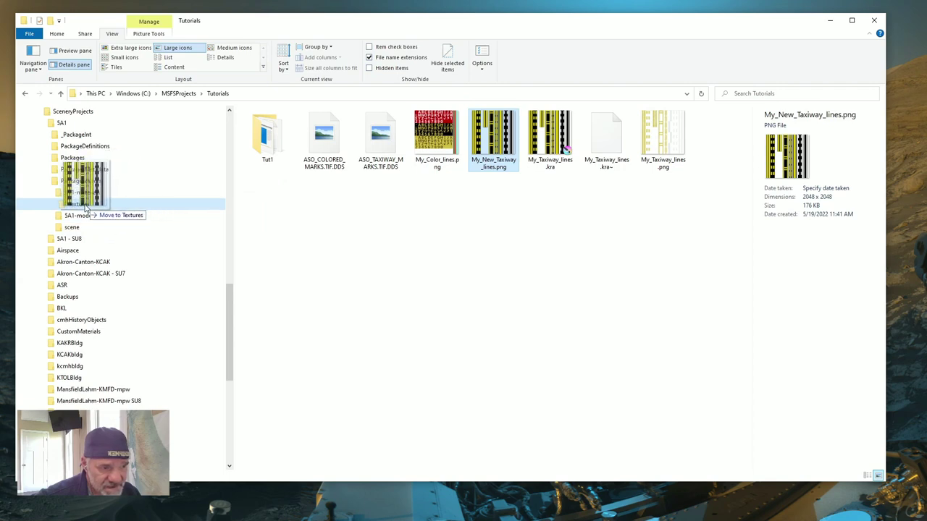
right_drag(86, 209, 96, 206)
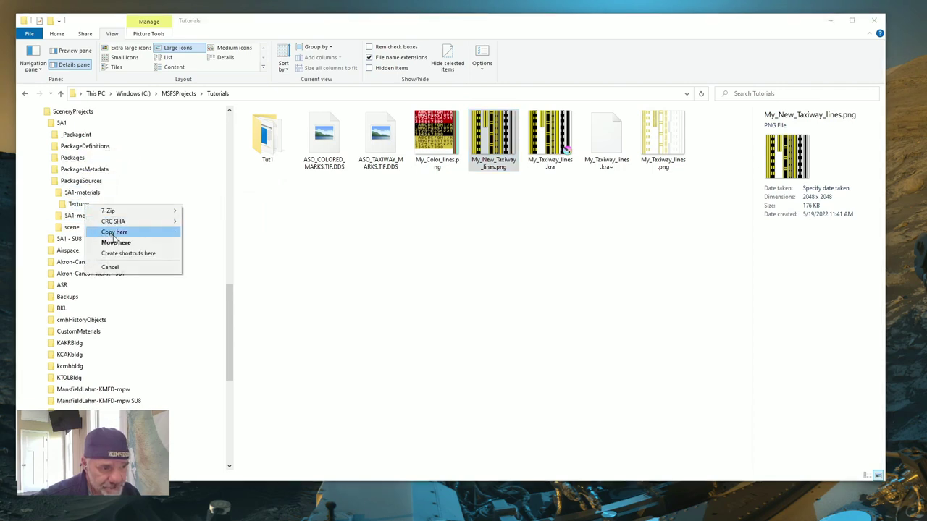
click(110, 232)
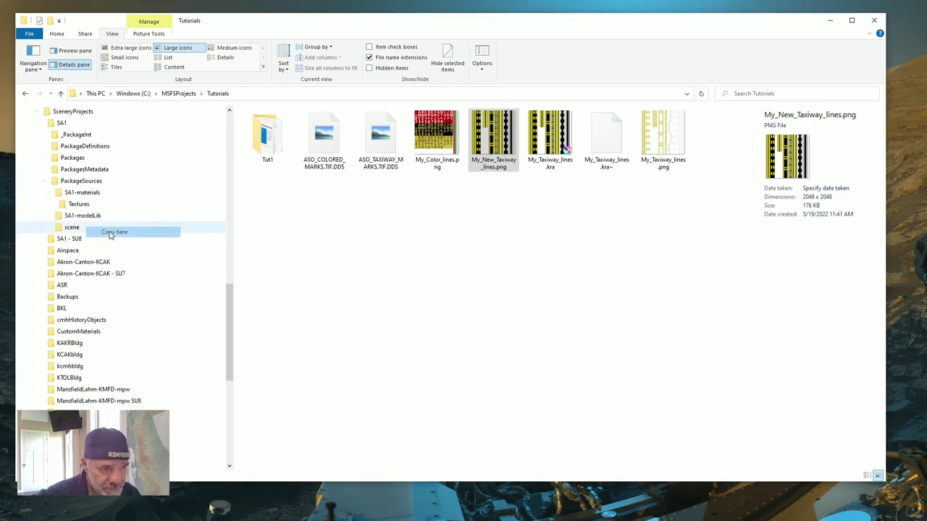
click(78, 204)
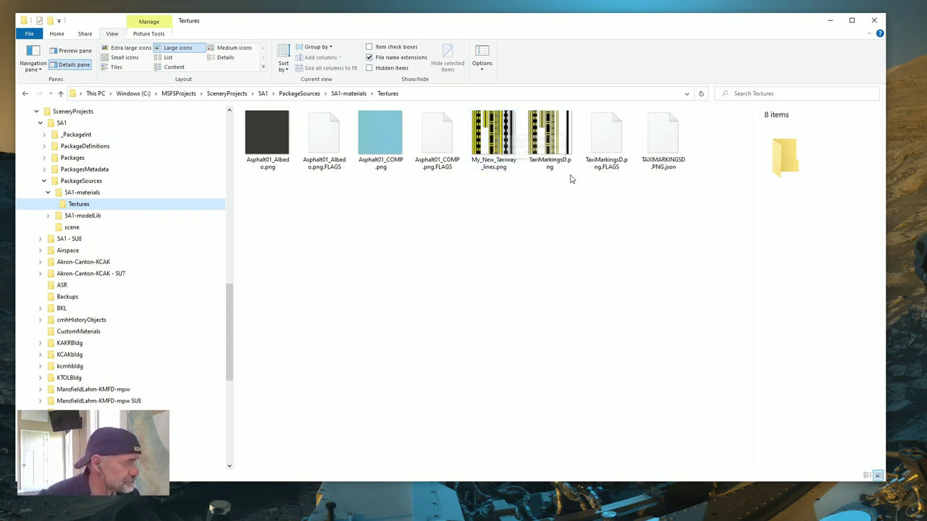
click(830, 20)
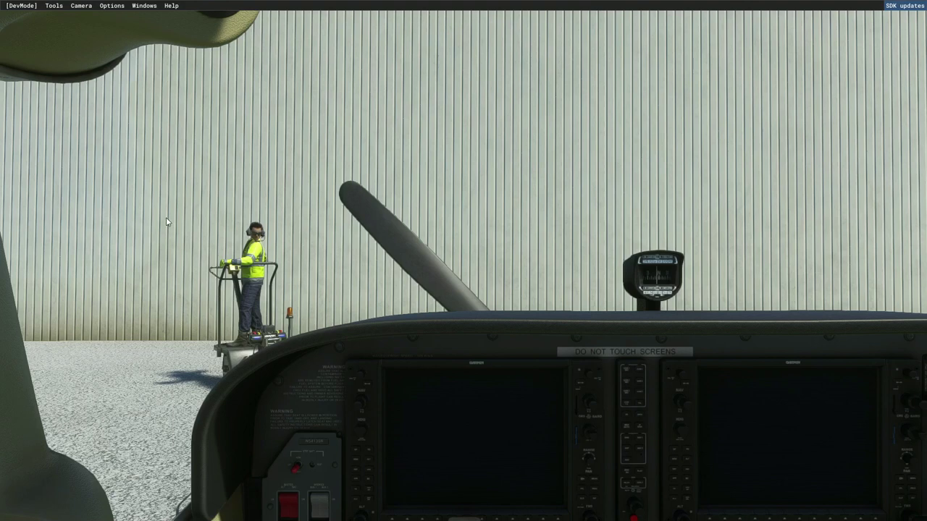
- Open the Project Editor from Tools and start opening an existing project
click(54, 8)
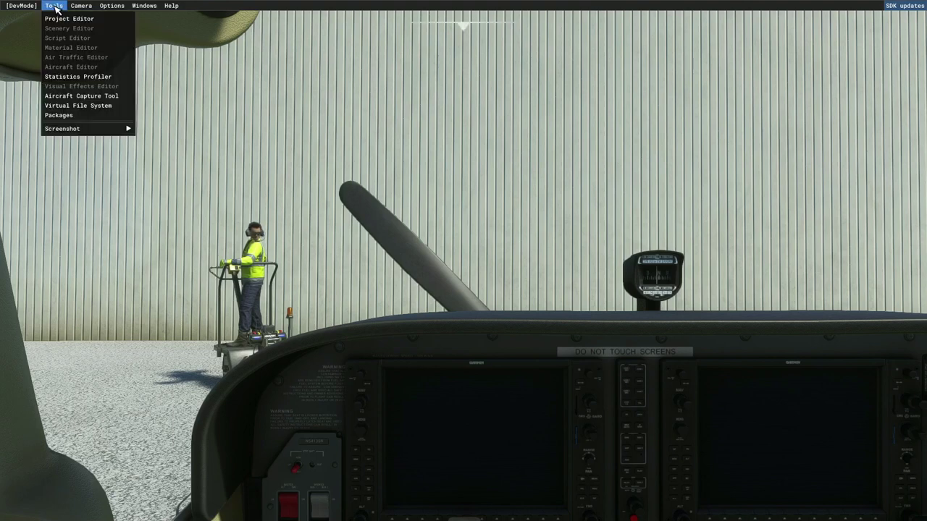
click(63, 22)
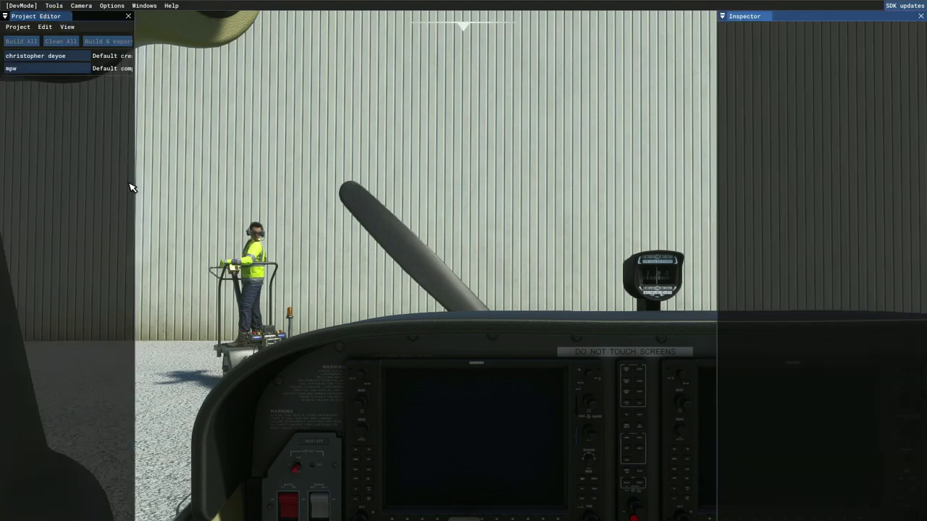
click(20, 28)
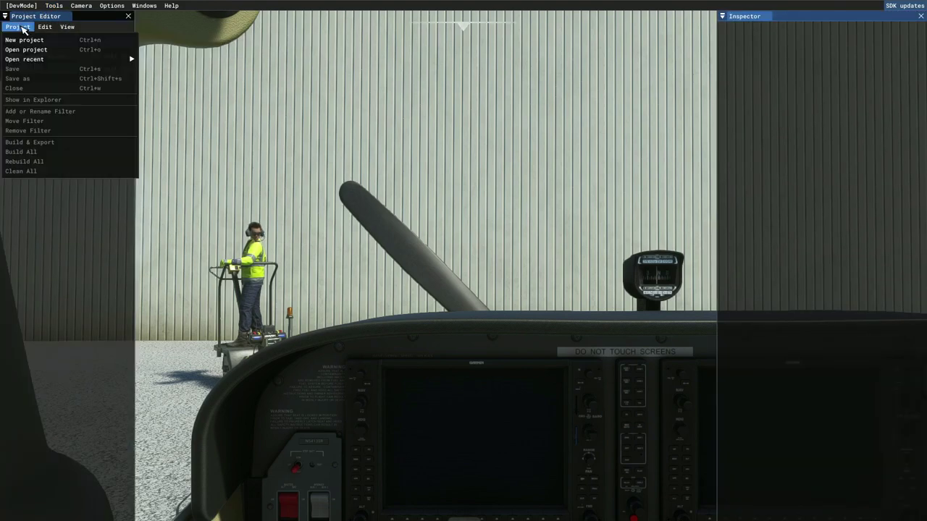
mouse_move(27, 59)
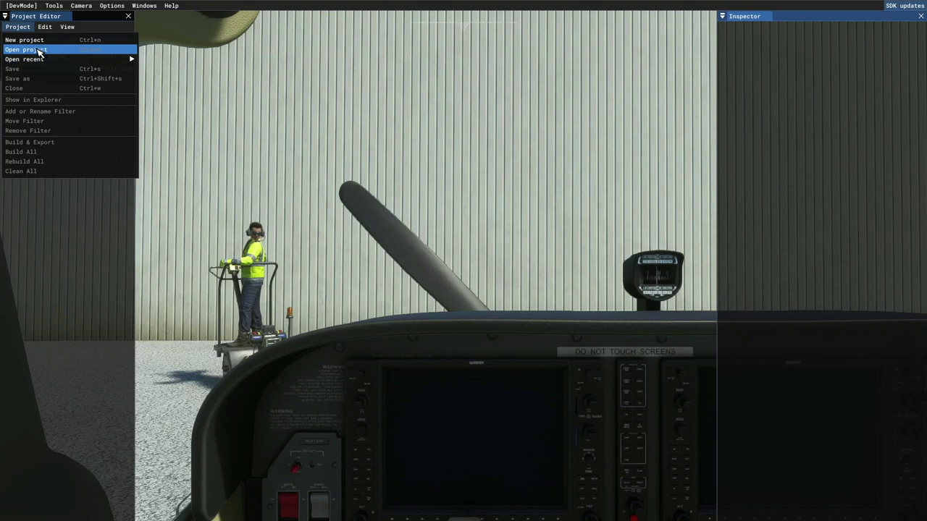
click(39, 50)
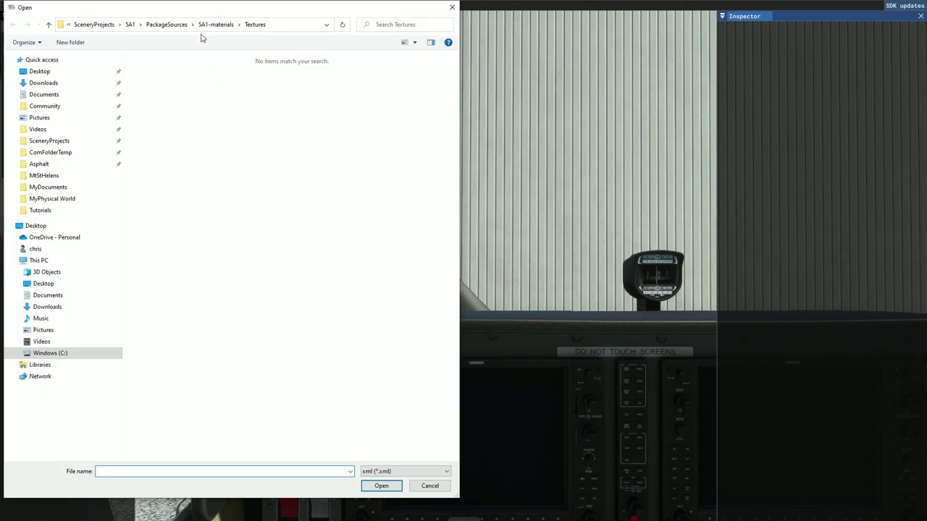
- Open 5a1-hur-ohio.xml from the 5A1 folder and select its 5a1-scene asset group
click(129, 24)
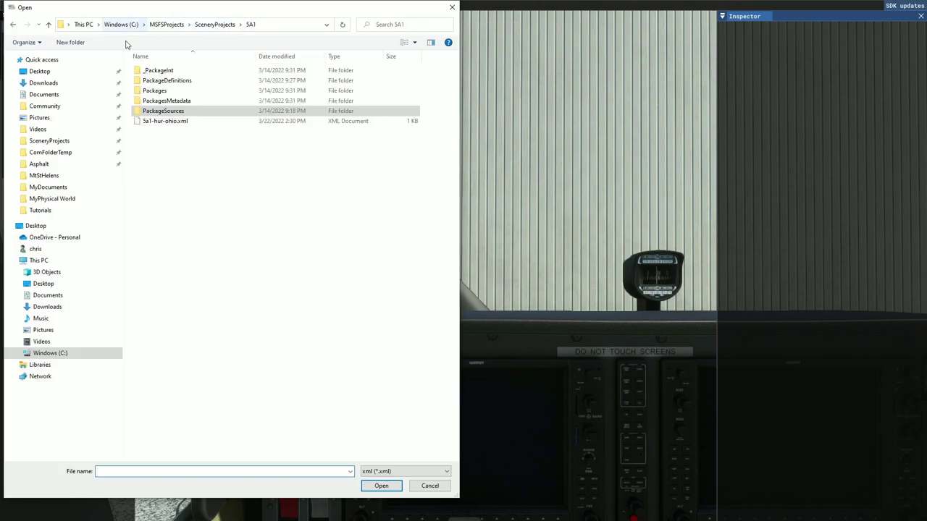
click(160, 121)
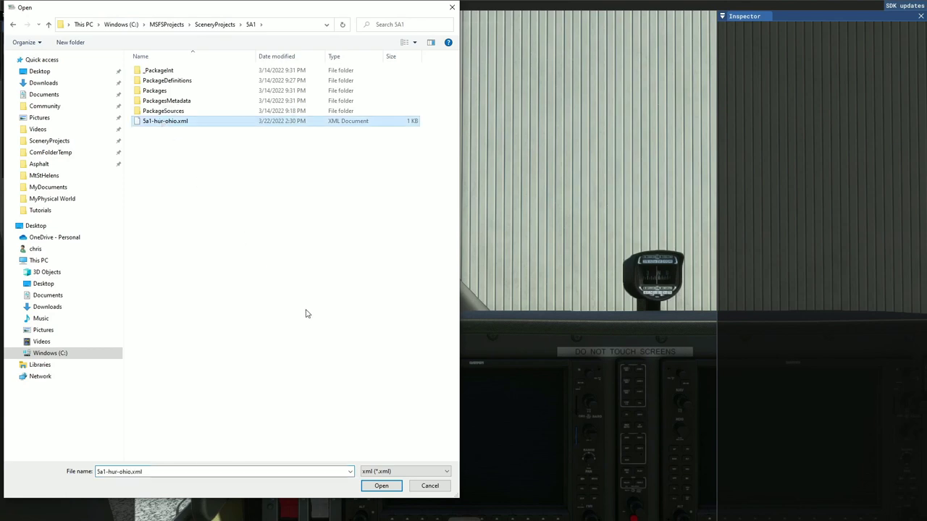
click(379, 486)
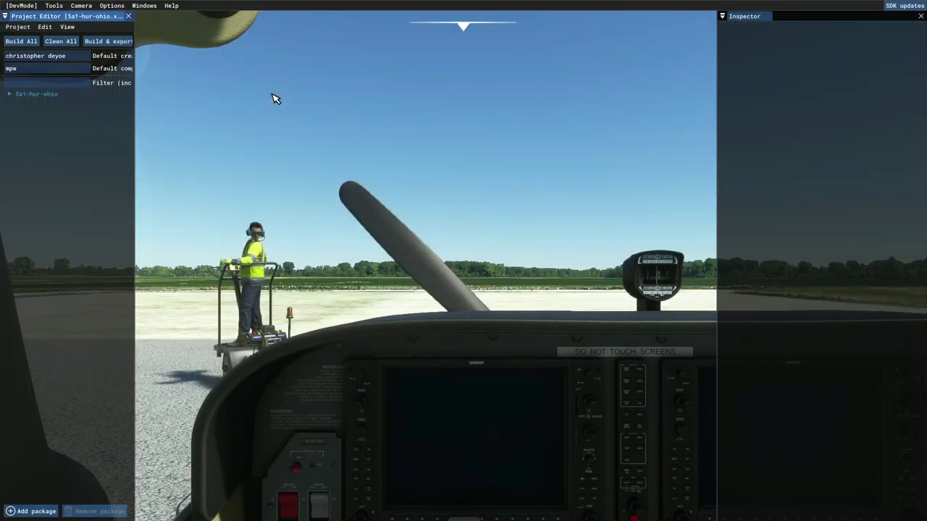
click(9, 95)
click(38, 123)
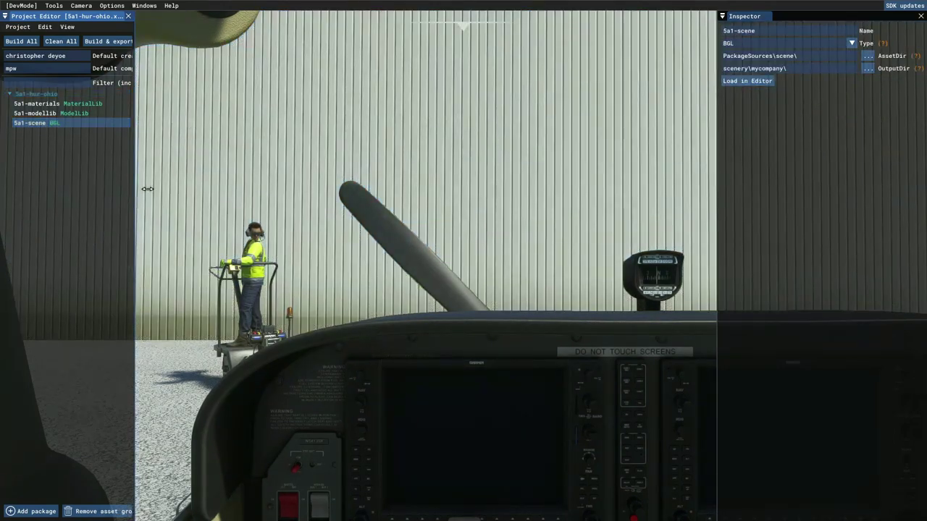
- Load the 5a1 scene in the editor, filter materials to 5a1-hur-ohio, and open the MaterialLib selector
click(746, 81)
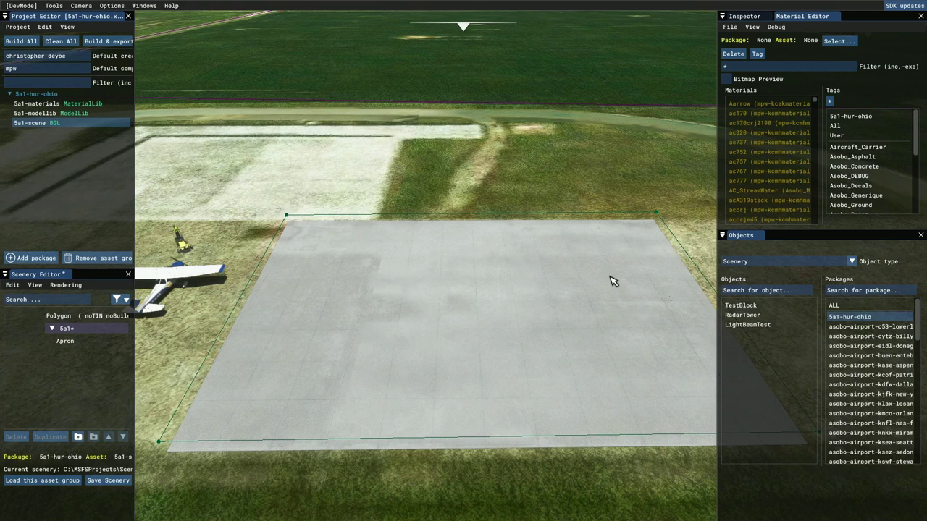
click(754, 200)
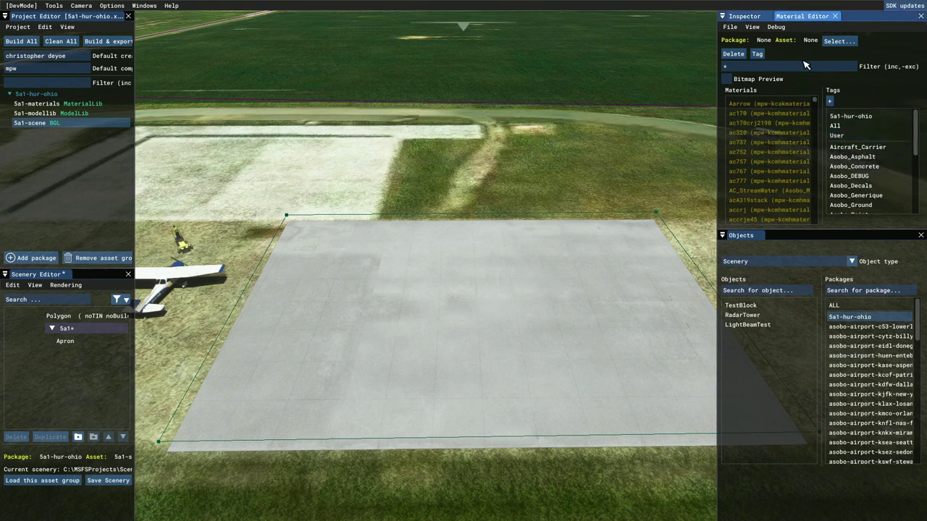
click(849, 115)
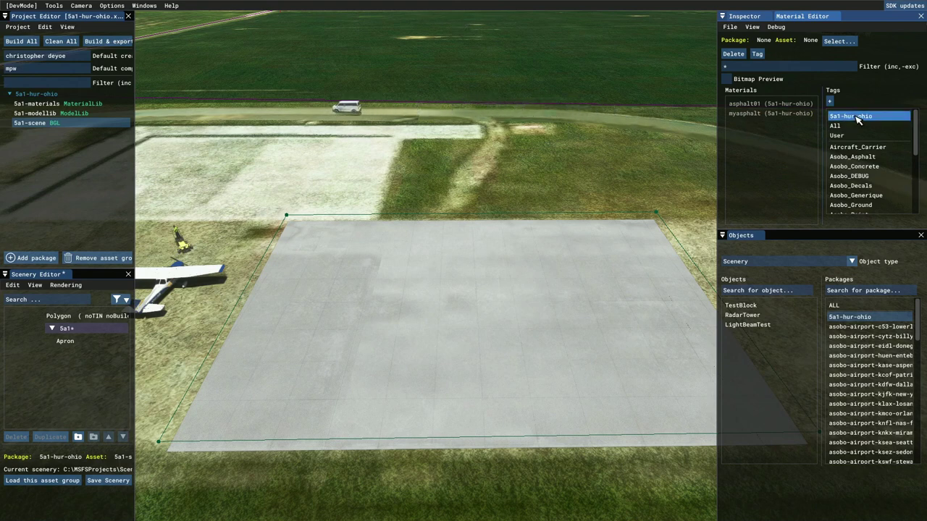
click(840, 41)
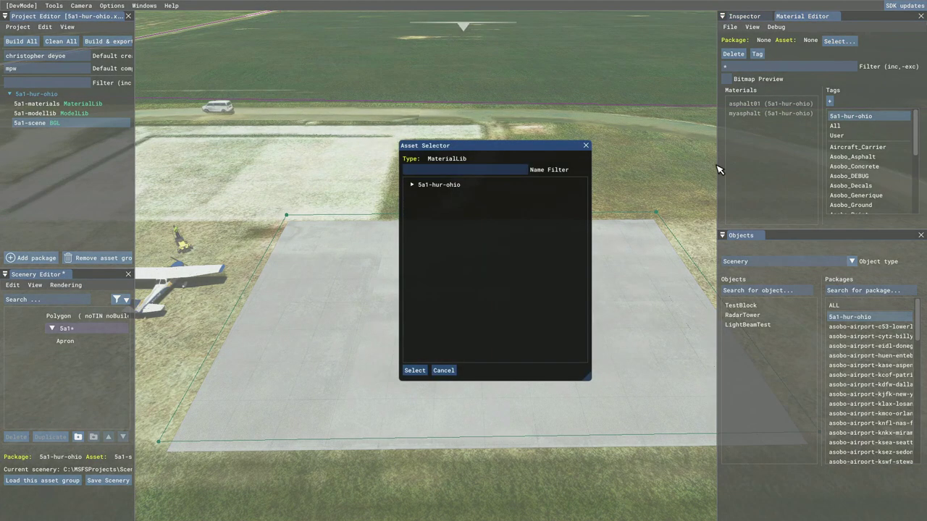
- Choose the 5a1-materials library from the 5a1-hur-ohio package
click(412, 185)
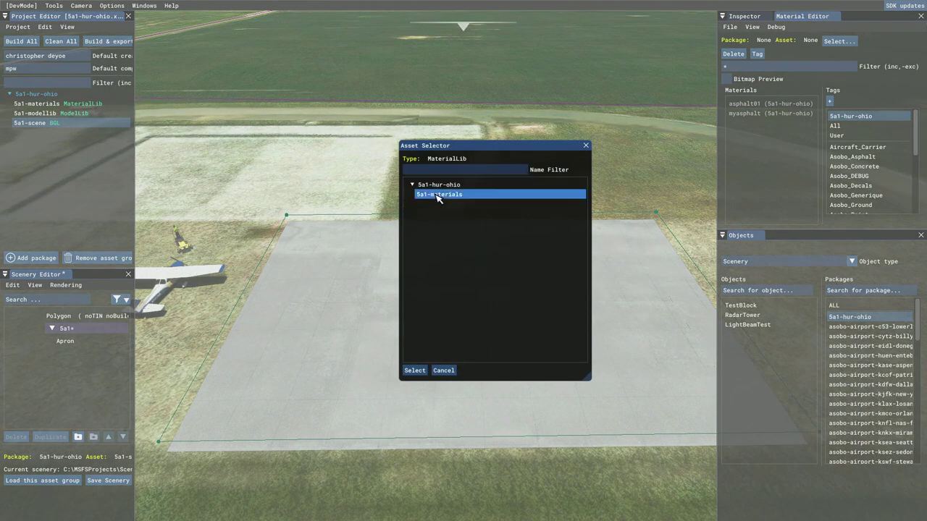
click(438, 196)
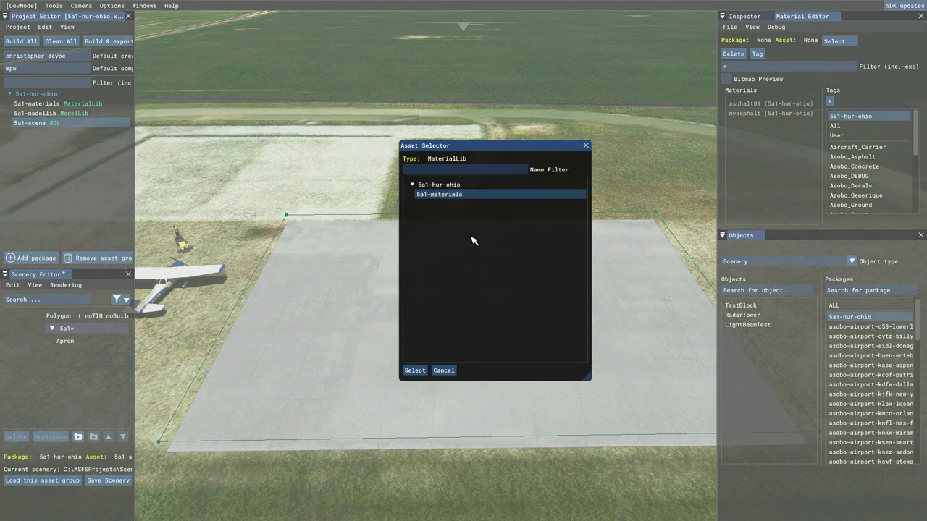
click(420, 371)
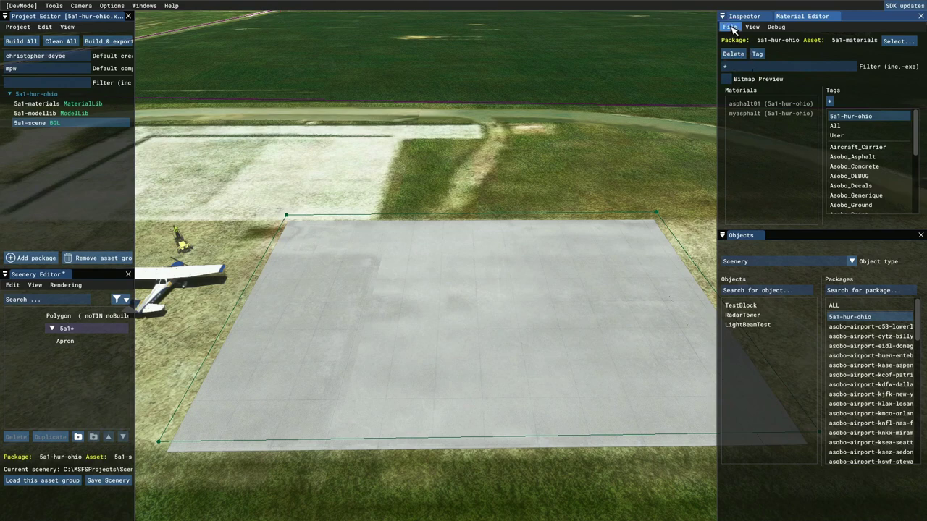
- Create a new material named NewLines and begin picking its Albedo texture file
click(732, 29)
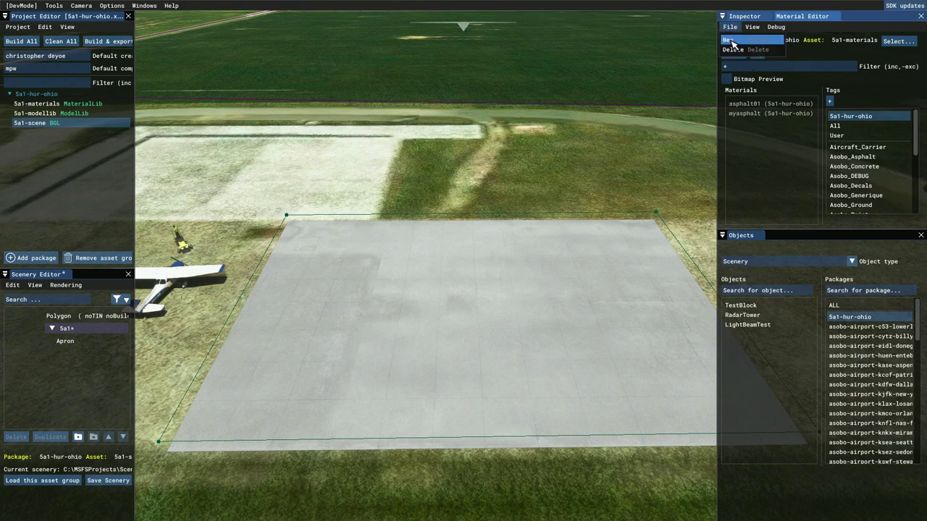
click(731, 41)
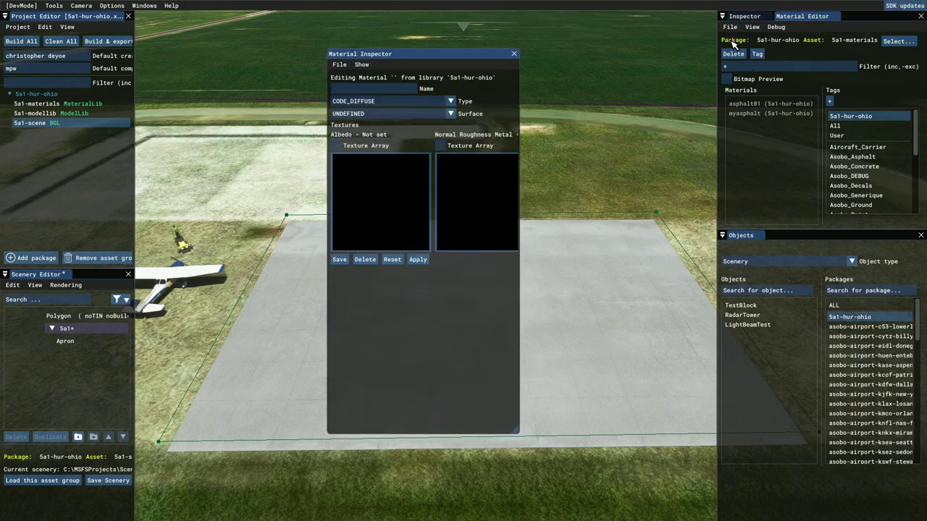
click(348, 90)
text(NewLines)
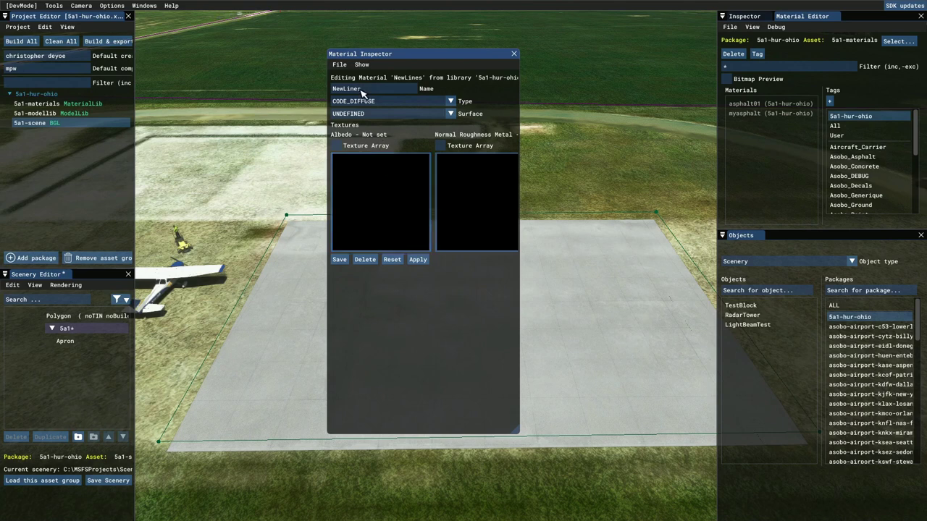
click(376, 205)
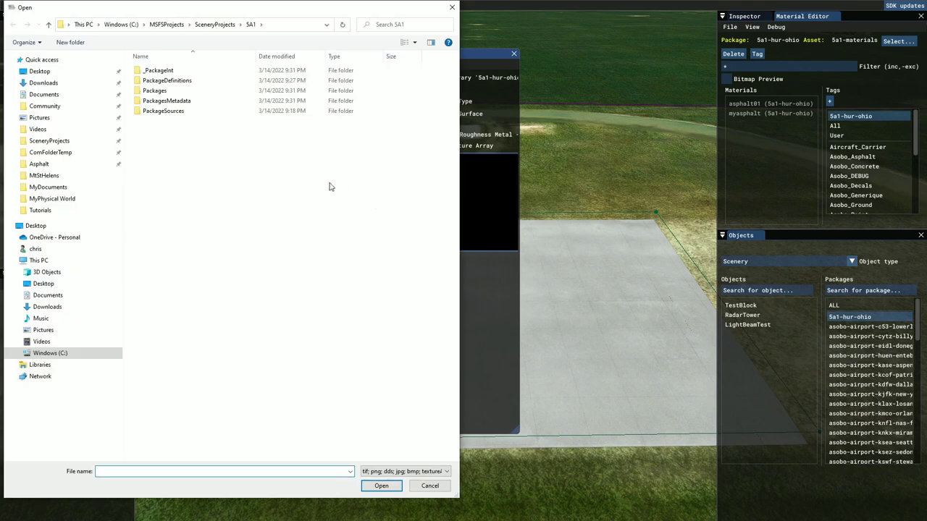
- Set My_New_Taxiway_lines.png from PackageSources > 5A1-materials > Textures as the albedo texture
double_click(162, 112)
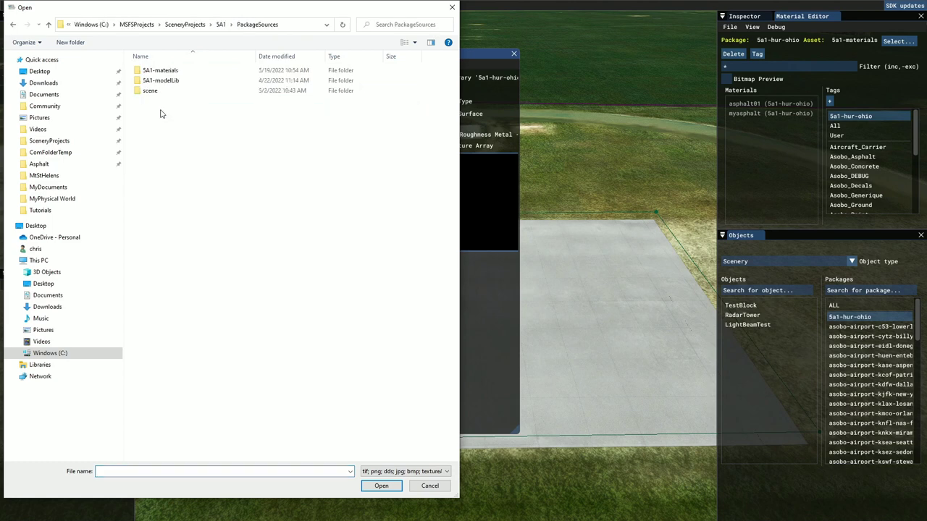
double_click(162, 73)
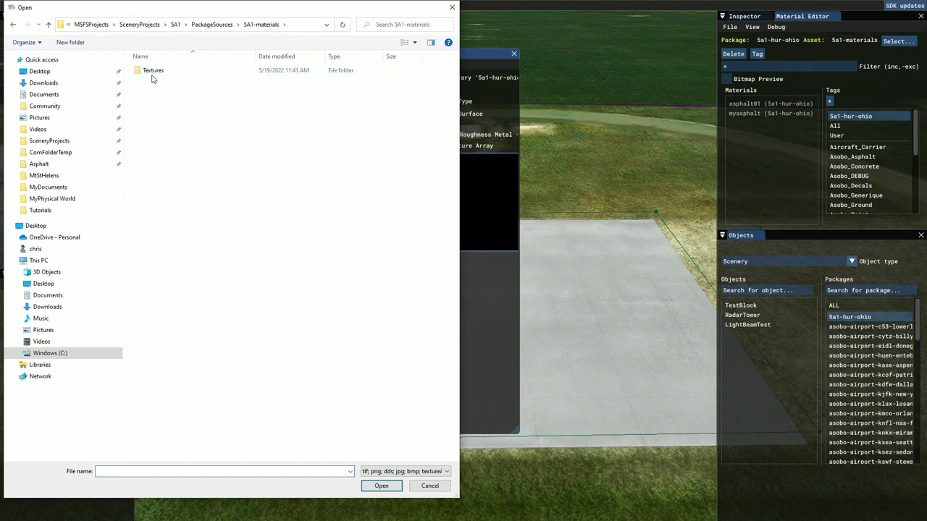
double_click(153, 77)
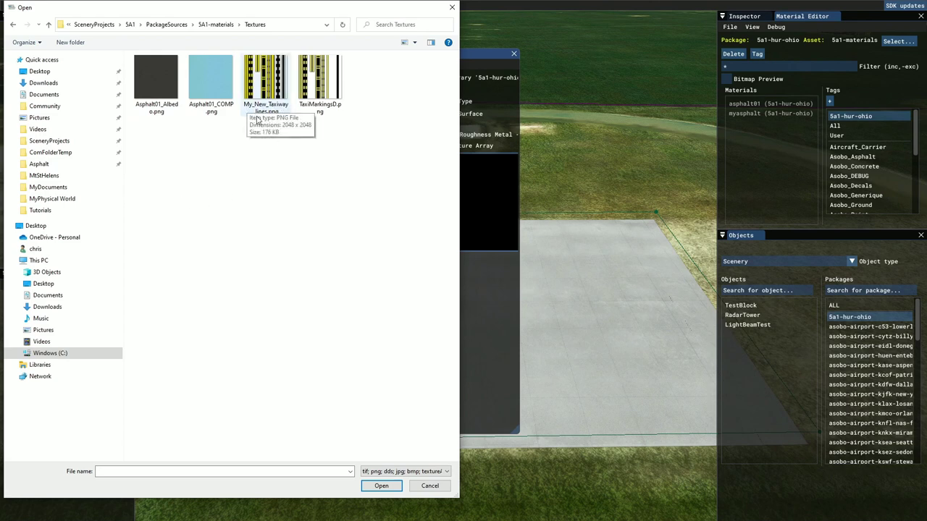
click(268, 90)
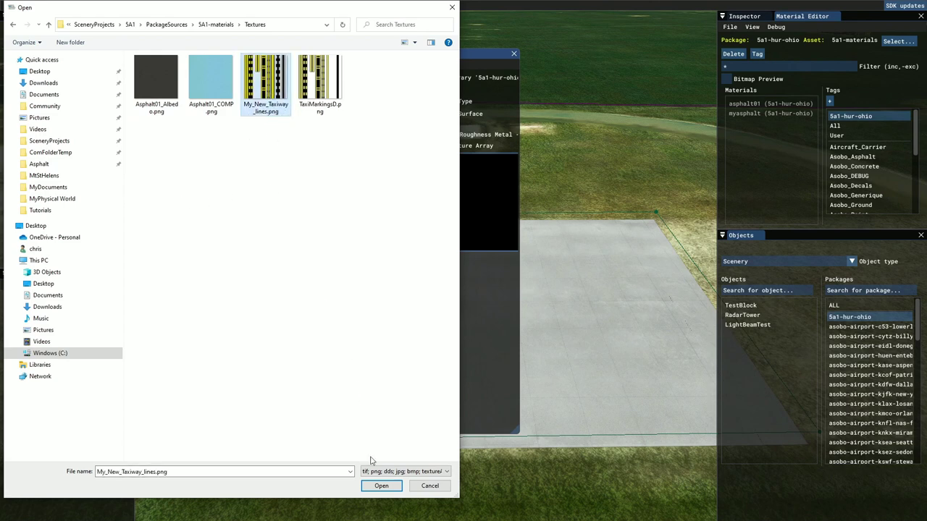
click(381, 486)
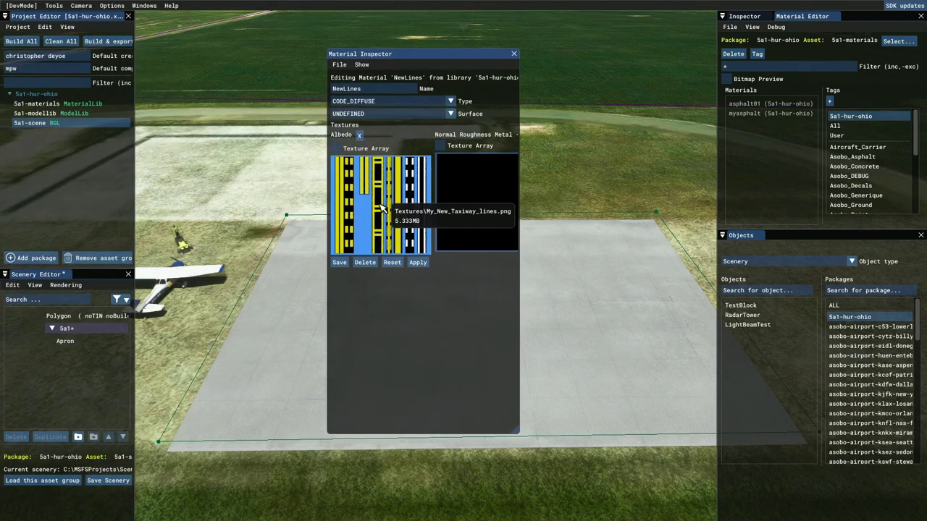
- Save the NewLines material and close the Material Inspector
click(339, 262)
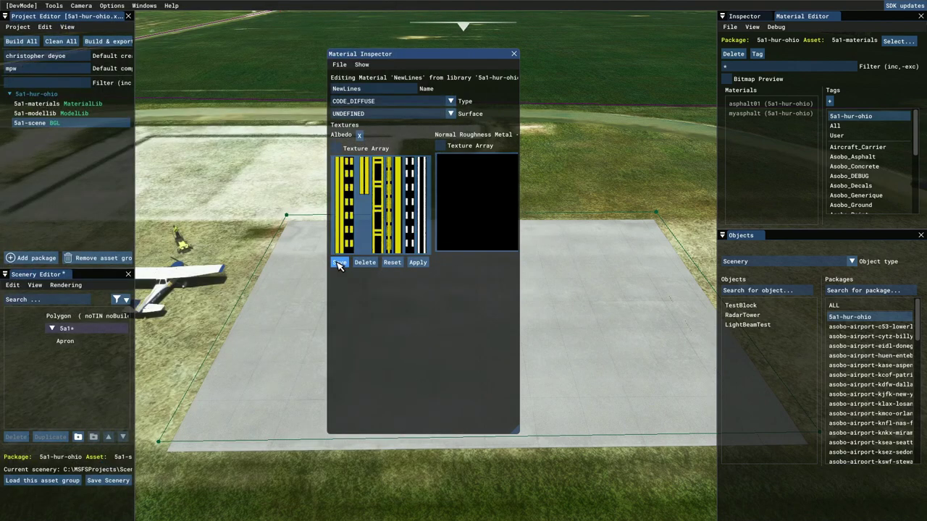
click(753, 113)
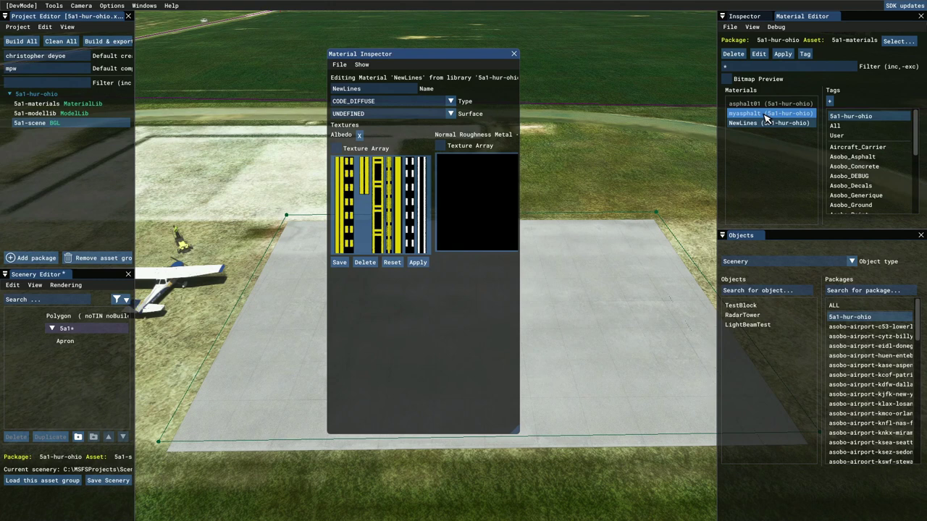
click(513, 54)
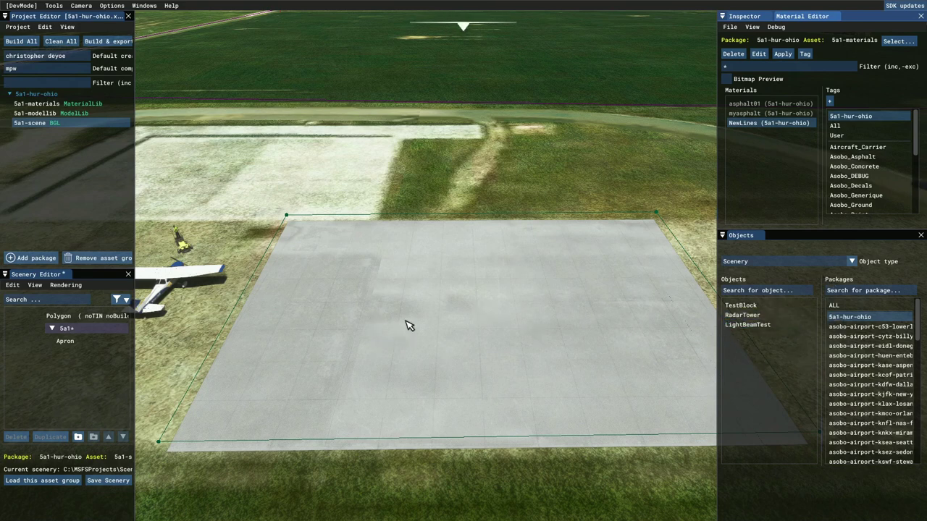
- Draw a PaintedLine from the apron's lower left to a point farther up the apron
click(834, 264)
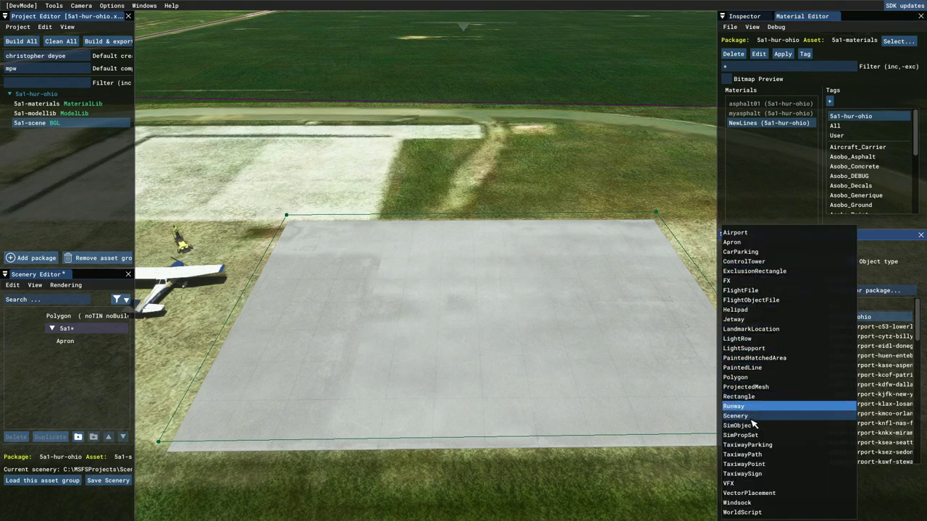
click(746, 368)
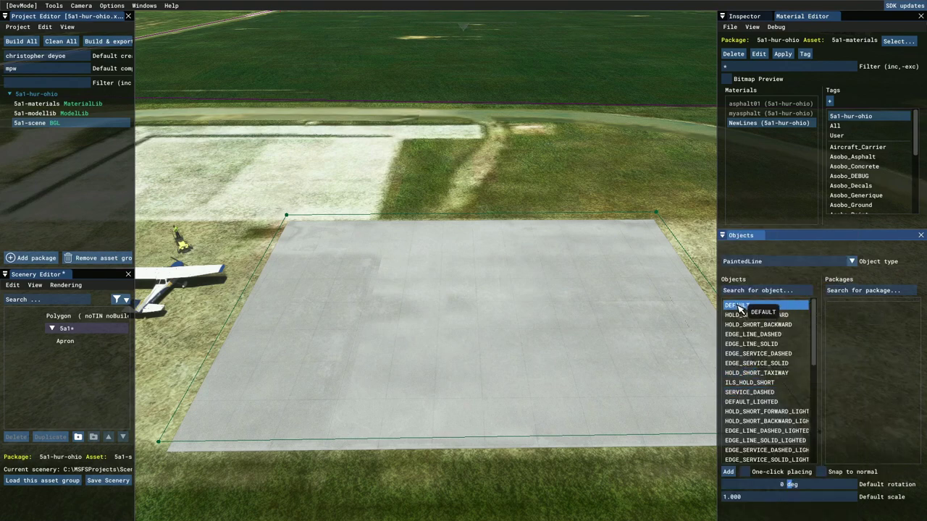
click(729, 472)
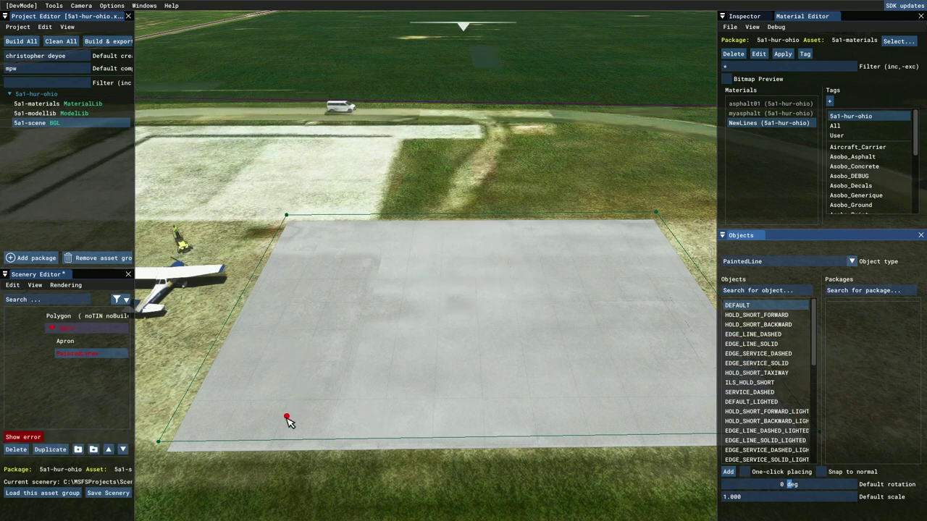
click(285, 418)
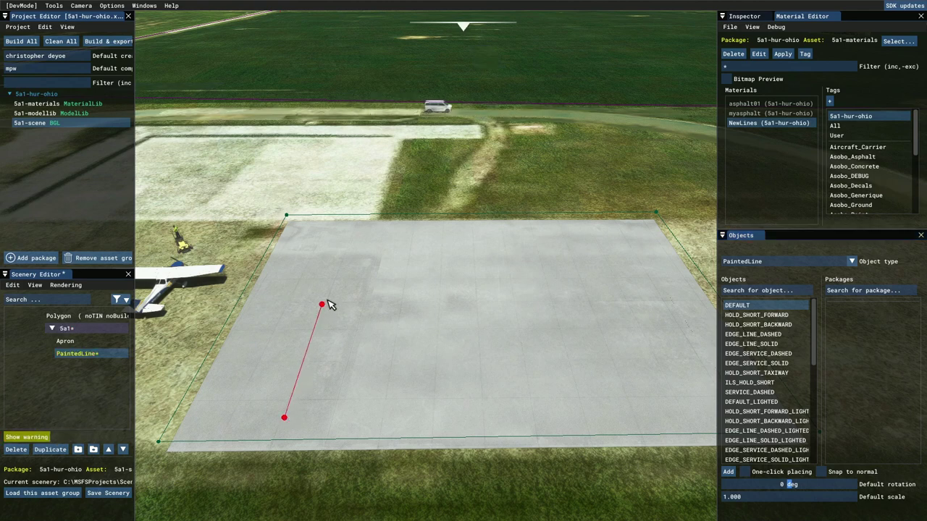
double_click(346, 250)
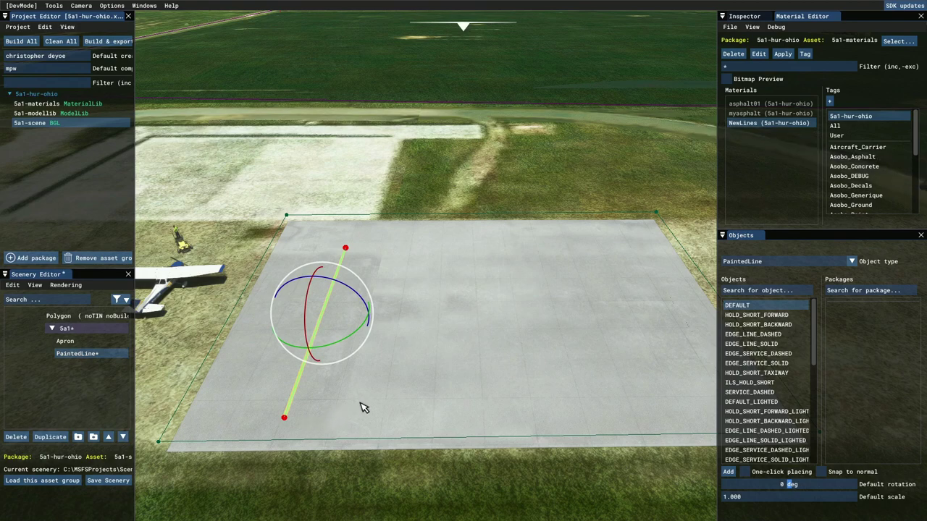
- Zoom and turn the camera to look along the new line, then pull back
scroll(349, 410, up, 5)
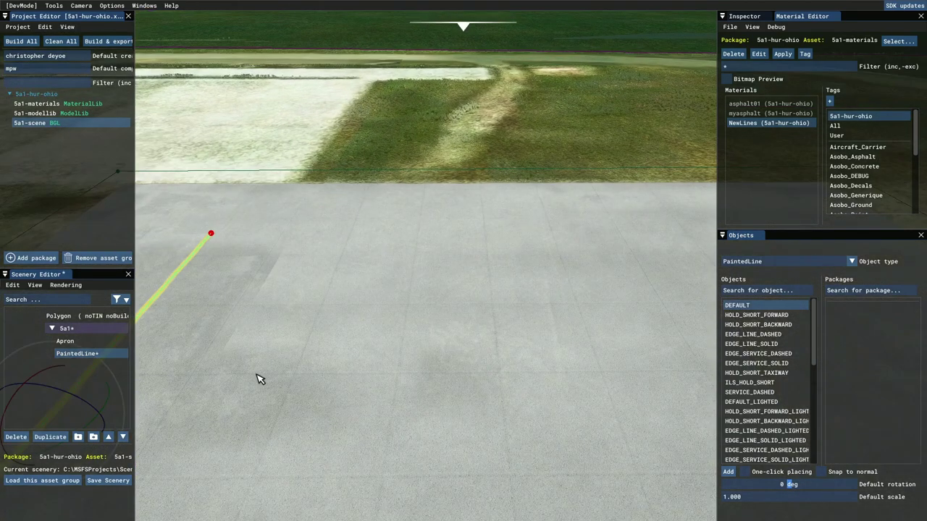
scroll(265, 379, down, 5)
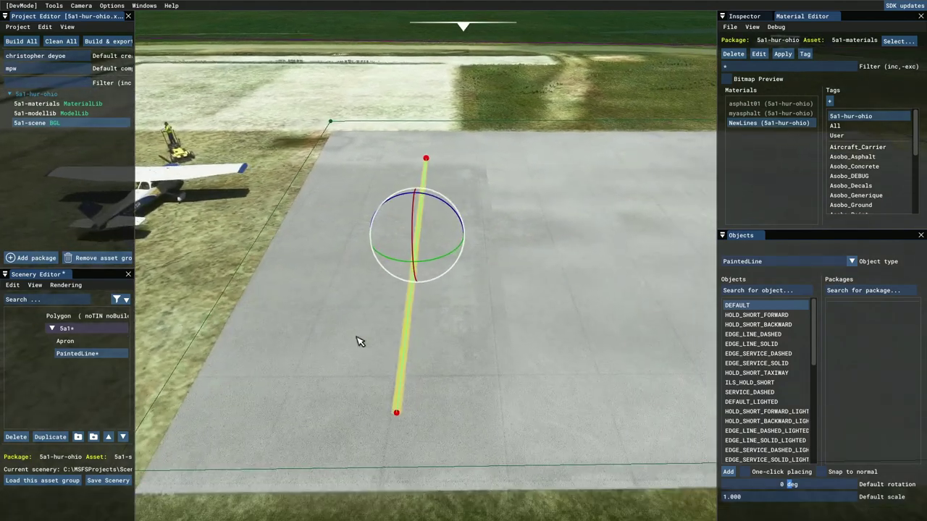
scroll(358, 342, up, 6)
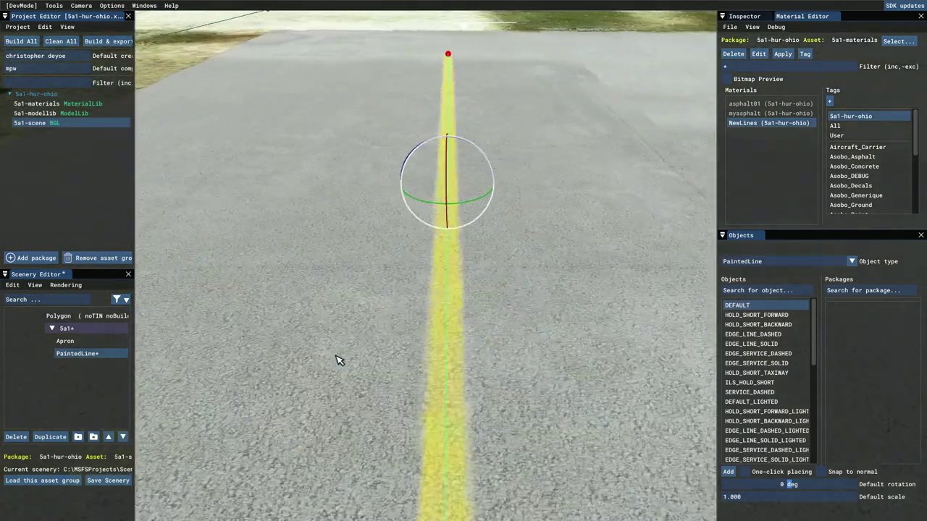
mouse_move(337, 360)
right_down()
mouse_move(331, 352)
mouse_move(397, 361)
right_up()
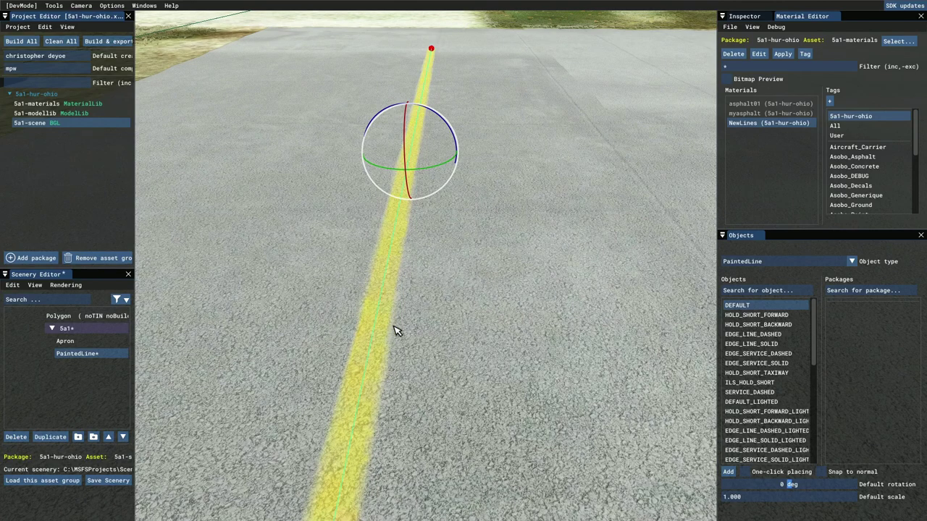
key(s)
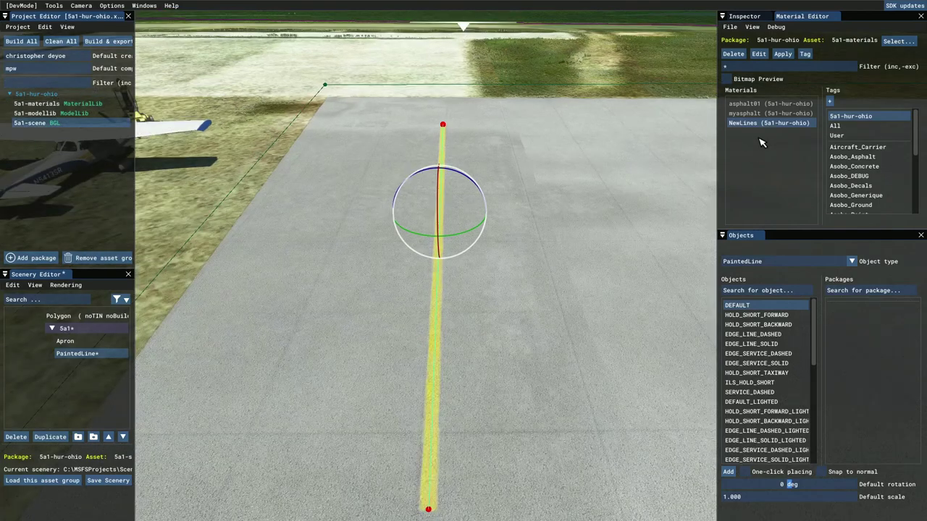
- Drag NewLines onto the painted line's Optional material slot in Properties
right_click(438, 318)
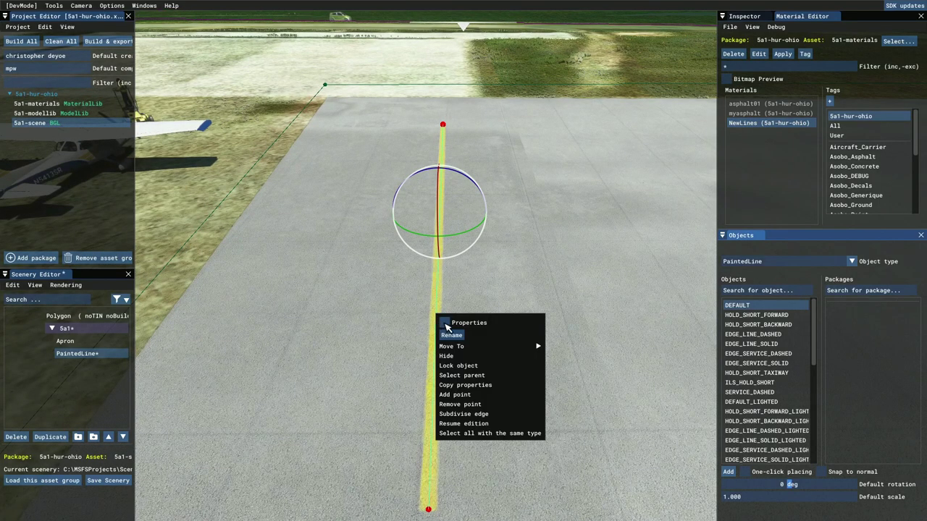
click(448, 324)
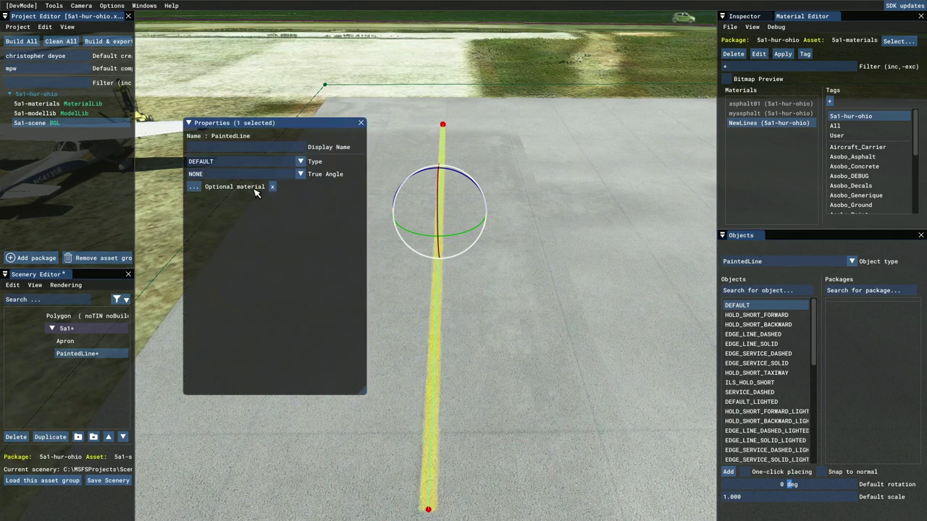
click(749, 124)
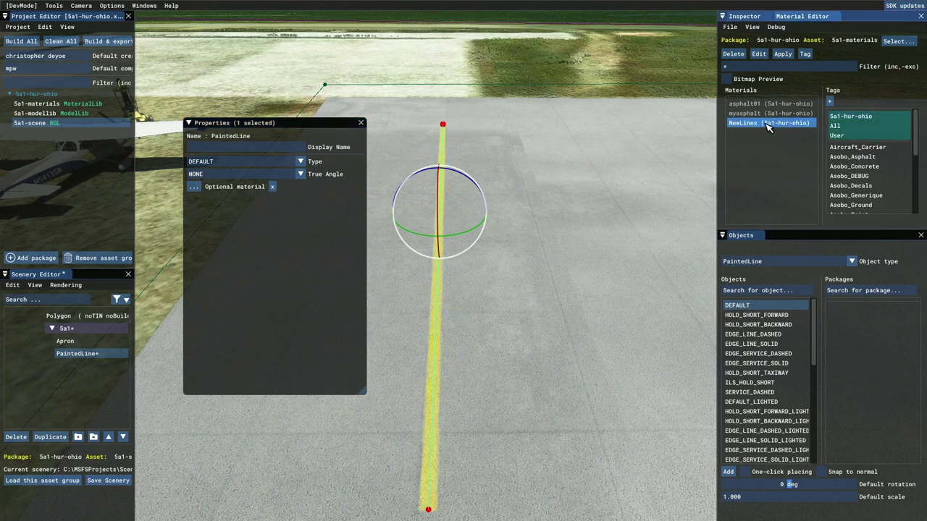
mouse_move(758, 125)
mouse_down()
mouse_move(688, 149)
mouse_move(420, 187)
mouse_move(251, 200)
mouse_move(196, 190)
mouse_up()
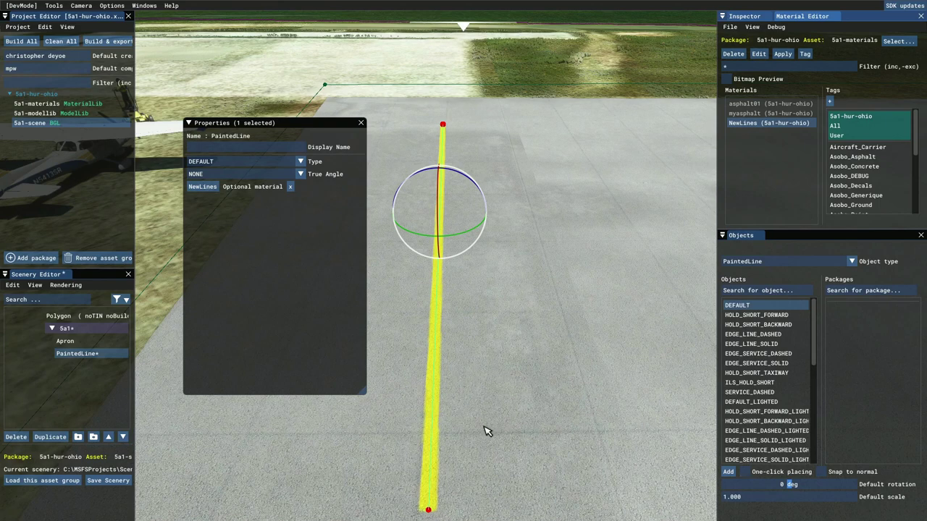
- Move the camera around to check the yellow stripe, then close Properties
scroll(437, 452, up, 3)
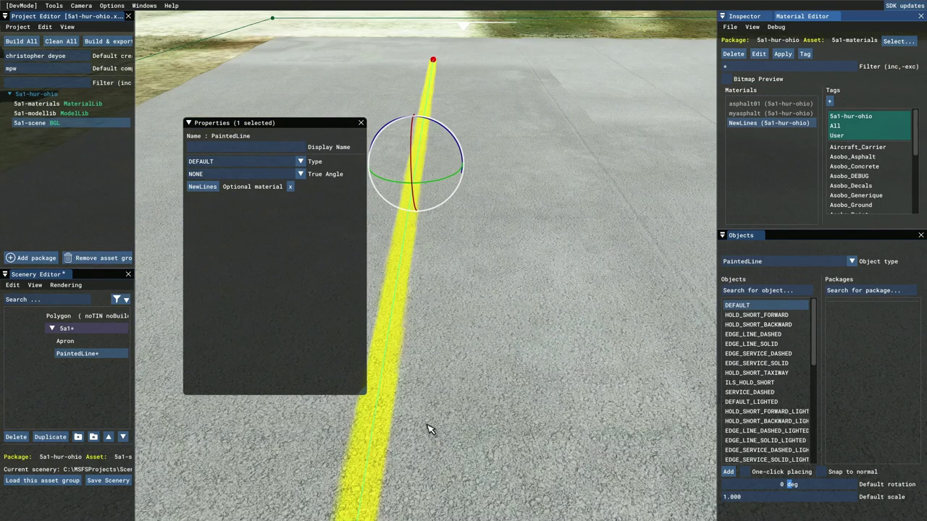
scroll(420, 352, down, 2)
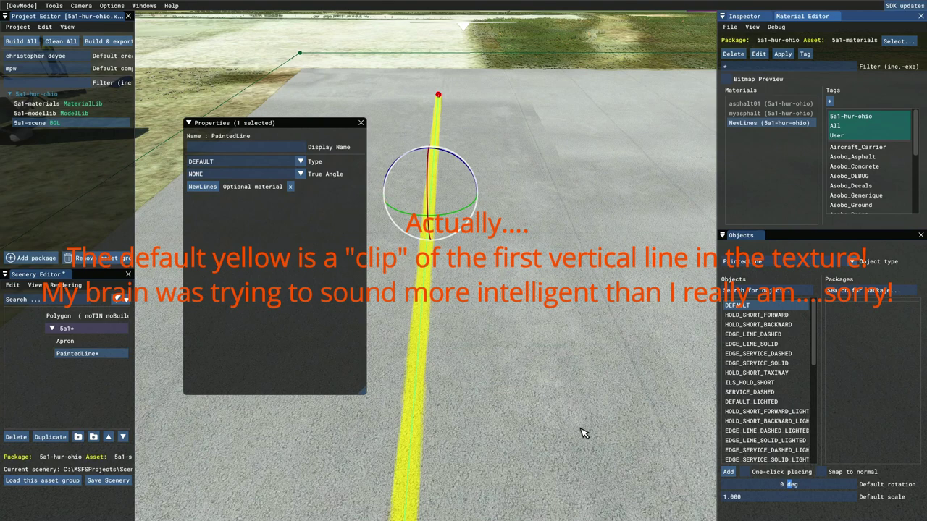
key(d)
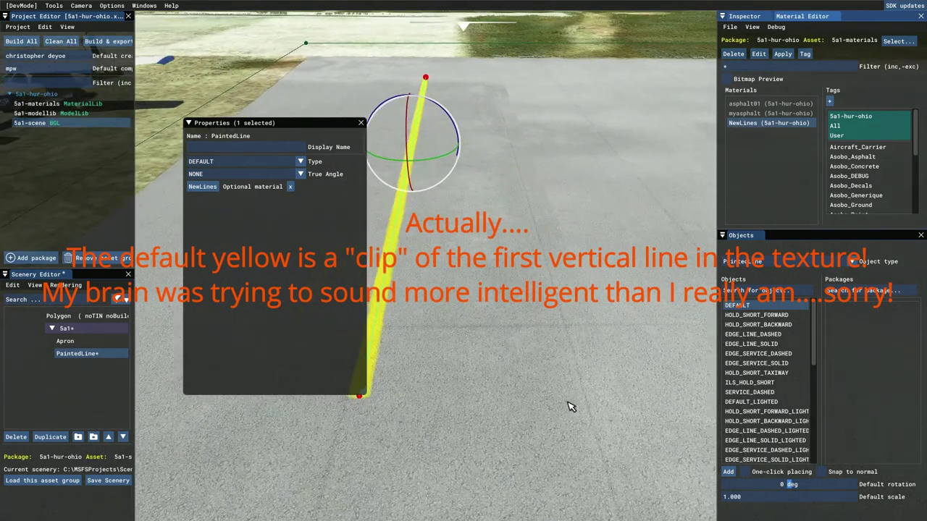
key(s)
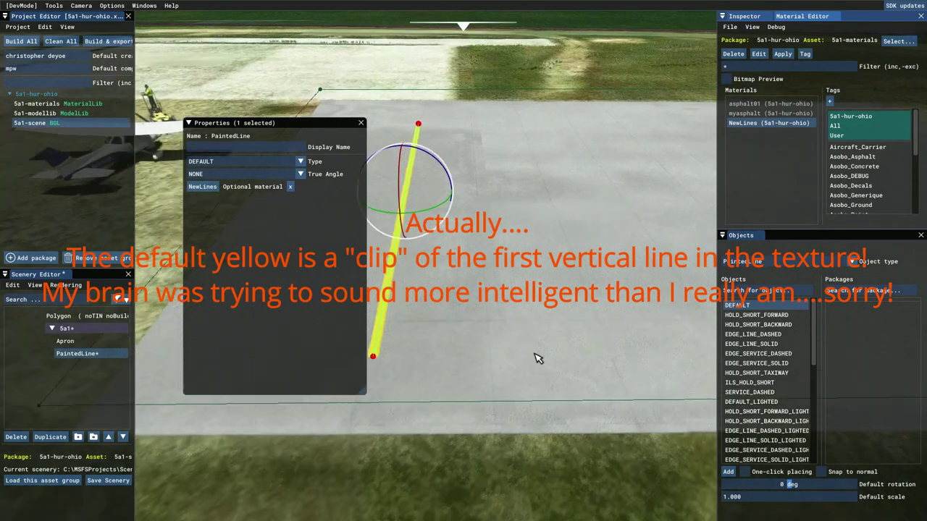
key(a)
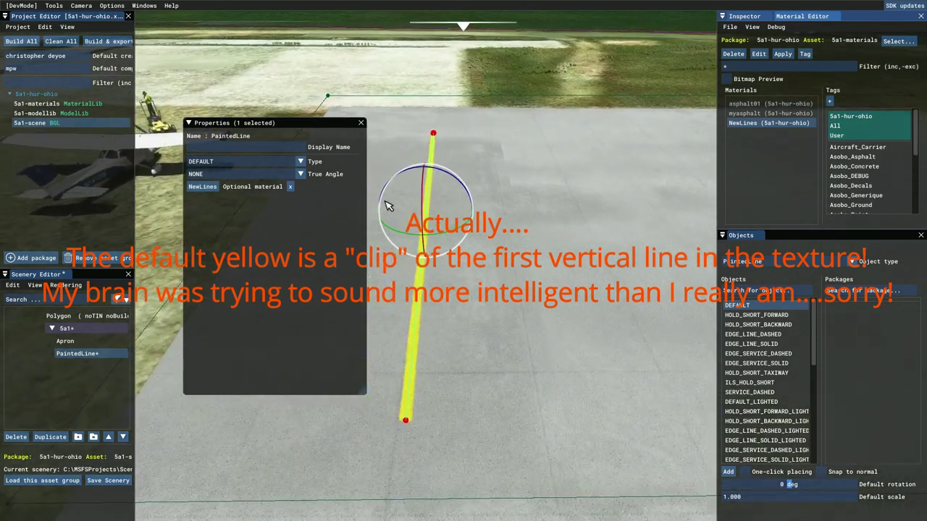
click(360, 123)
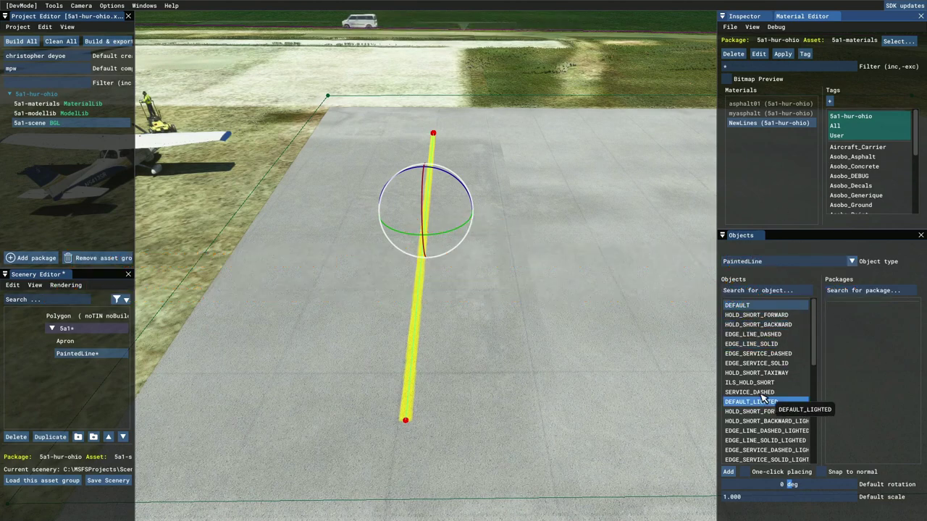
- Draw a HOLD_SHORT_FORWARD painted line from the apron's near side to its far edge
click(761, 316)
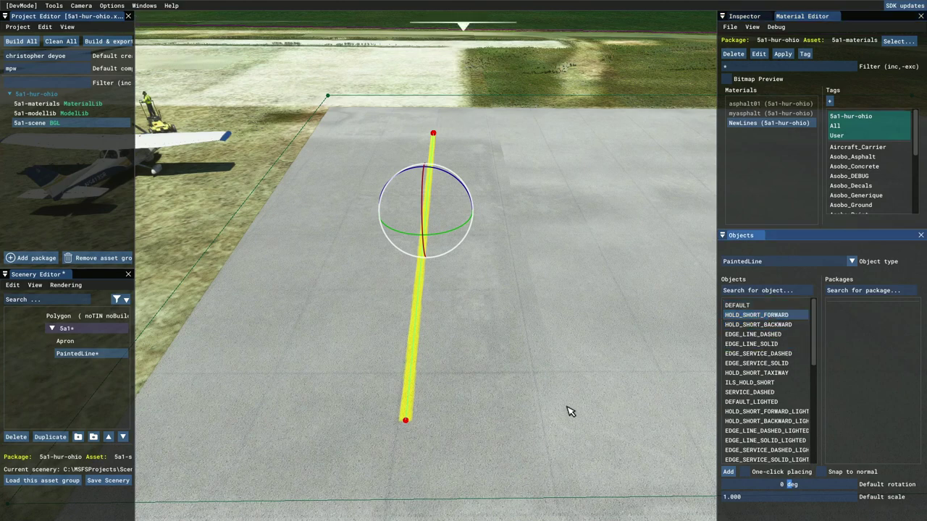
click(727, 471)
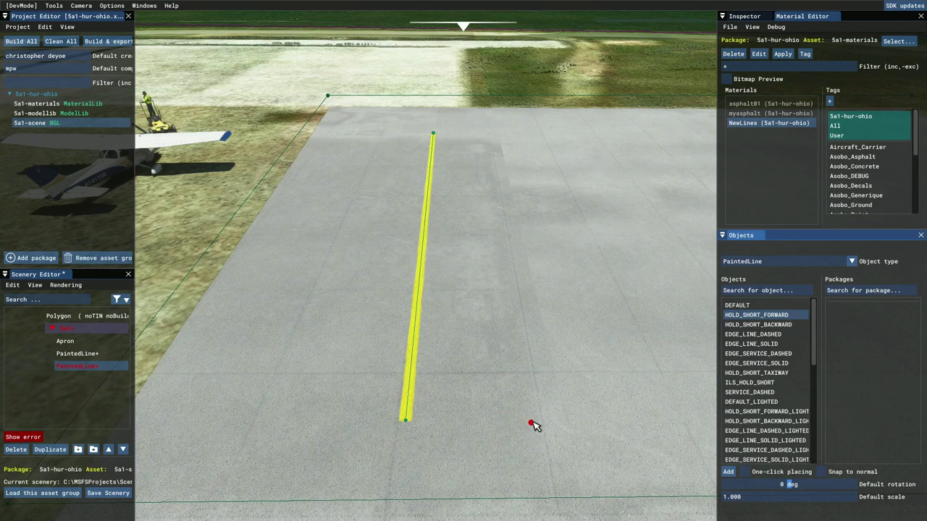
click(531, 419)
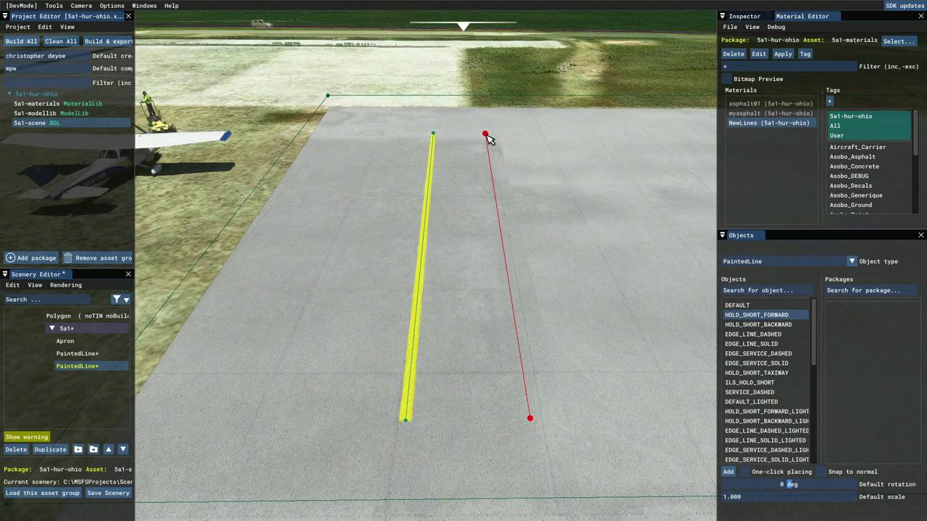
click(485, 135)
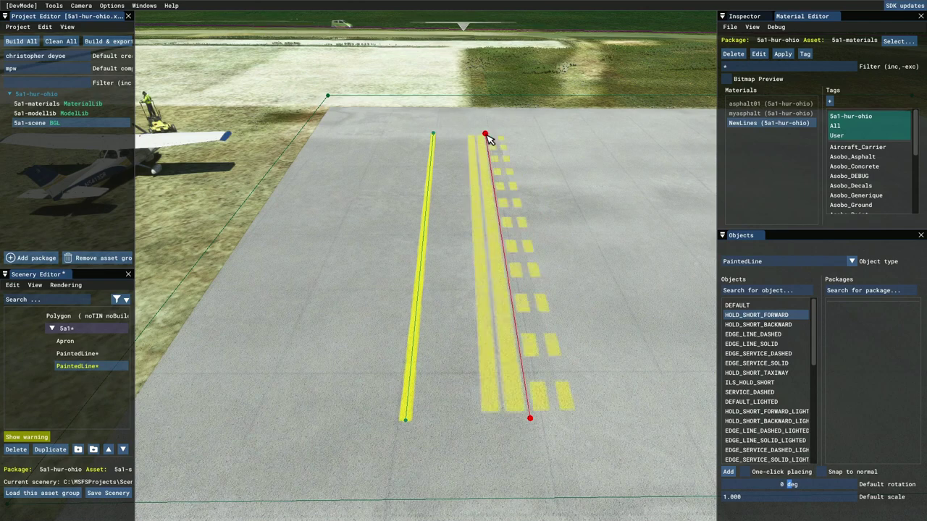
right_click(497, 235)
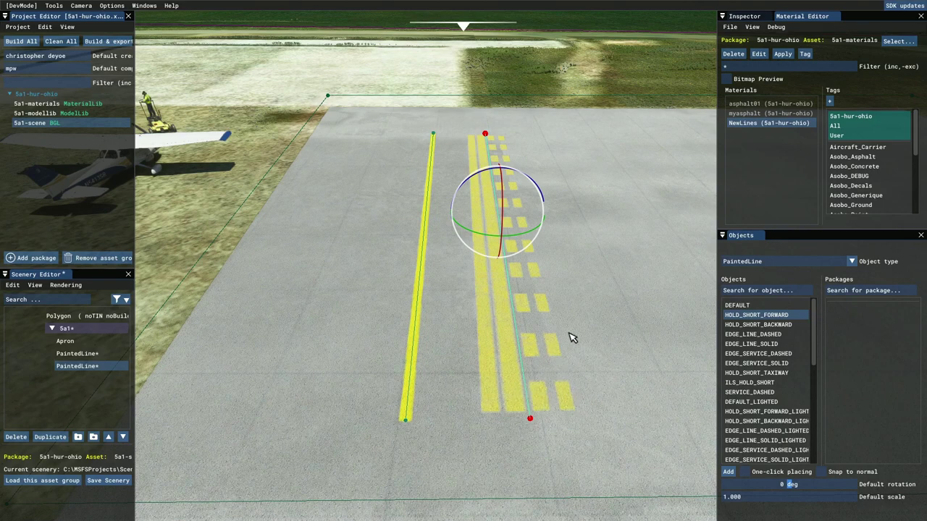
- Assign NewLines as the hold-short line's Optional material, close Properties, and fly the camera to inspect it
right_click(499, 224)
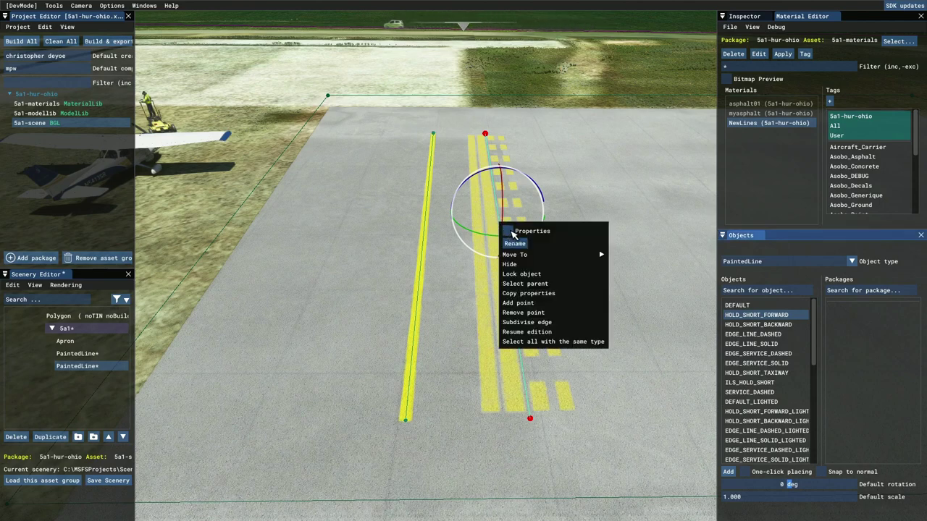
click(529, 231)
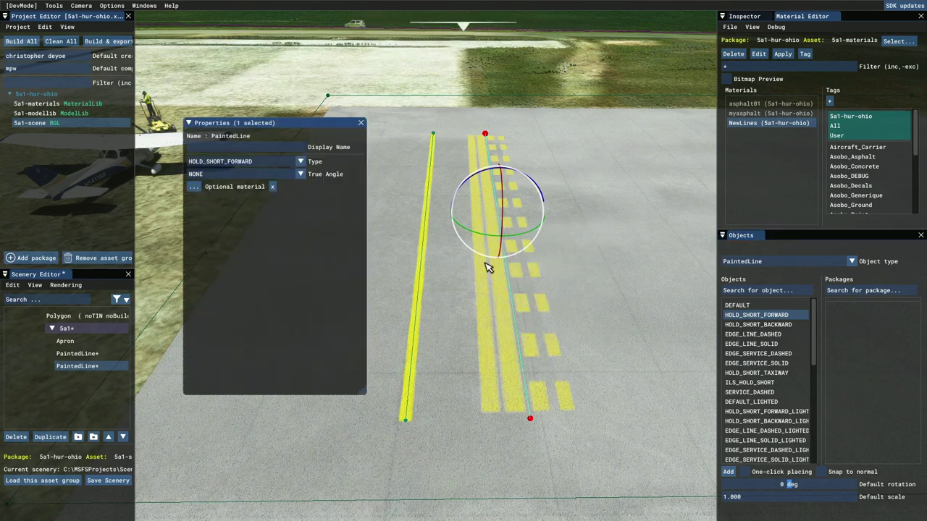
click(793, 124)
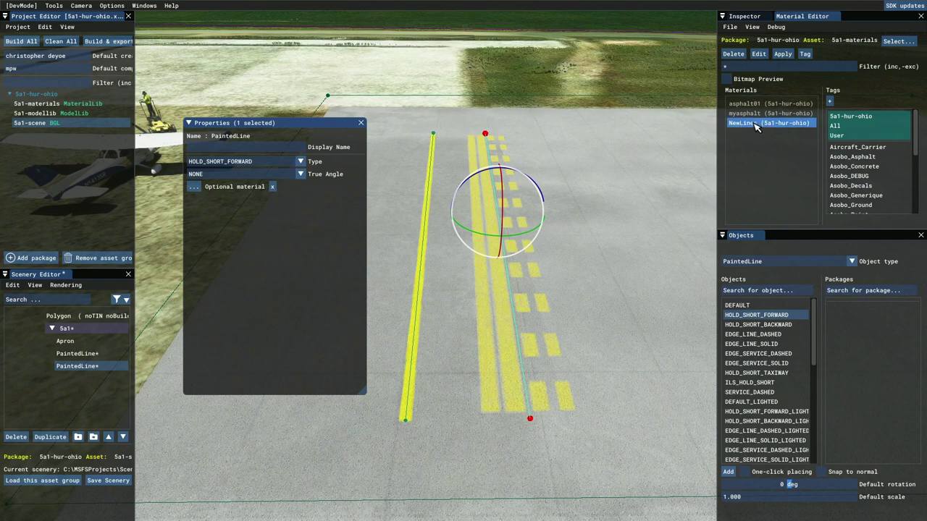
drag(755, 127, 196, 192)
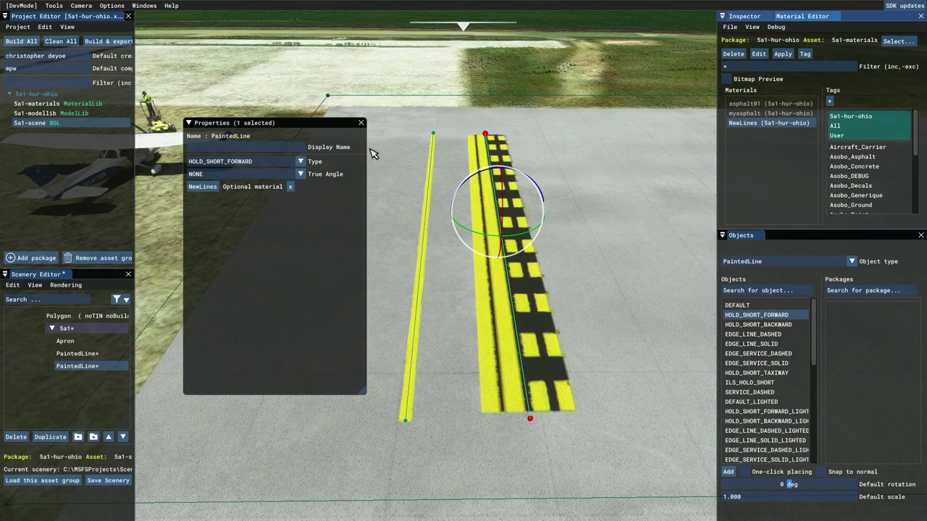
click(360, 123)
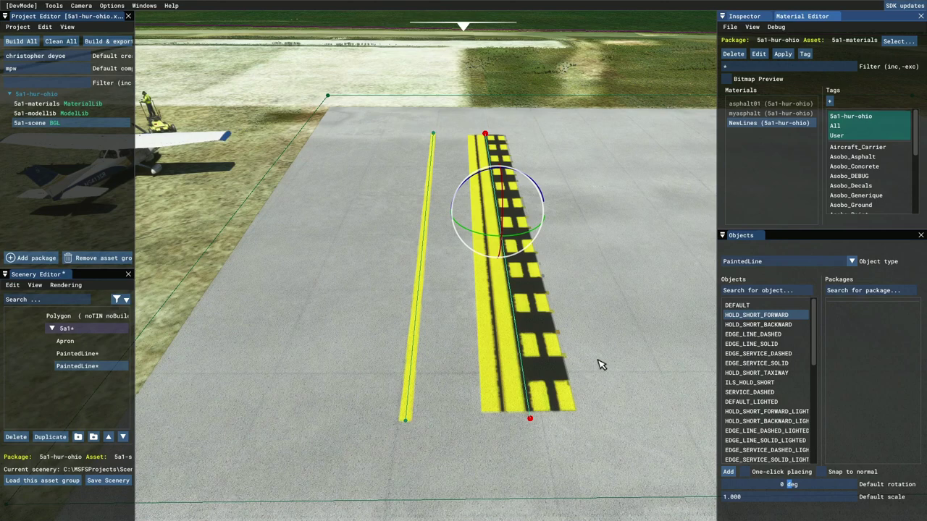
key(d)
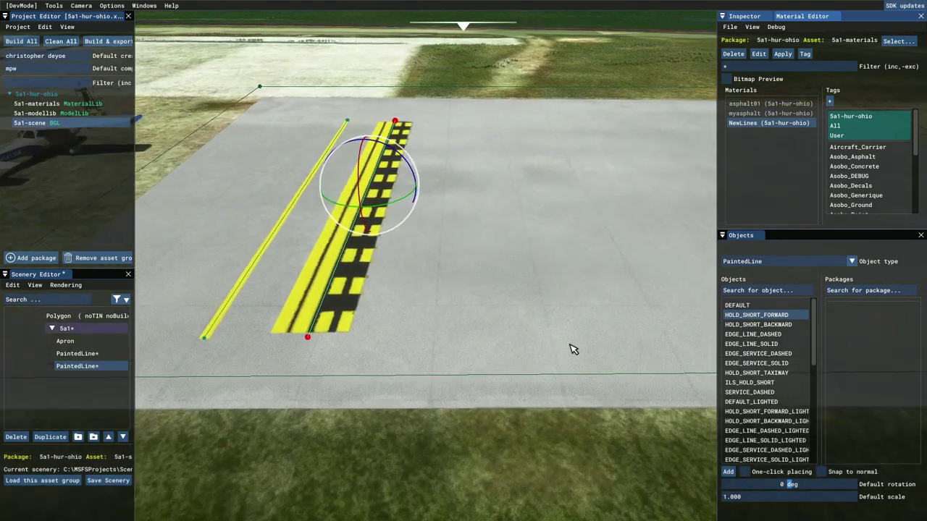
key(w)
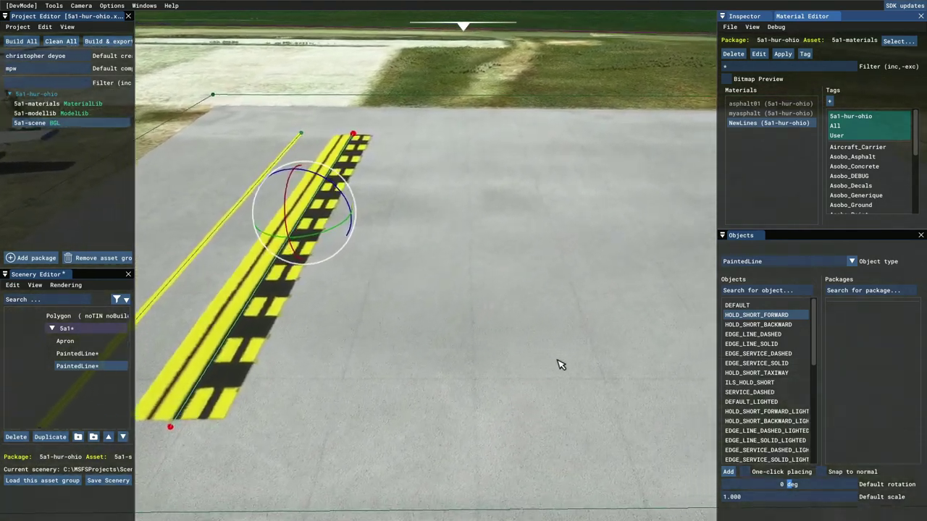
key(d)
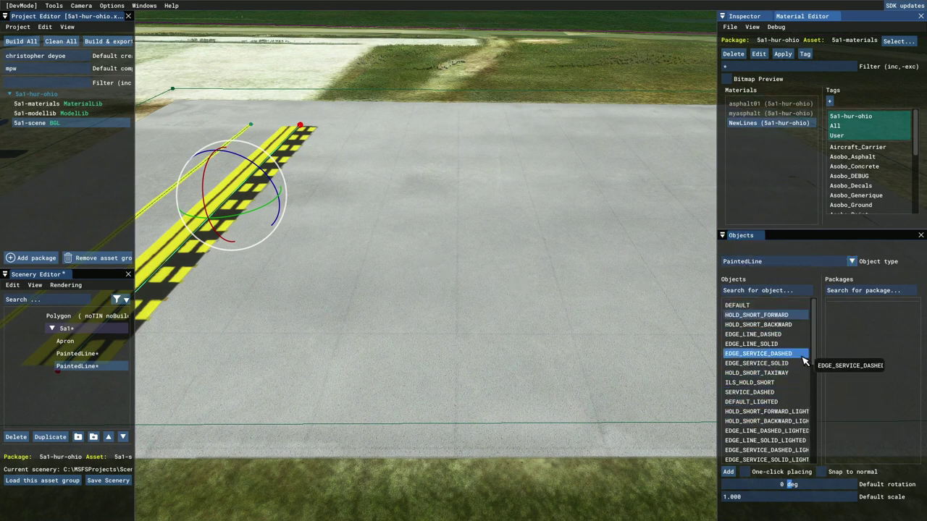
- Draw an EDGE_SERVICE_DASHED painted line up to the apron's far edge
click(760, 354)
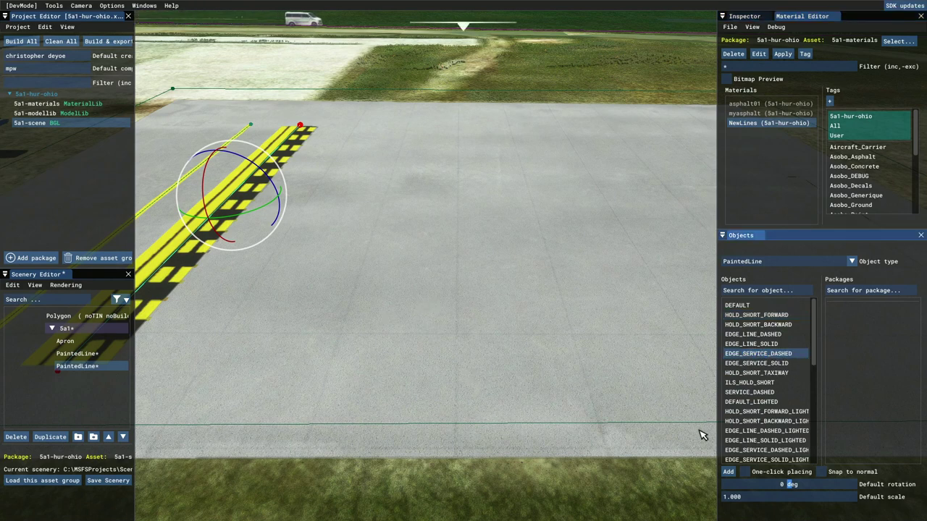
click(727, 472)
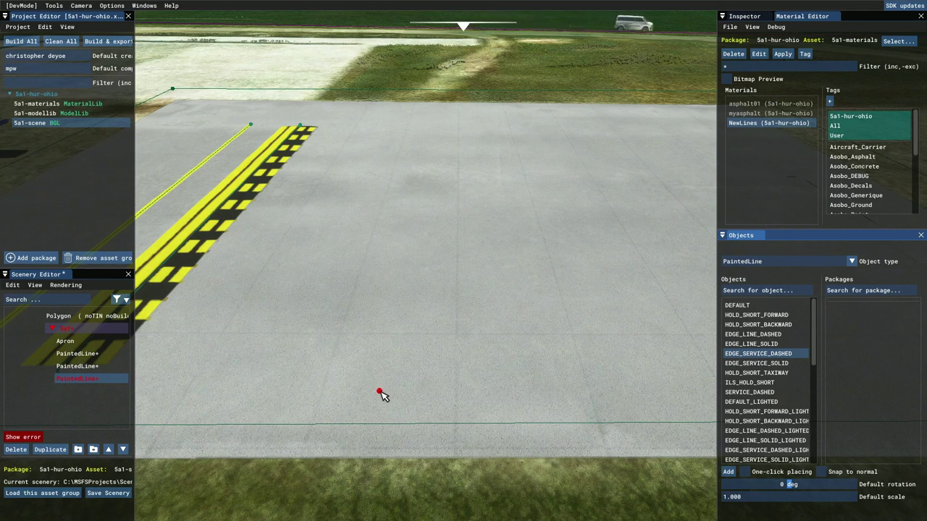
click(379, 391)
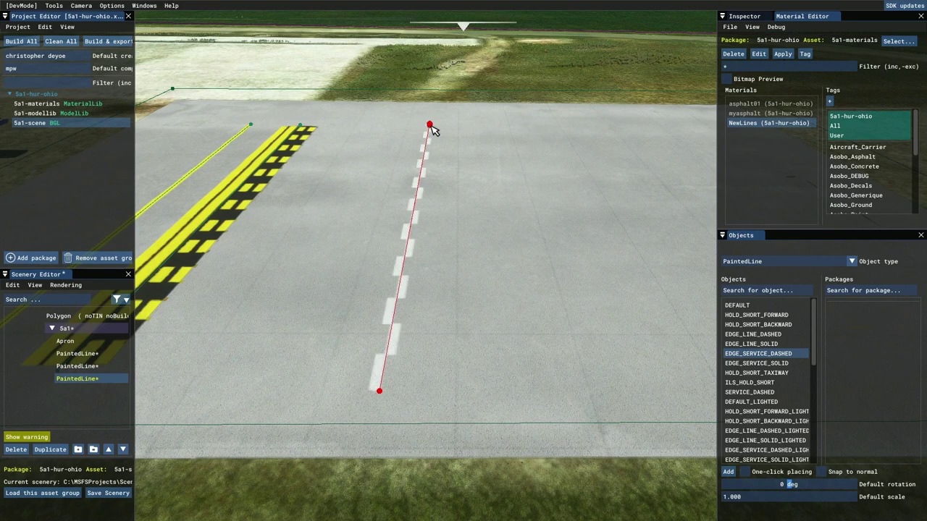
click(434, 137)
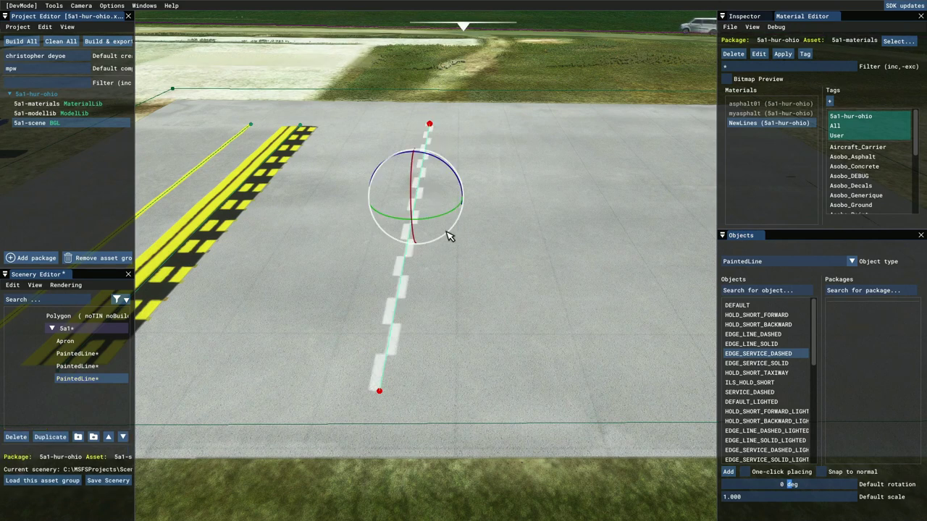
- Give the dashed line the NewLines Optional material and close its Properties window
right_click(416, 212)
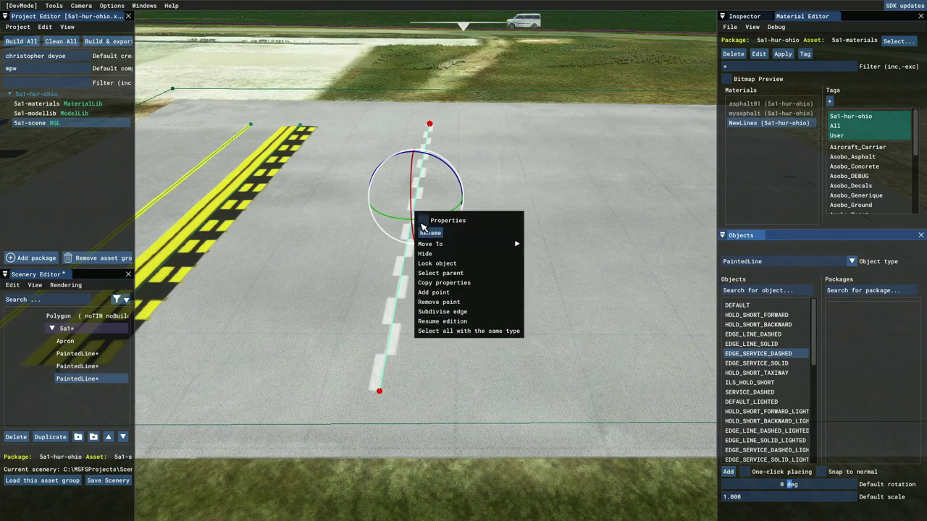
click(427, 220)
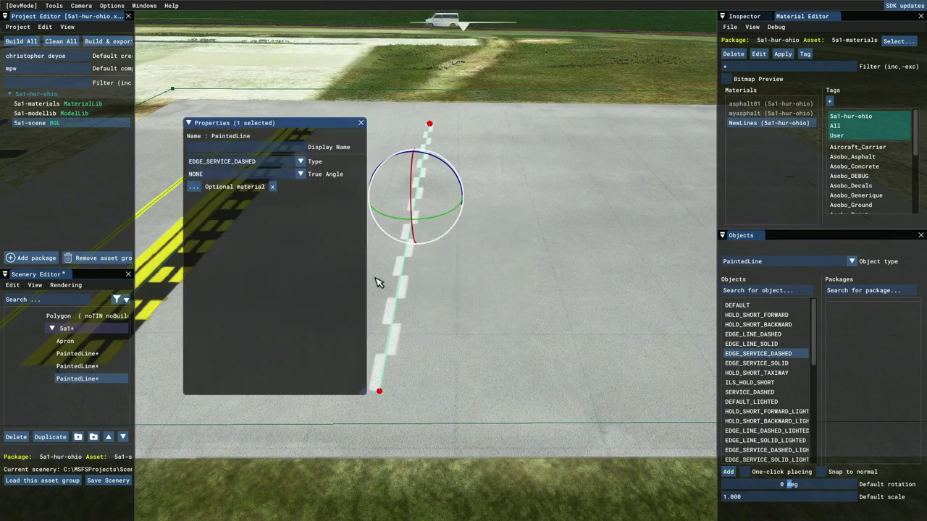
click(808, 123)
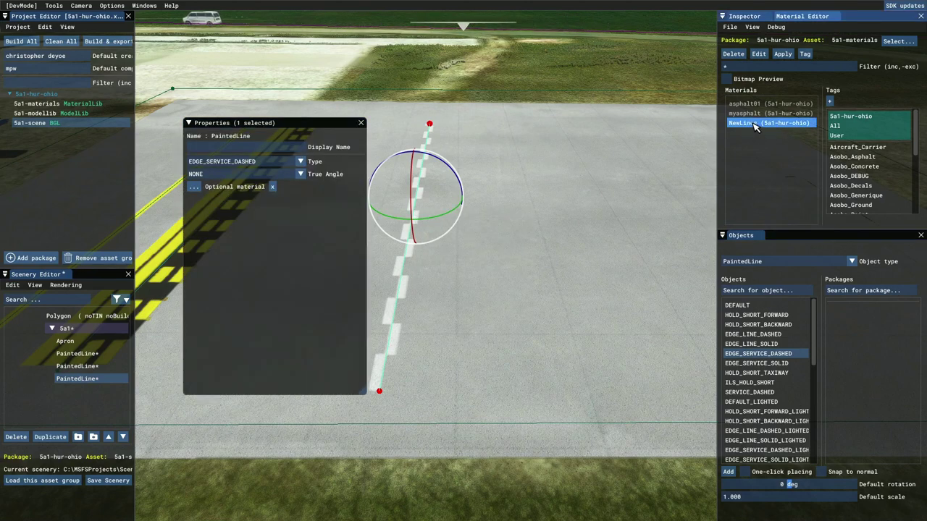
drag(755, 127, 194, 190)
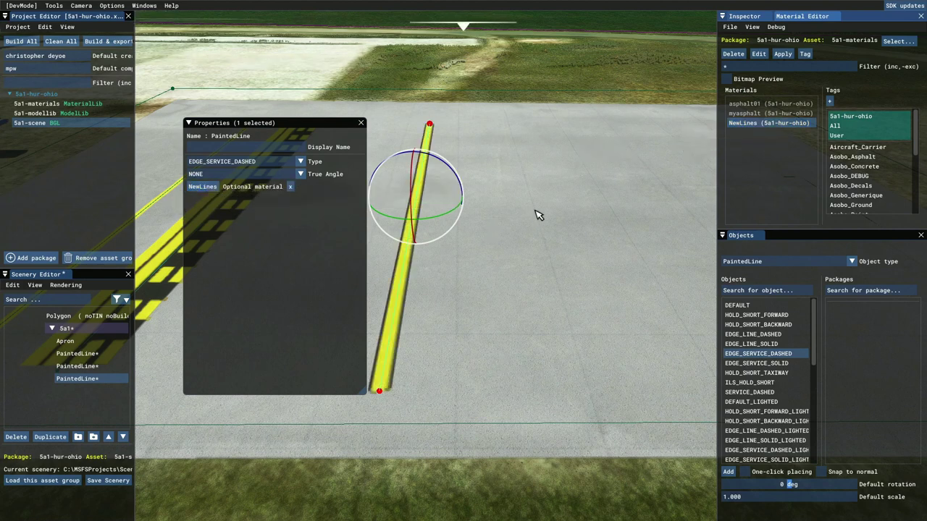
click(360, 122)
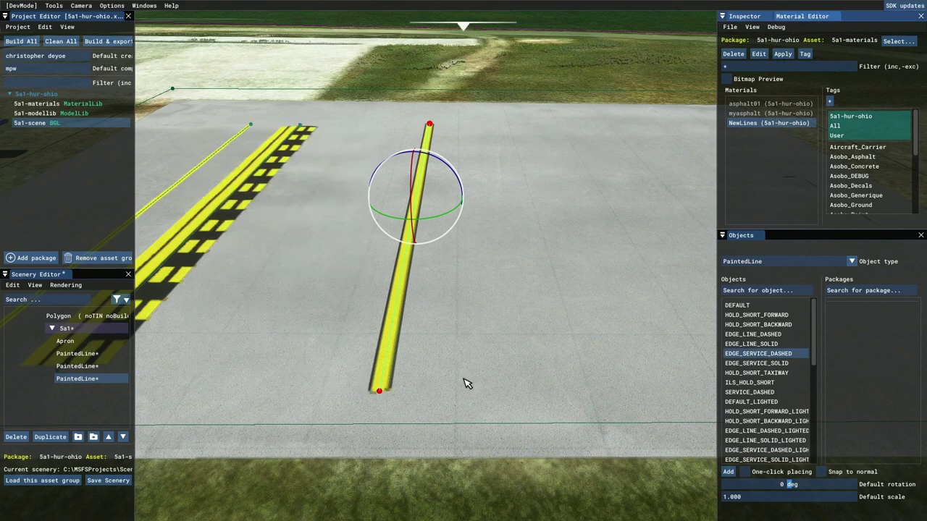
- Compare the zoomed-out apron lines with the numbered texture in Krita, then select the NewLines material
scroll(467, 384, down, 3)
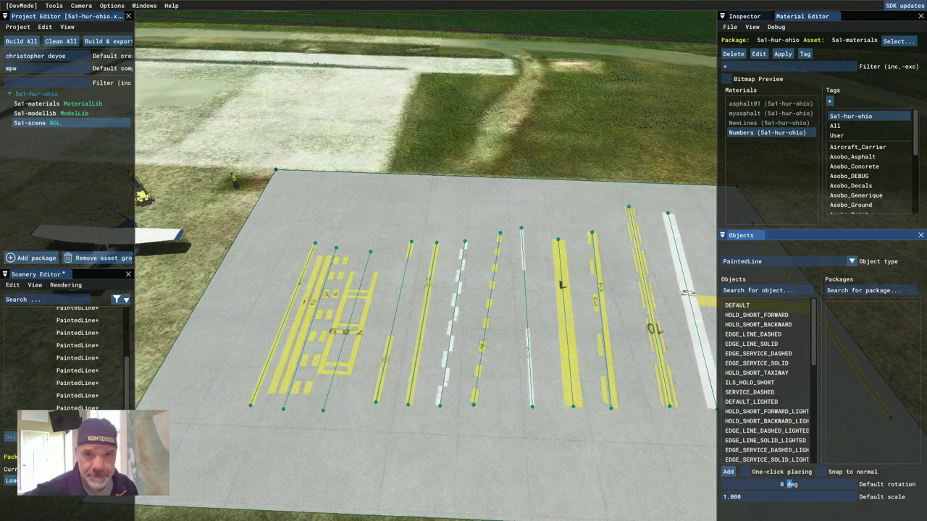
key(alt+Tab)
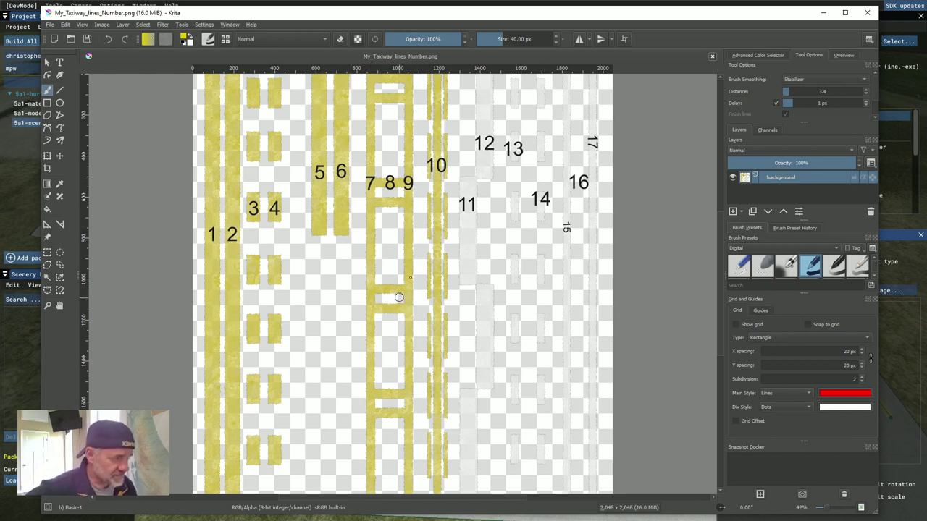
click(822, 15)
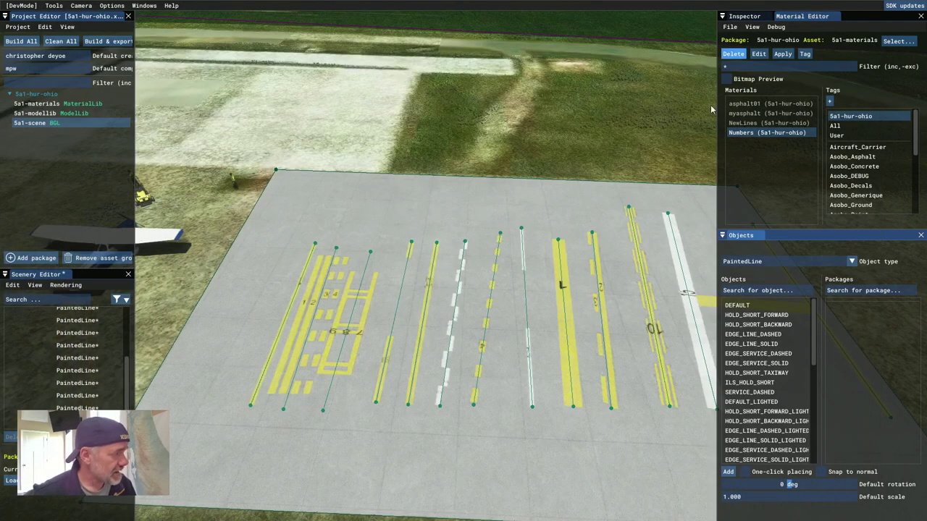
click(760, 128)
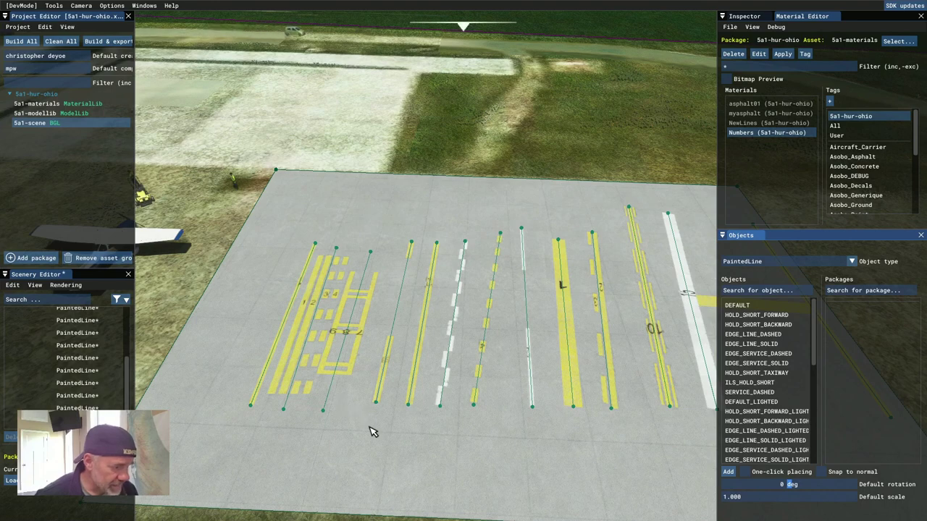
scroll(365, 427, down, 3)
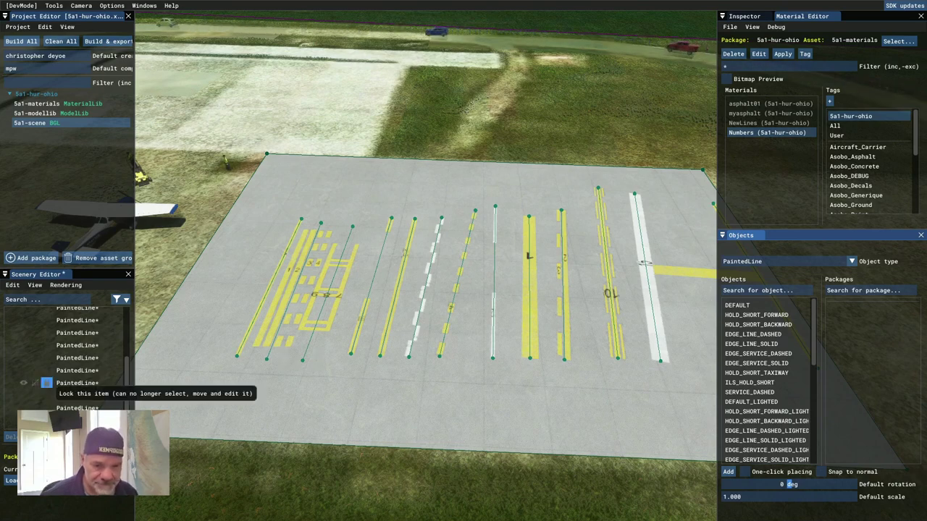
key(alt+Tab)
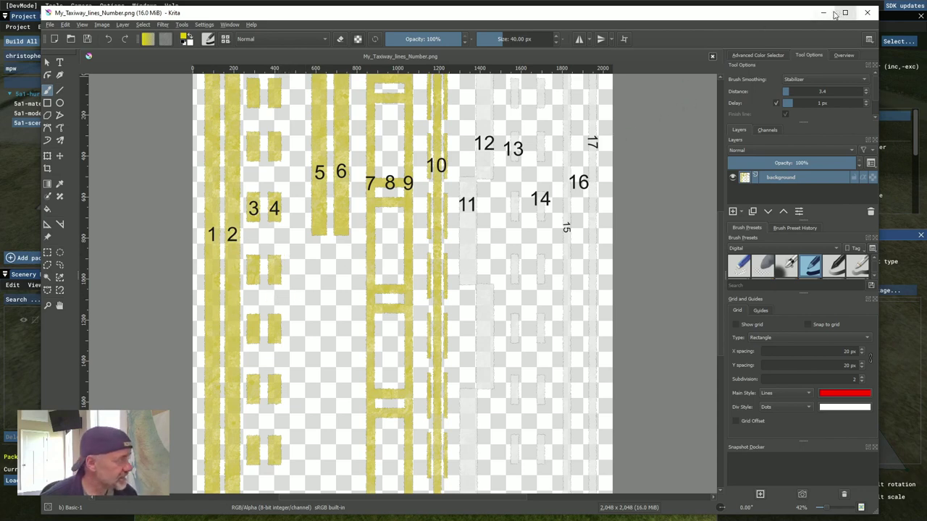
click(823, 13)
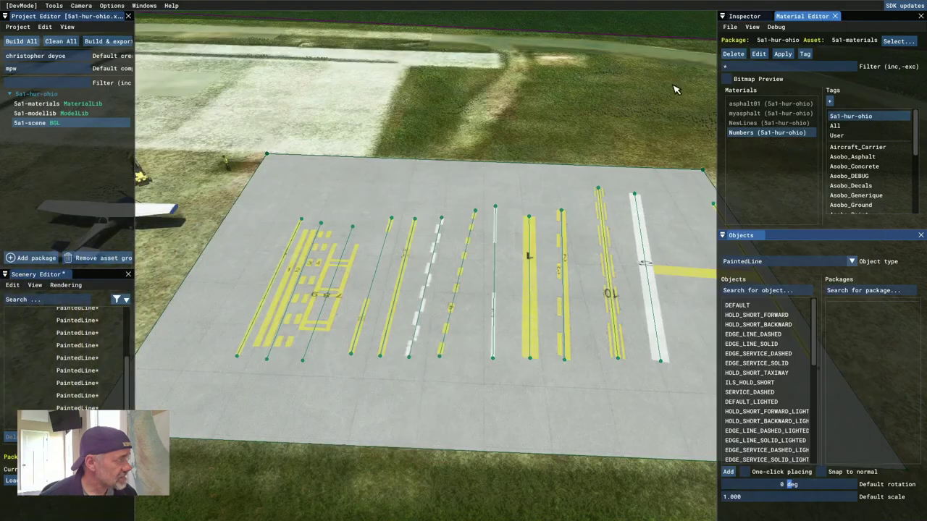
- Open the leftmost painted line's properties, then shrink the panel and move it aside
click(270, 300)
click(268, 292)
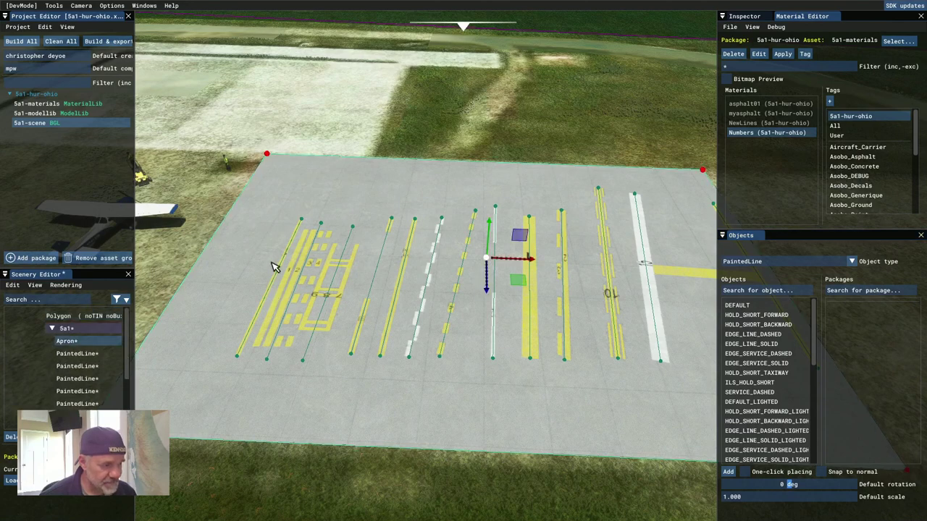
click(281, 278)
right_click(281, 277)
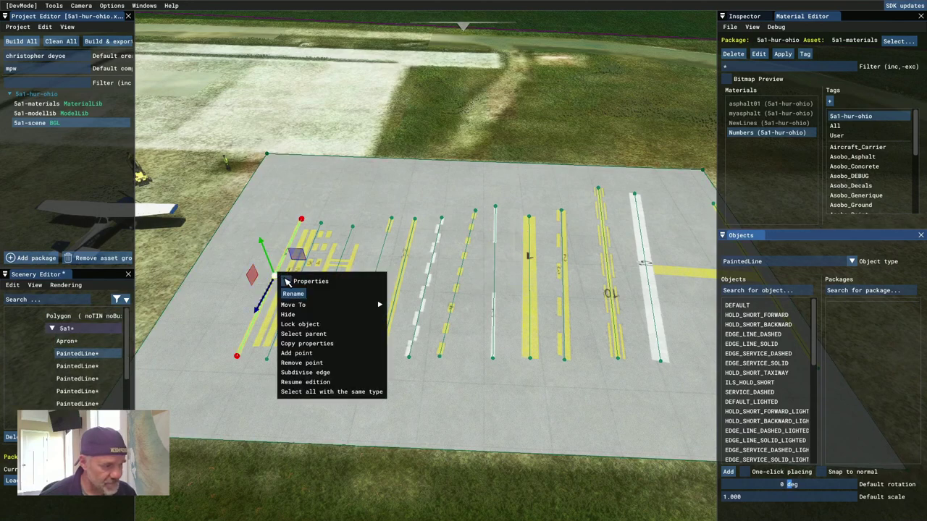
click(284, 280)
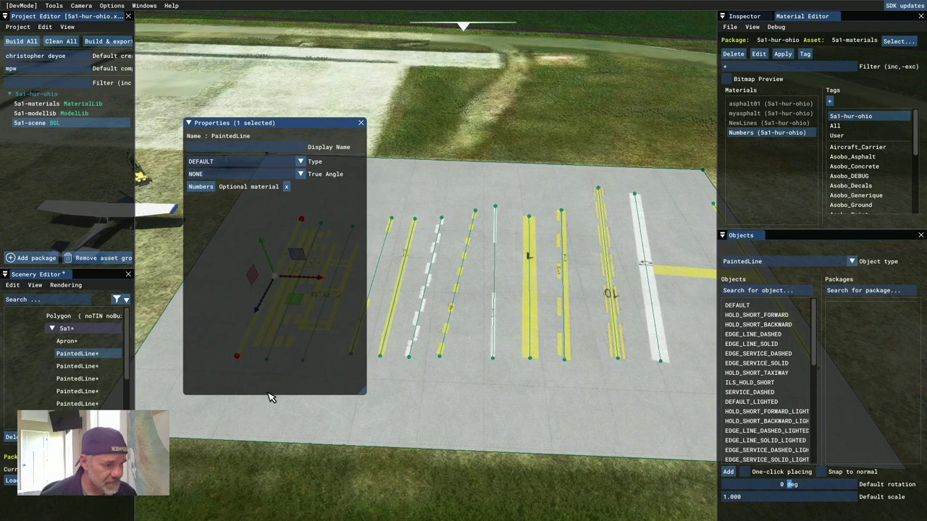
mouse_move(361, 391)
mouse_down()
mouse_move(352, 209)
mouse_move(343, 201)
mouse_up()
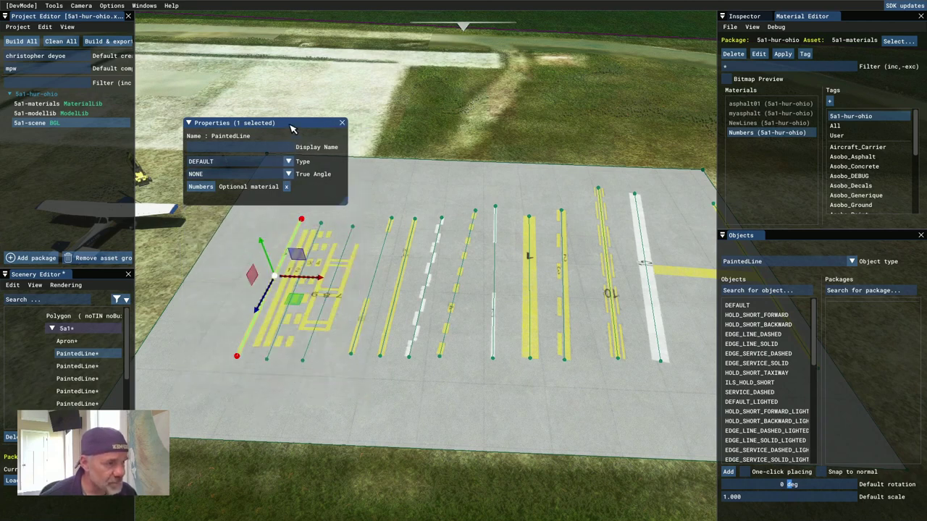
drag(289, 124, 306, 111)
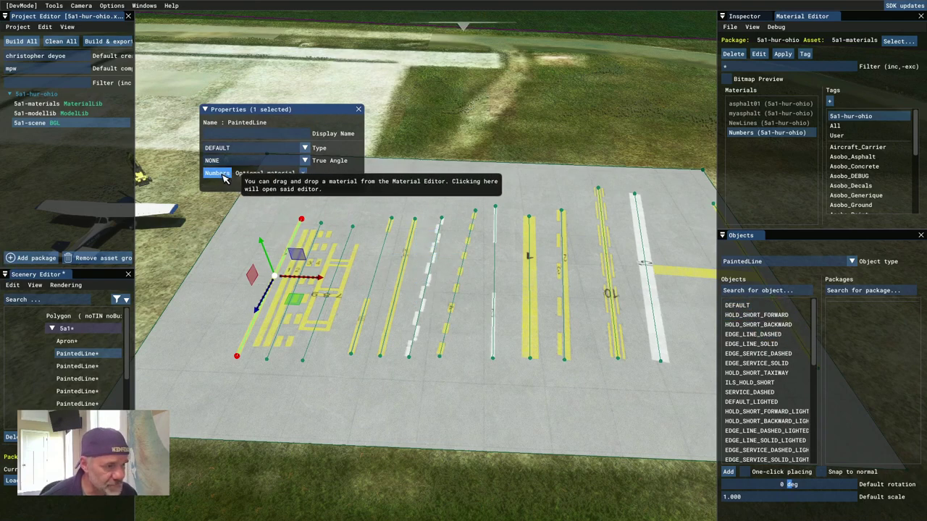
- Check the HOLD_SHORT_FORWARD and ILS_HOLD_SHORT lines' type and Numbers material
scroll(286, 258, up, 2)
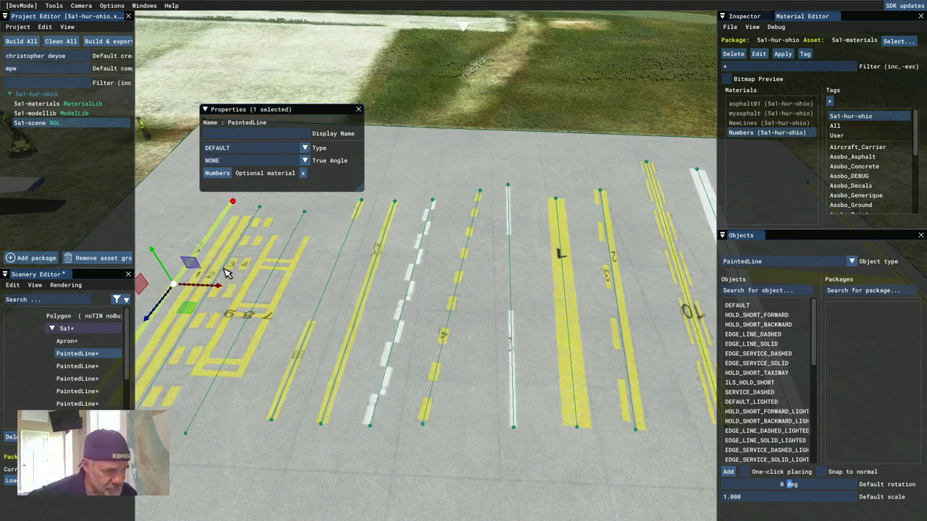
click(244, 245)
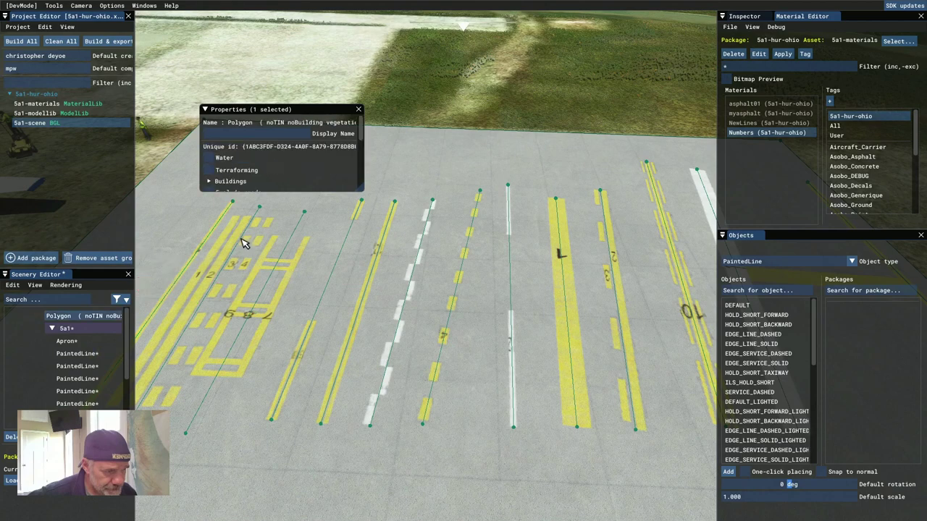
click(242, 244)
click(242, 245)
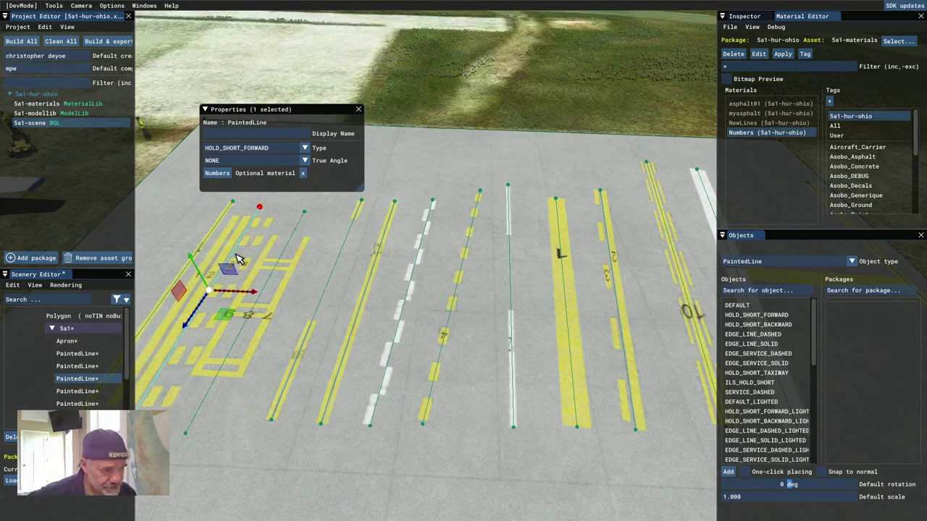
click(299, 235)
click(299, 235)
click(299, 236)
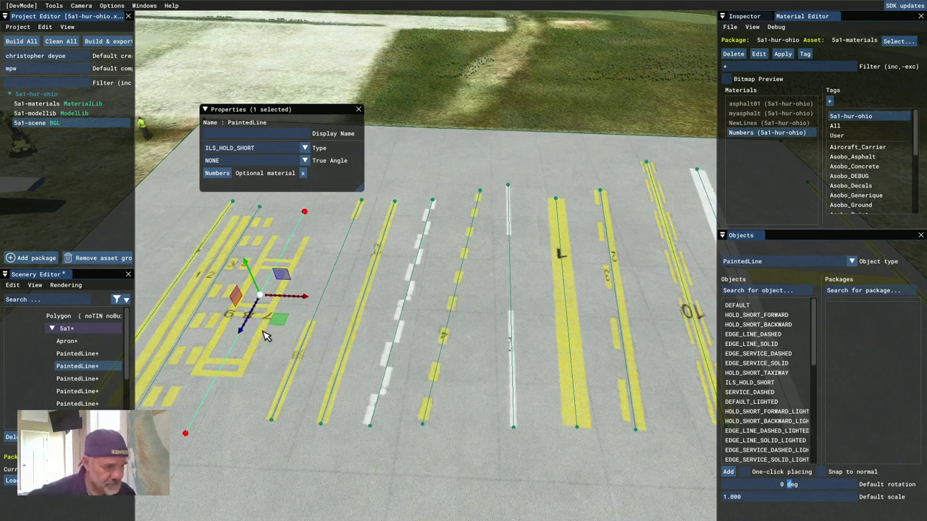
- Step through the remaining painted lines and compare them with the numbered texture in Krita
key(Down)
key(Down)
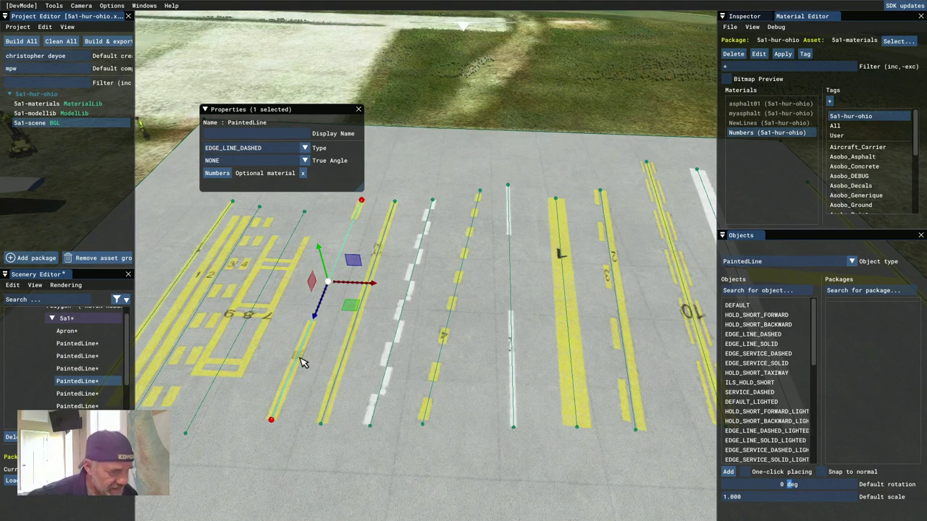
scroll(303, 378, up, 2)
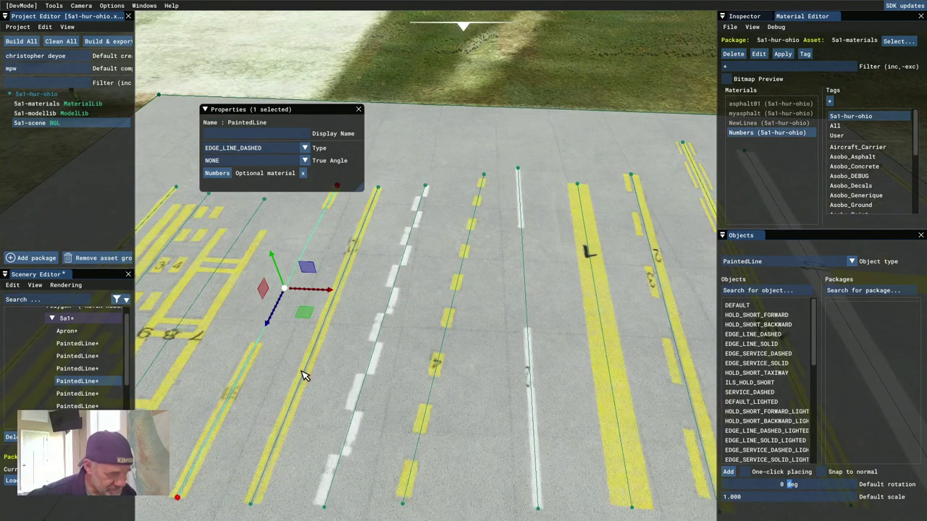
click(239, 403)
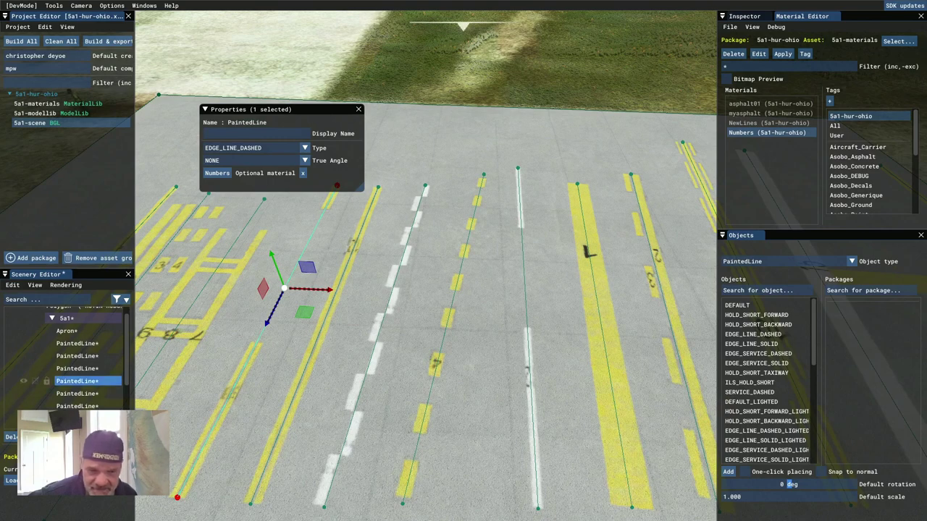
key(alt+Tab)
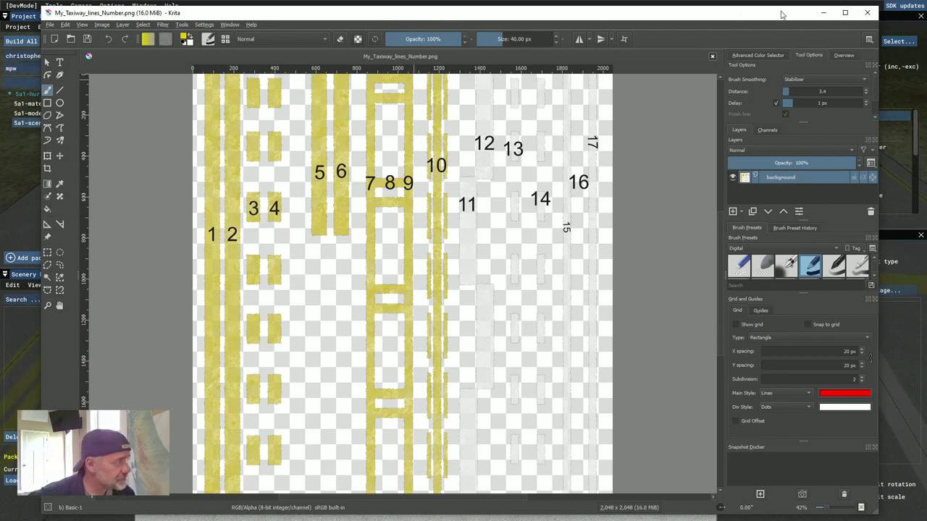
- Minimize Krita and start selecting the painted line on the apron
click(823, 12)
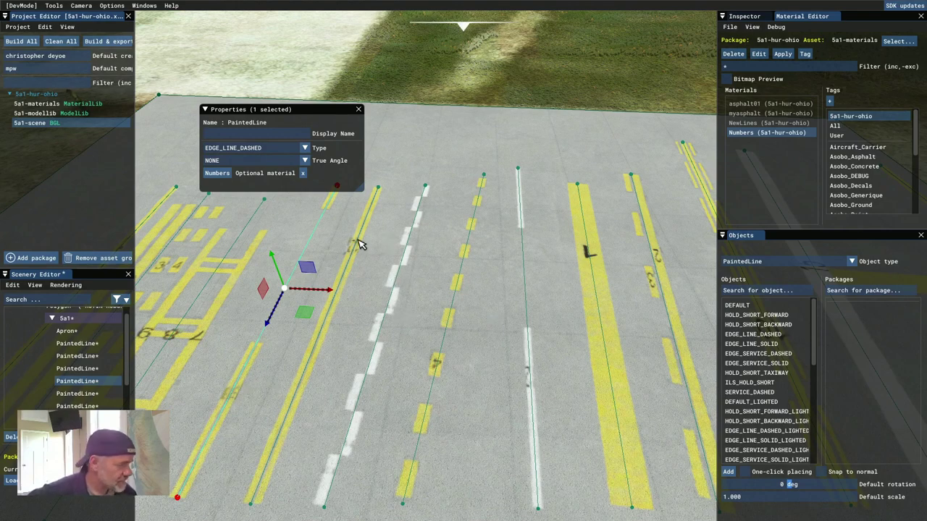
click(347, 278)
click(346, 278)
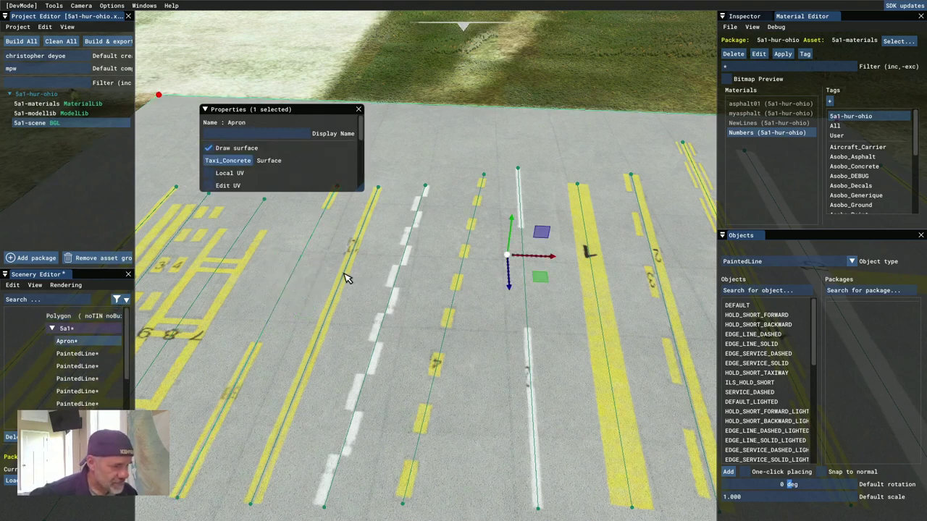
click(347, 278)
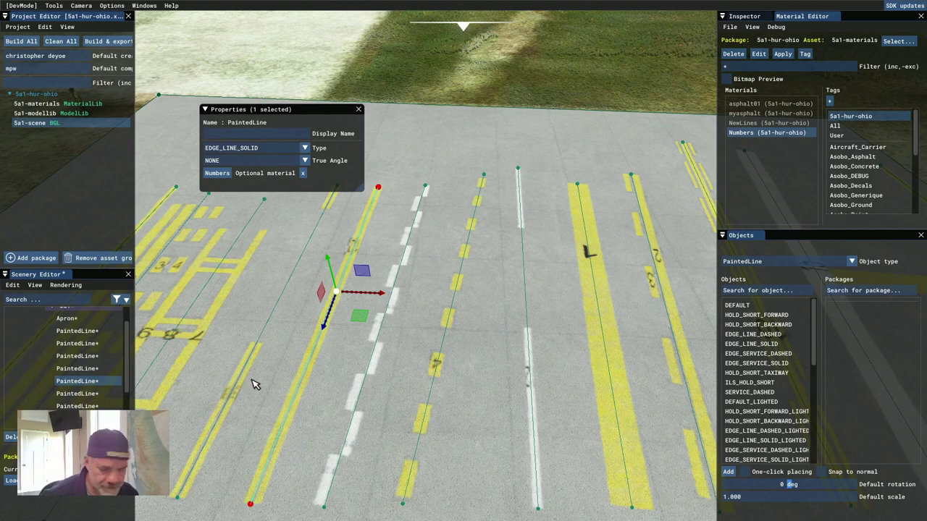
key(a)
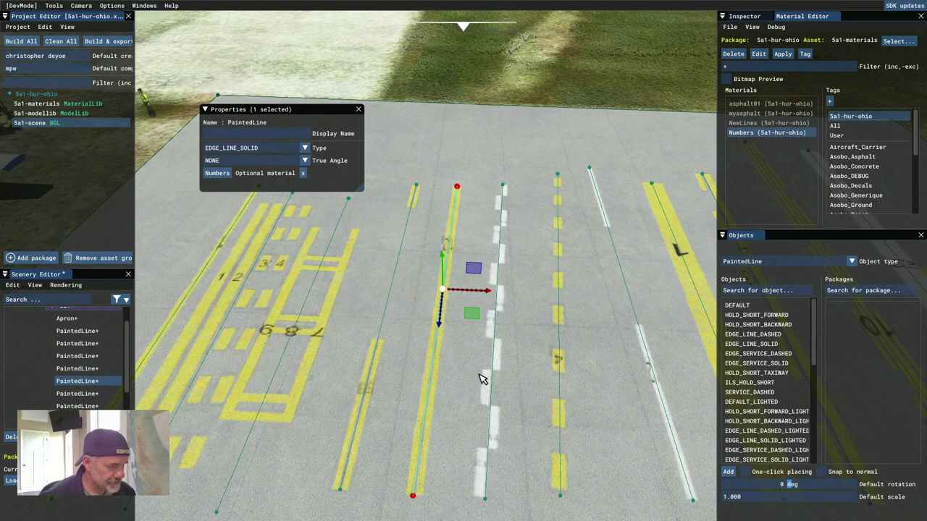
click(497, 327)
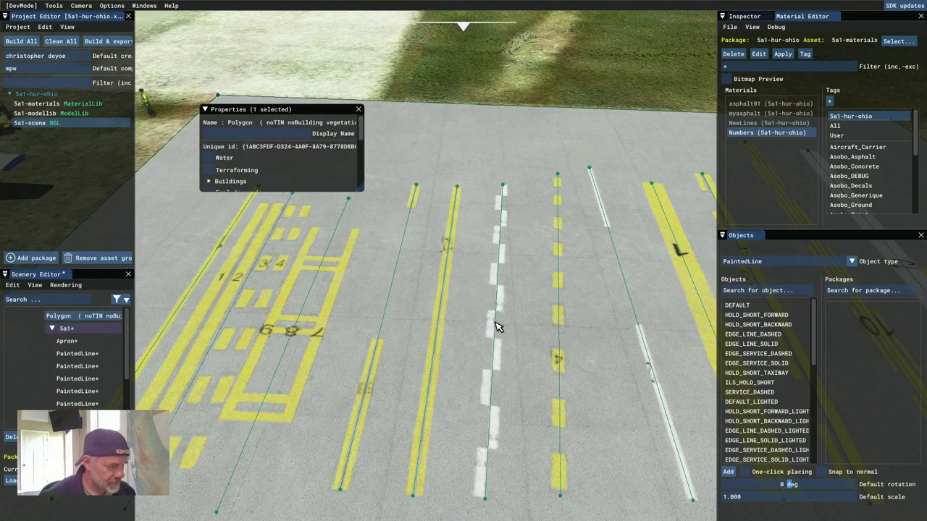
click(497, 327)
click(496, 326)
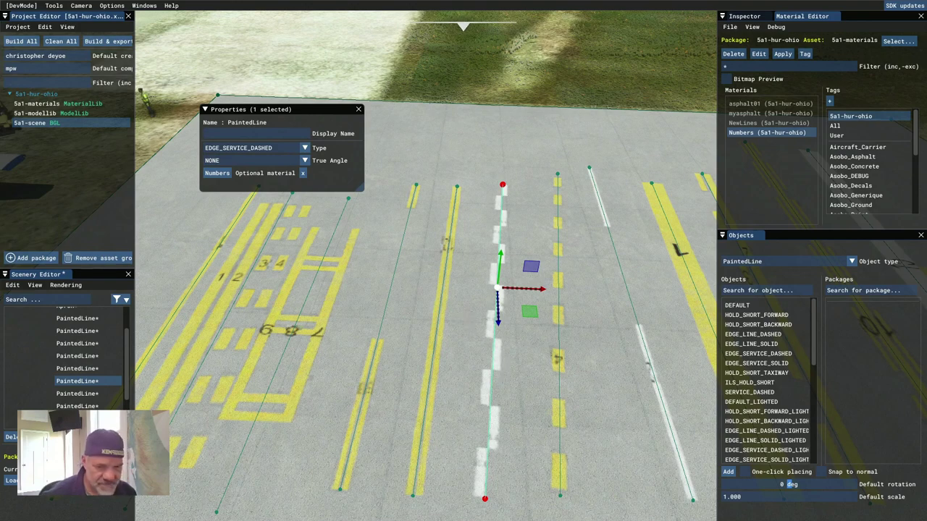
key(alt+Tab)
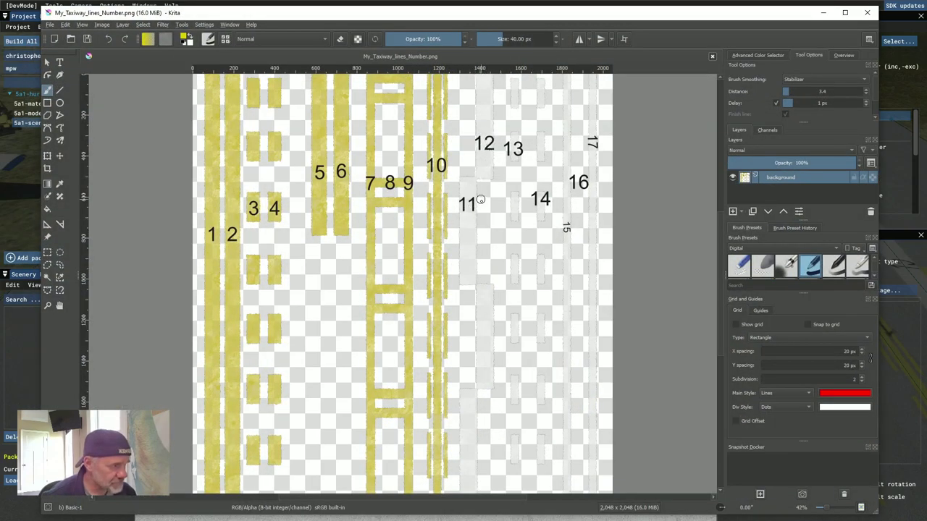
click(823, 12)
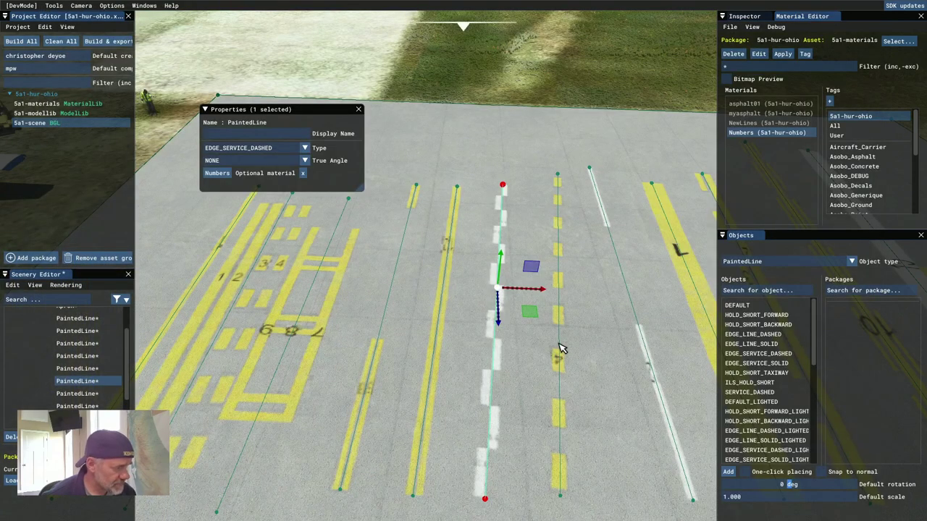
click(564, 347)
click(564, 348)
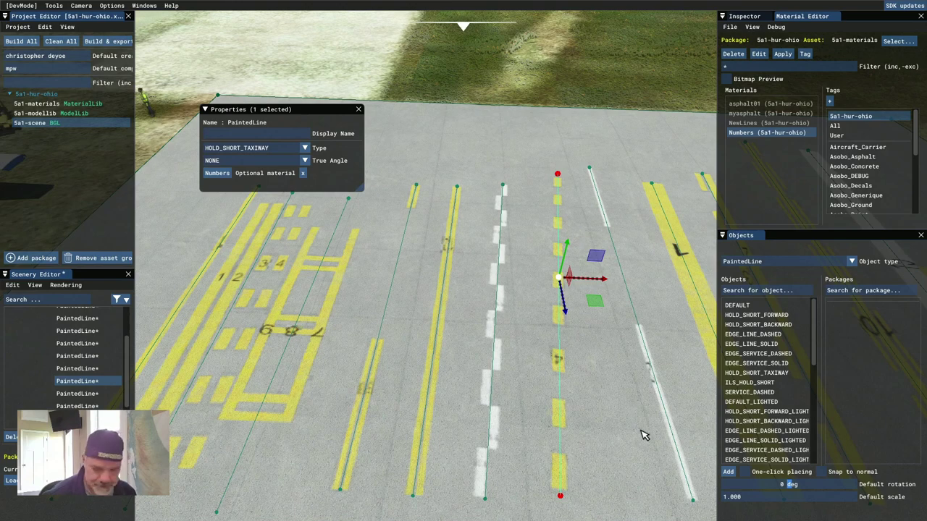
key(d)
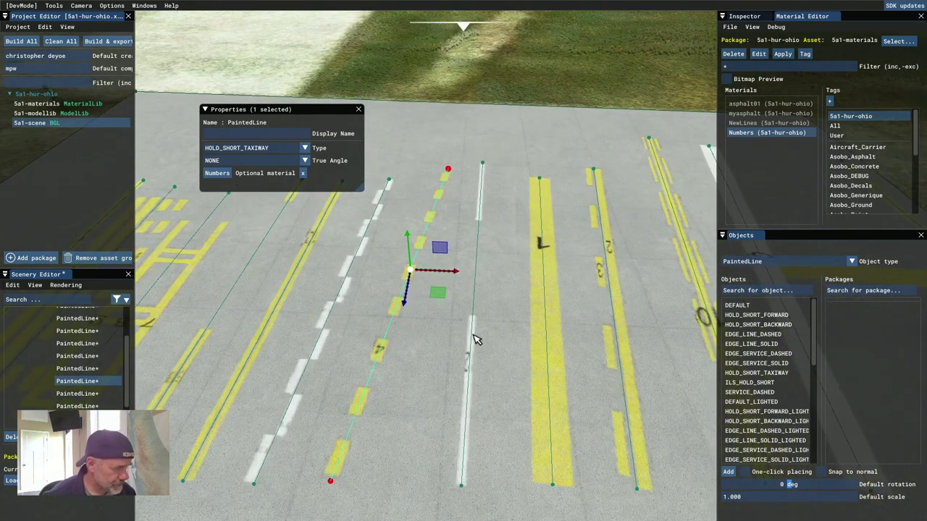
click(472, 335)
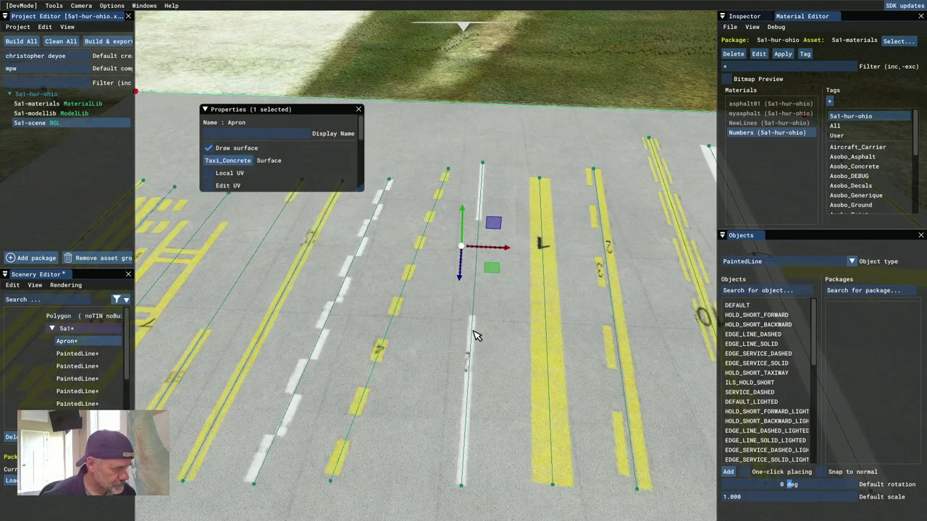
click(473, 336)
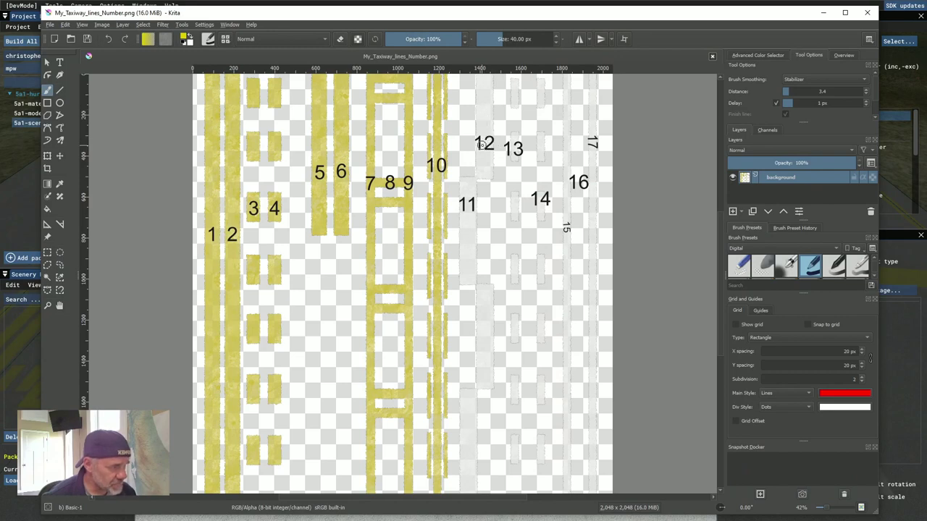
click(823, 16)
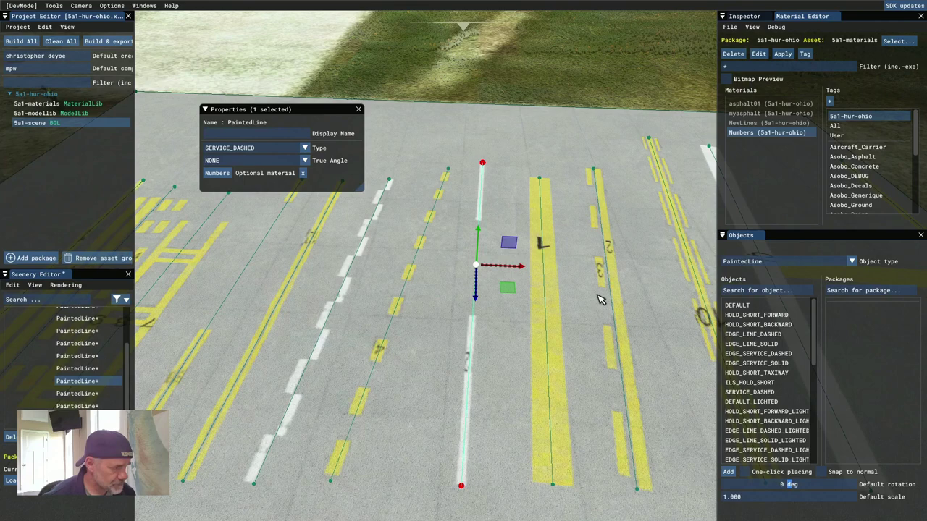
click(548, 326)
click(548, 326)
click(548, 326)
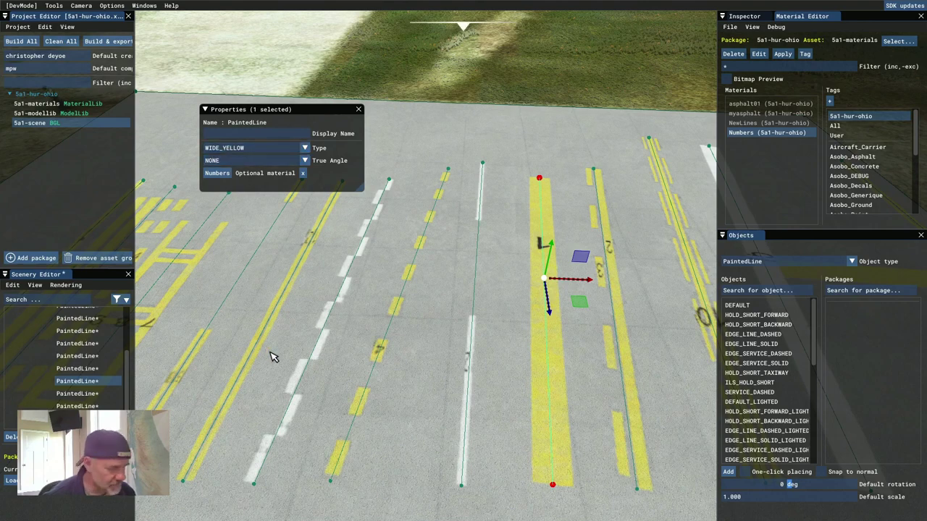
key(a)
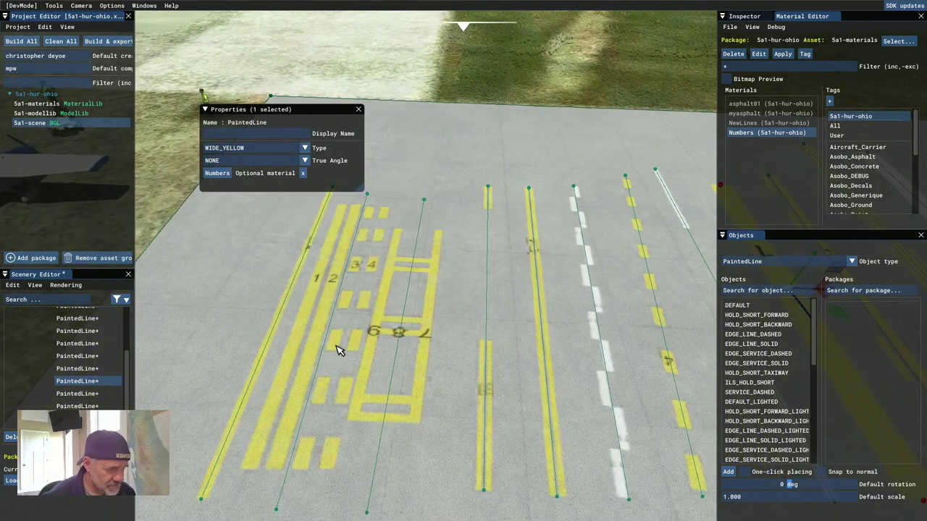
mouse_move(35, 356)
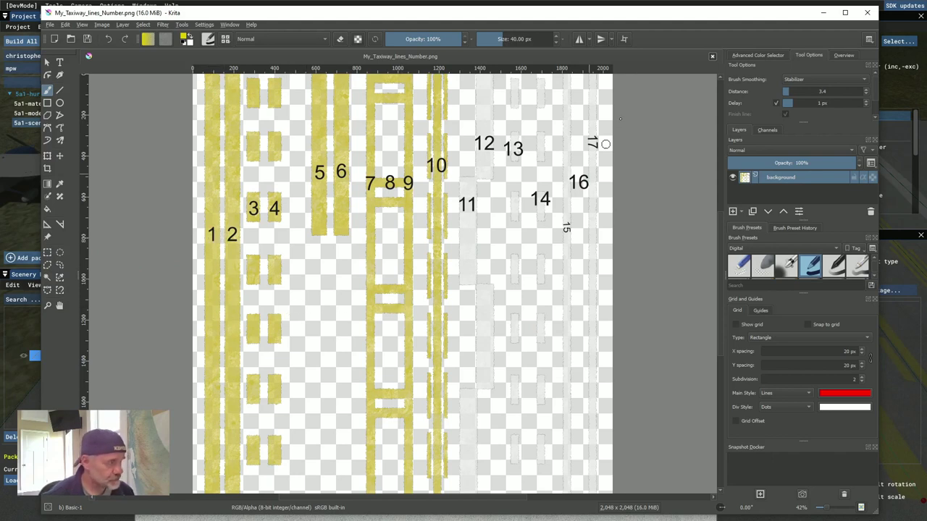
click(827, 15)
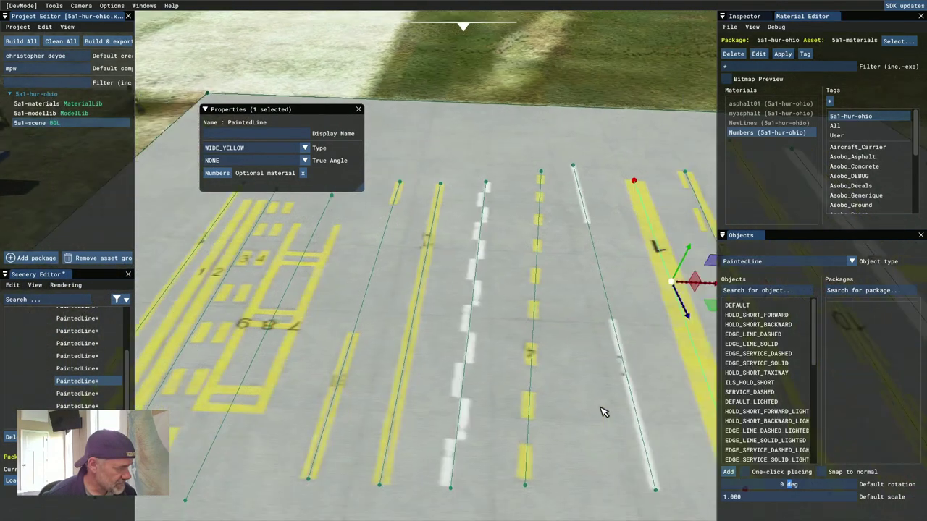
key(f)
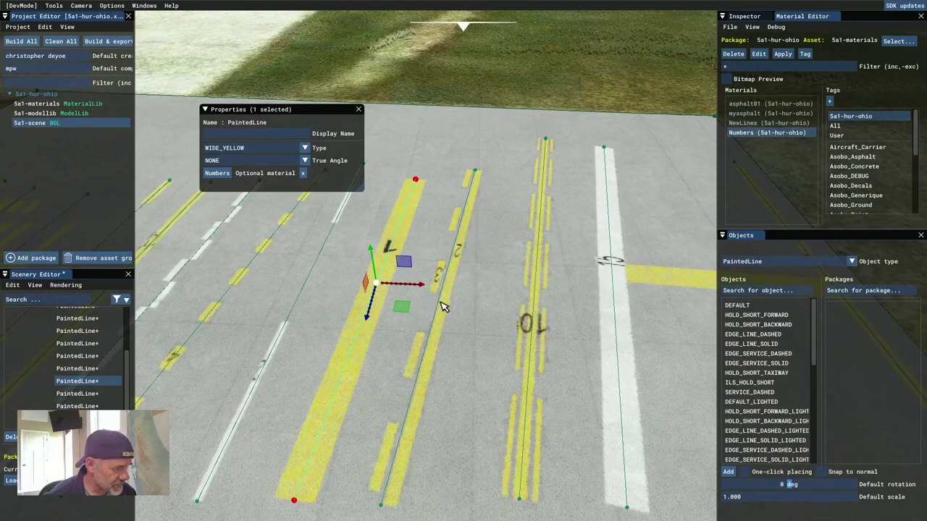
click(444, 298)
click(442, 294)
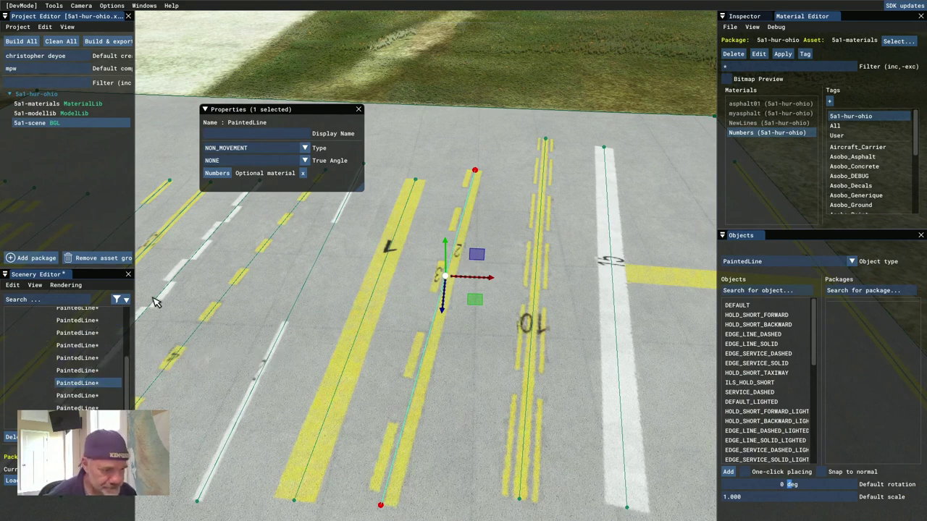
key(alt+Tab)
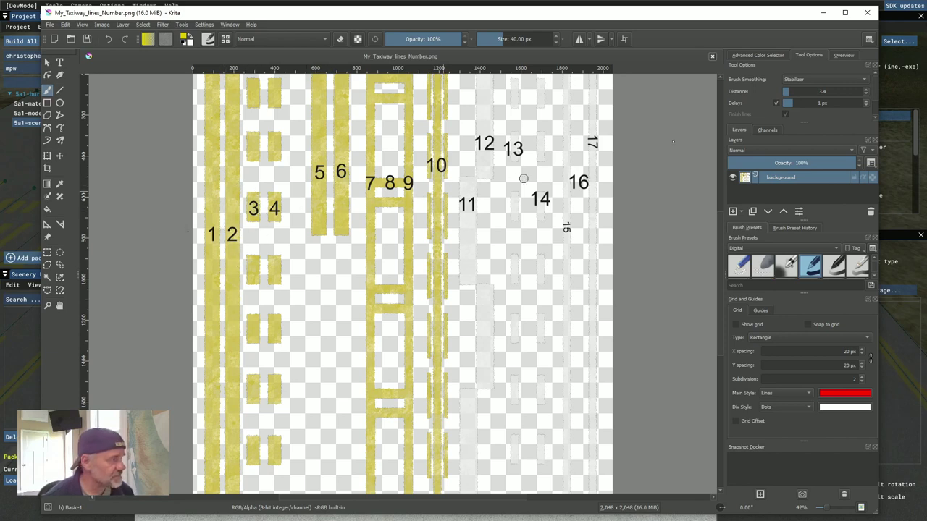
- Select the WIDE_WHITE painted line, compare it with the texture, and orbit toward its far end
click(825, 14)
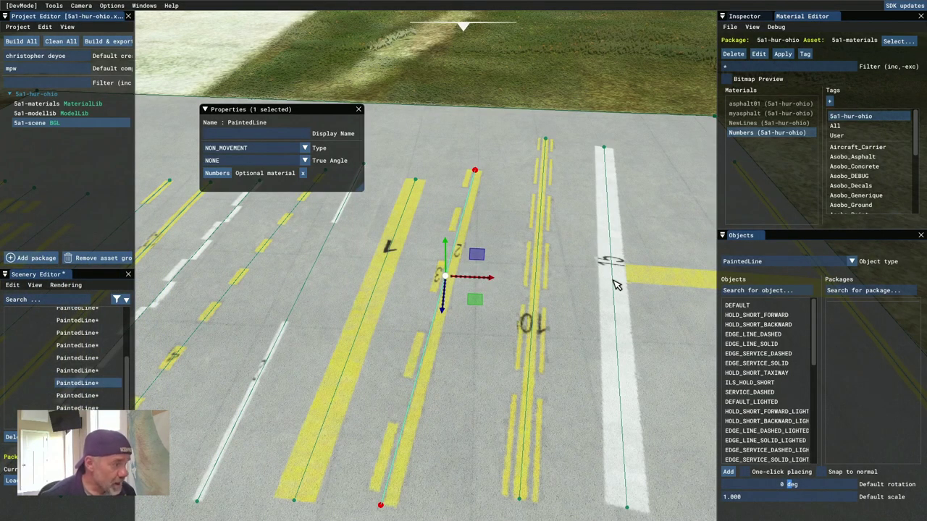
click(614, 285)
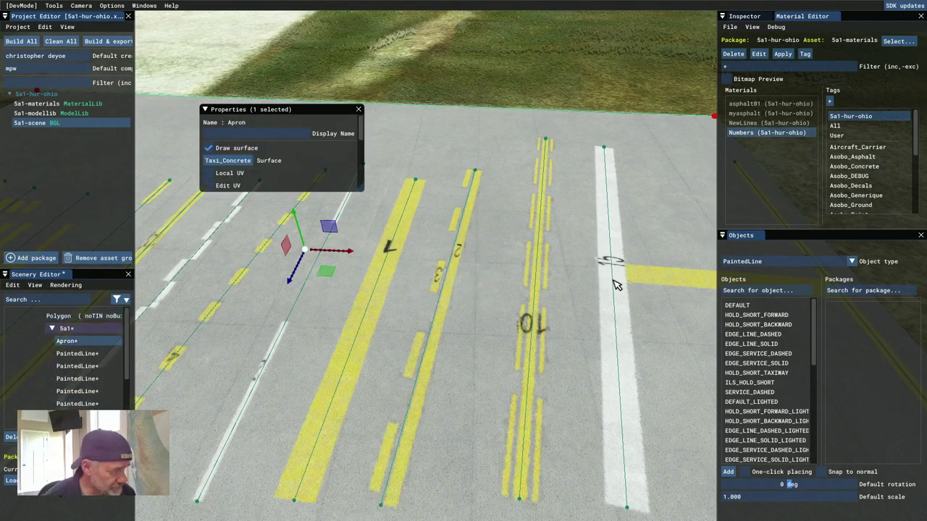
click(614, 285)
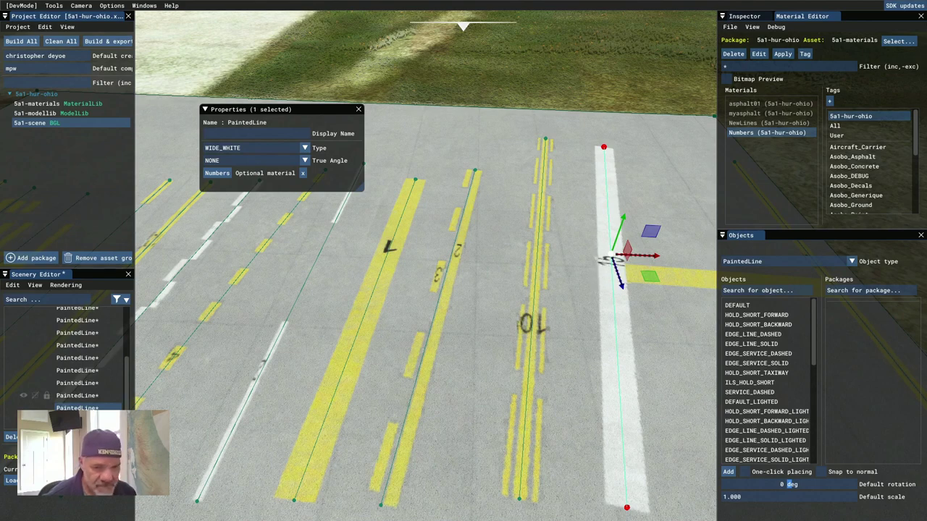
key(alt+Tab)
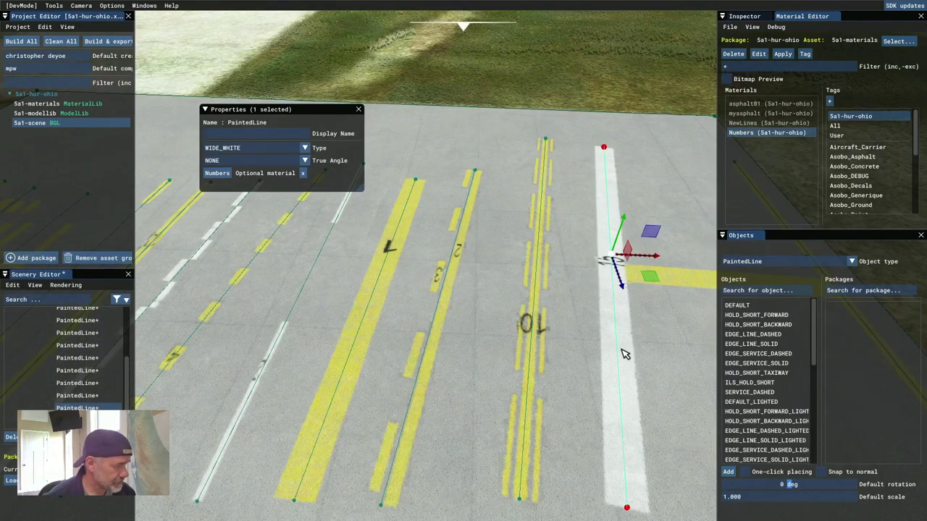
right_drag(628, 375, 567, 377)
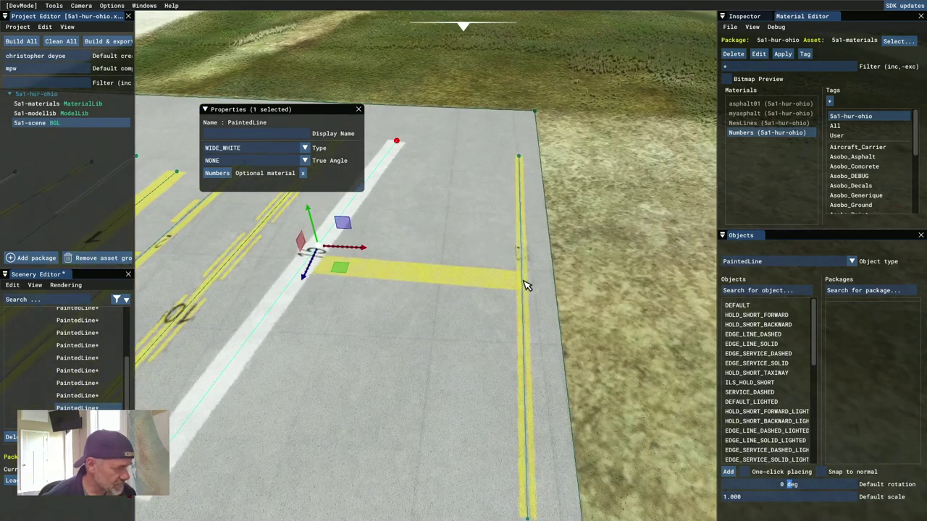
- Select the EDGE_SOLID_ORTHO edge line, compare it in Krita, and move back over the numbered lines
click(525, 286)
click(525, 286)
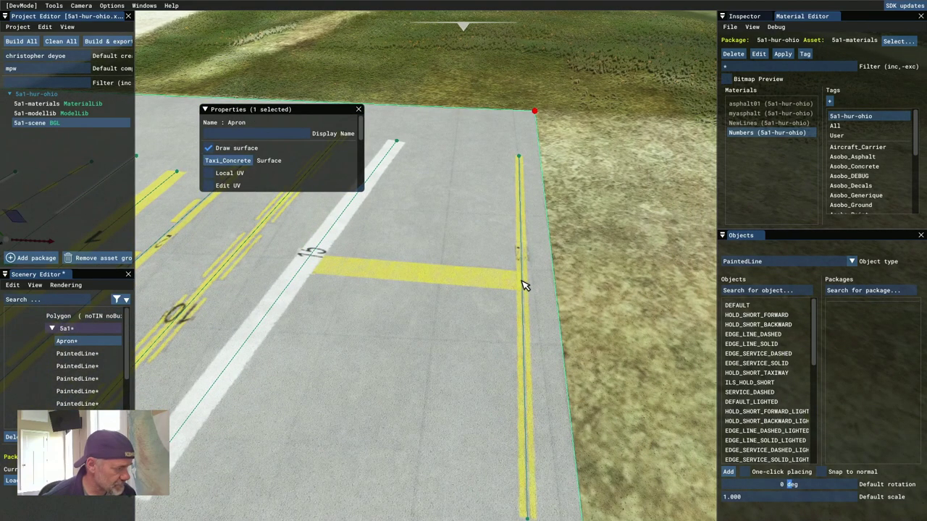
click(526, 285)
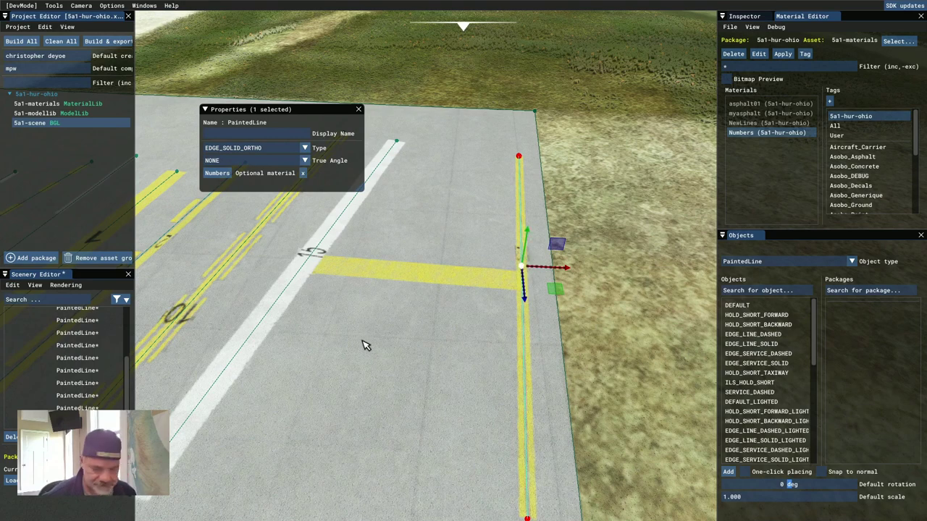
mouse_move(364, 343)
right_down()
mouse_move(500, 348)
mouse_move(505, 338)
right_up()
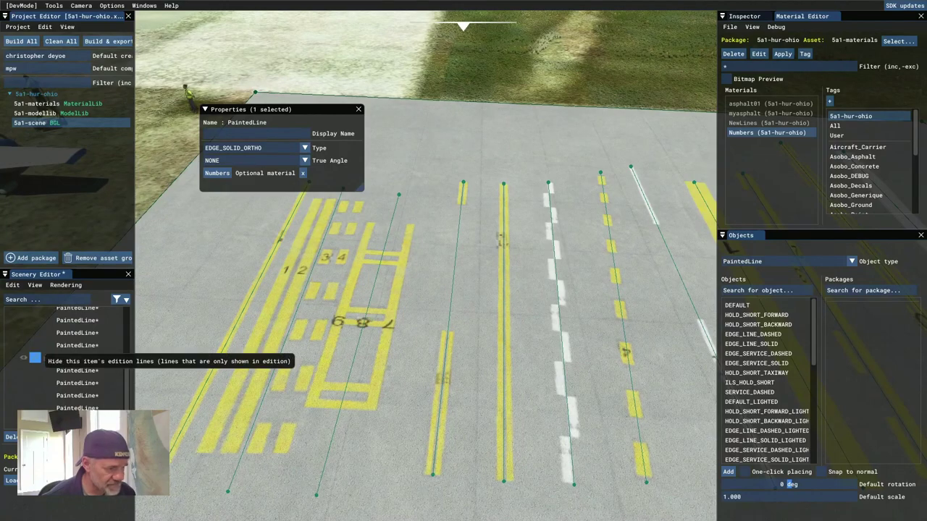
key(alt+Tab)
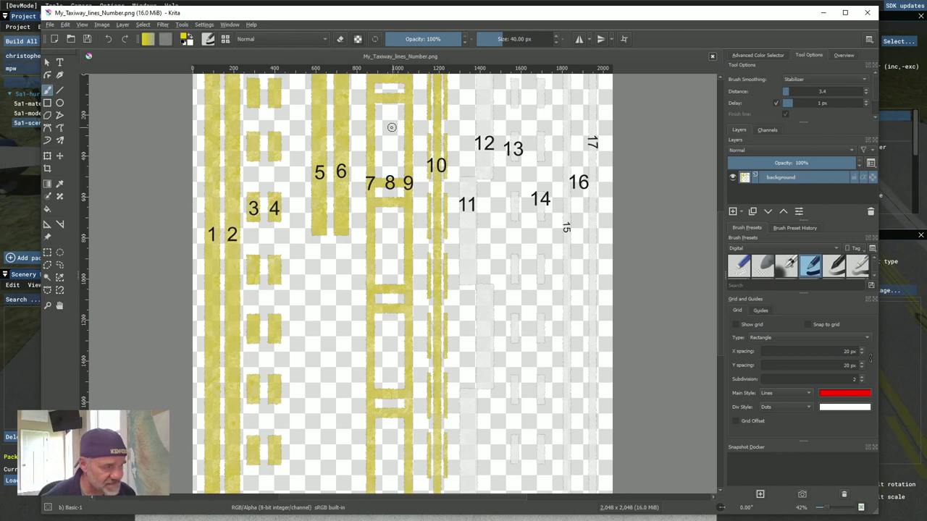
click(823, 12)
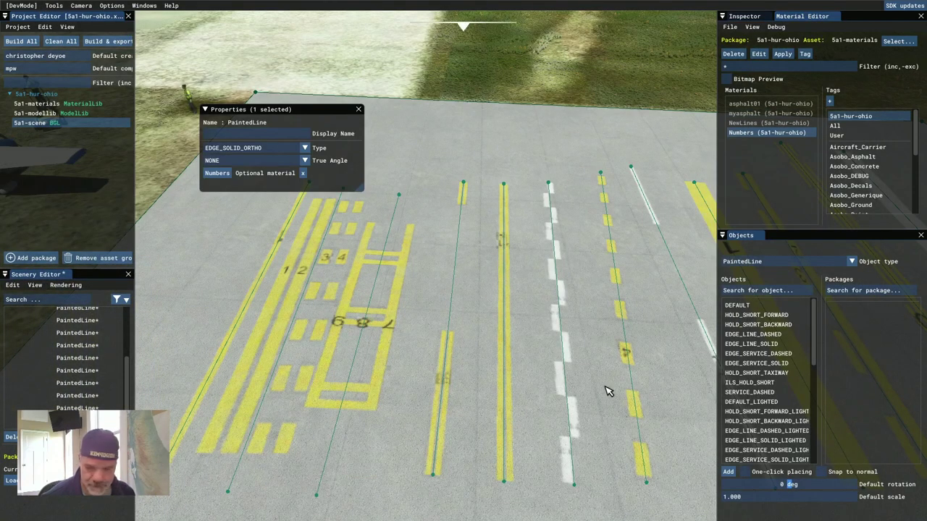
mouse_move(607, 390)
right_down()
mouse_move(515, 377)
mouse_move(467, 381)
mouse_move(621, 375)
right_up()
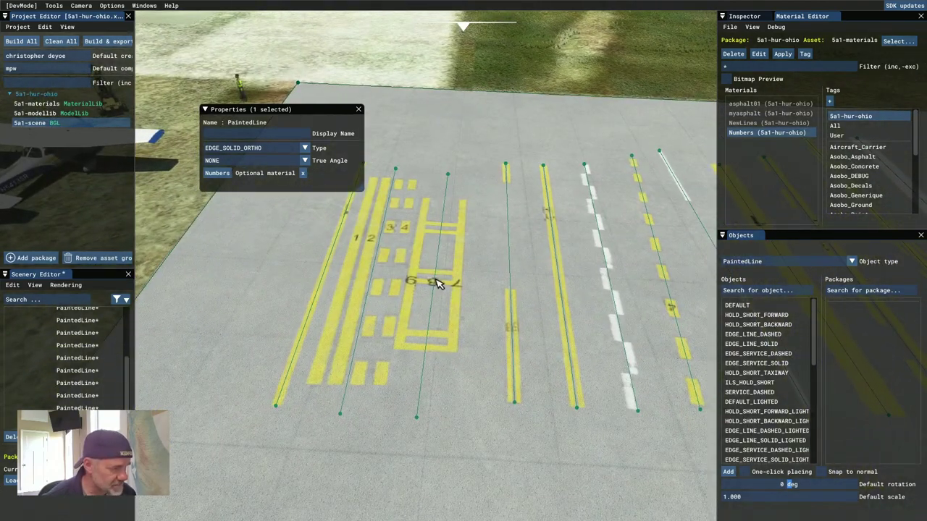